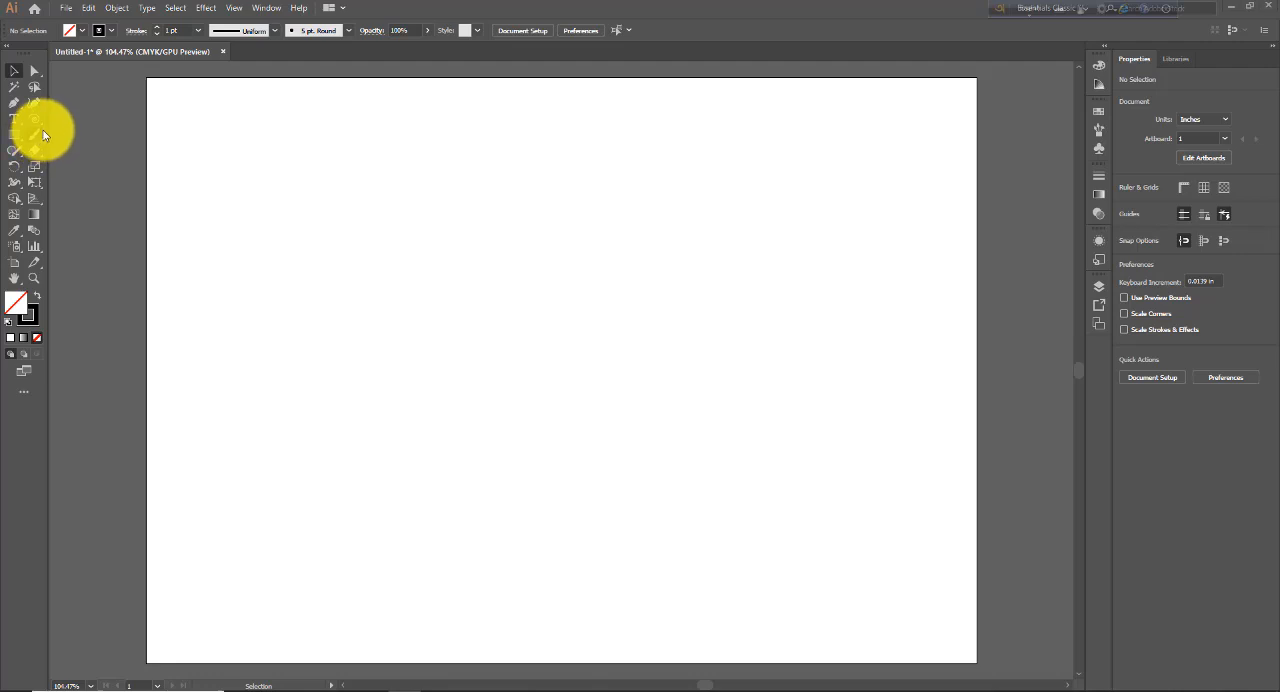
- Draw a spiral about 3.44 × 4.3 in near the artboard's upper edge with the Spiral tool, and delete it
left_click_drag(39, 125, 98, 138)
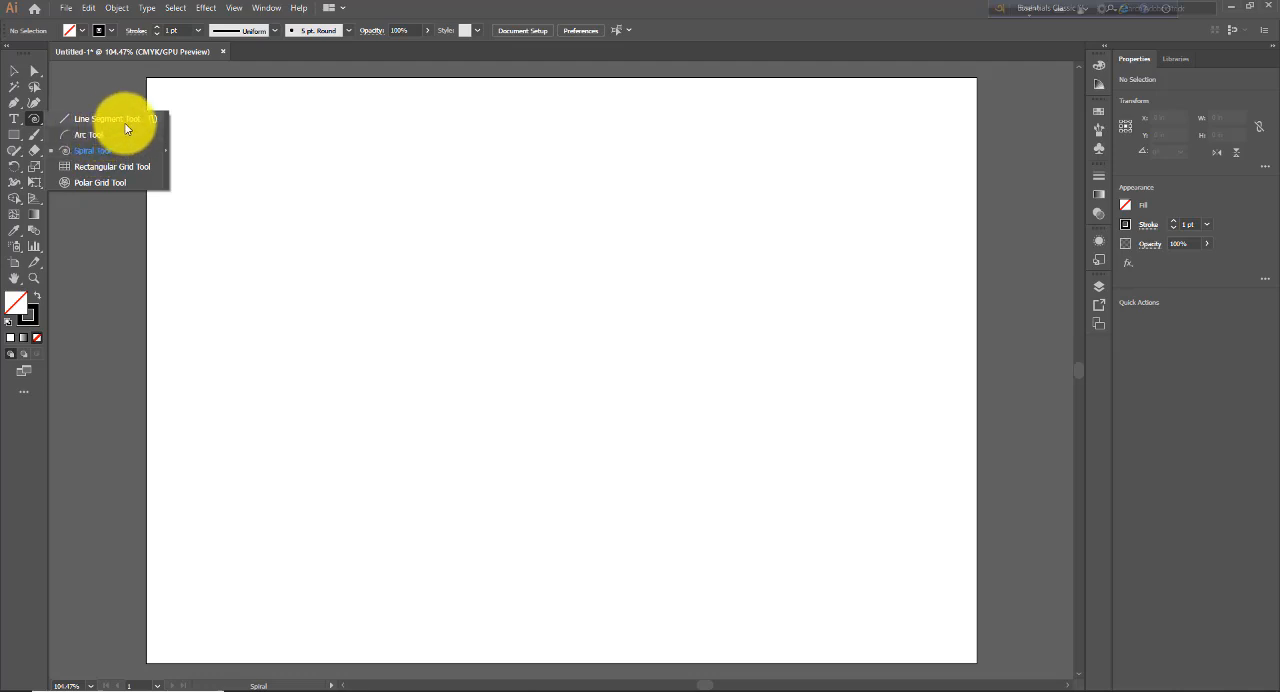
left_click_drag(118, 128, 105, 154)
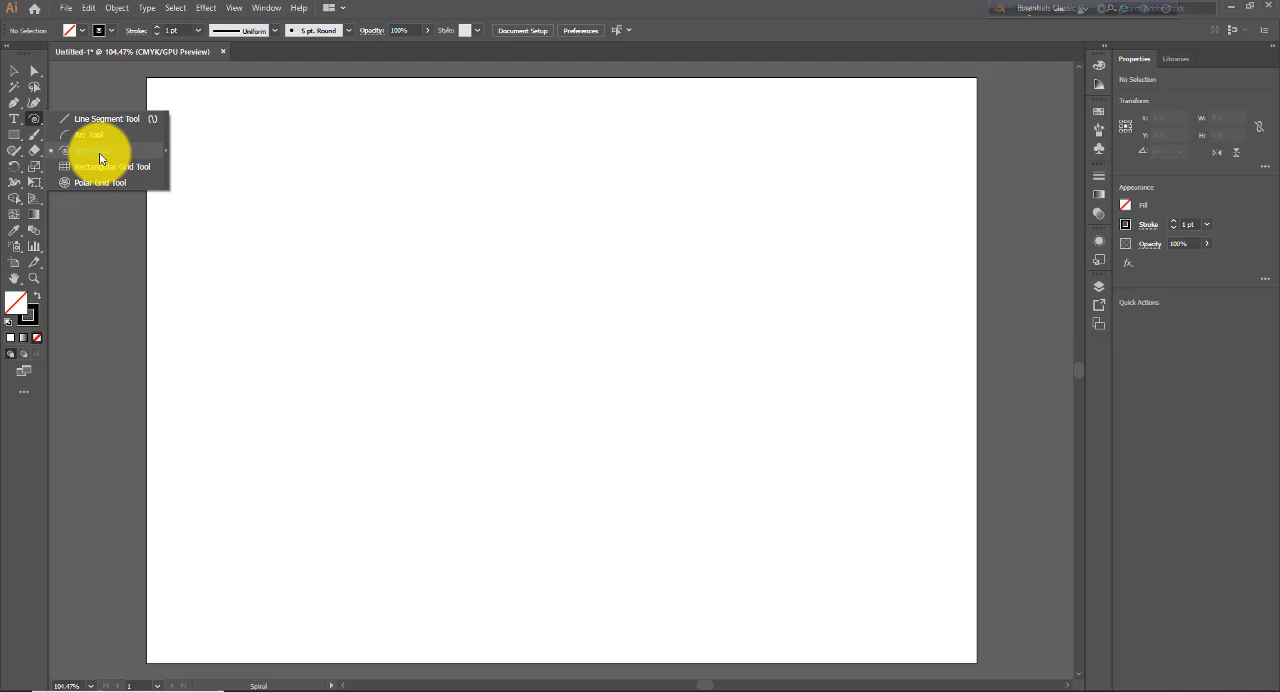
left_click_drag(83, 166, 87, 155)
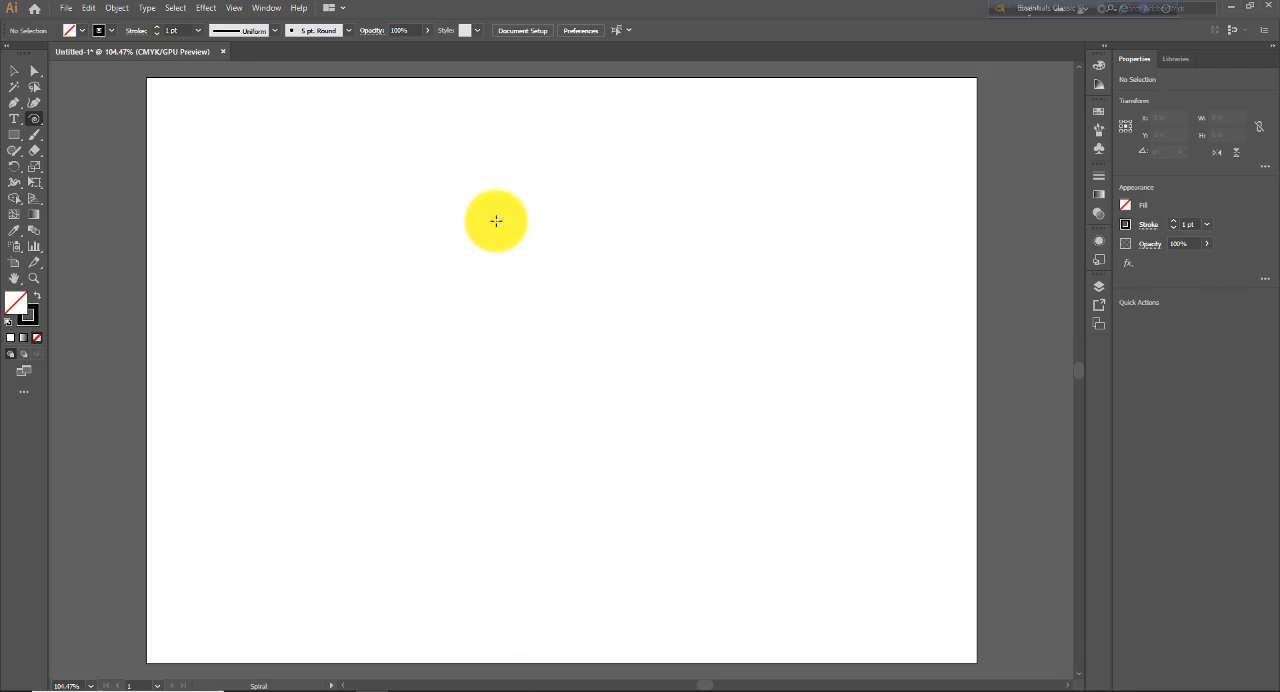
left_click_drag(496, 221, 508, 389)
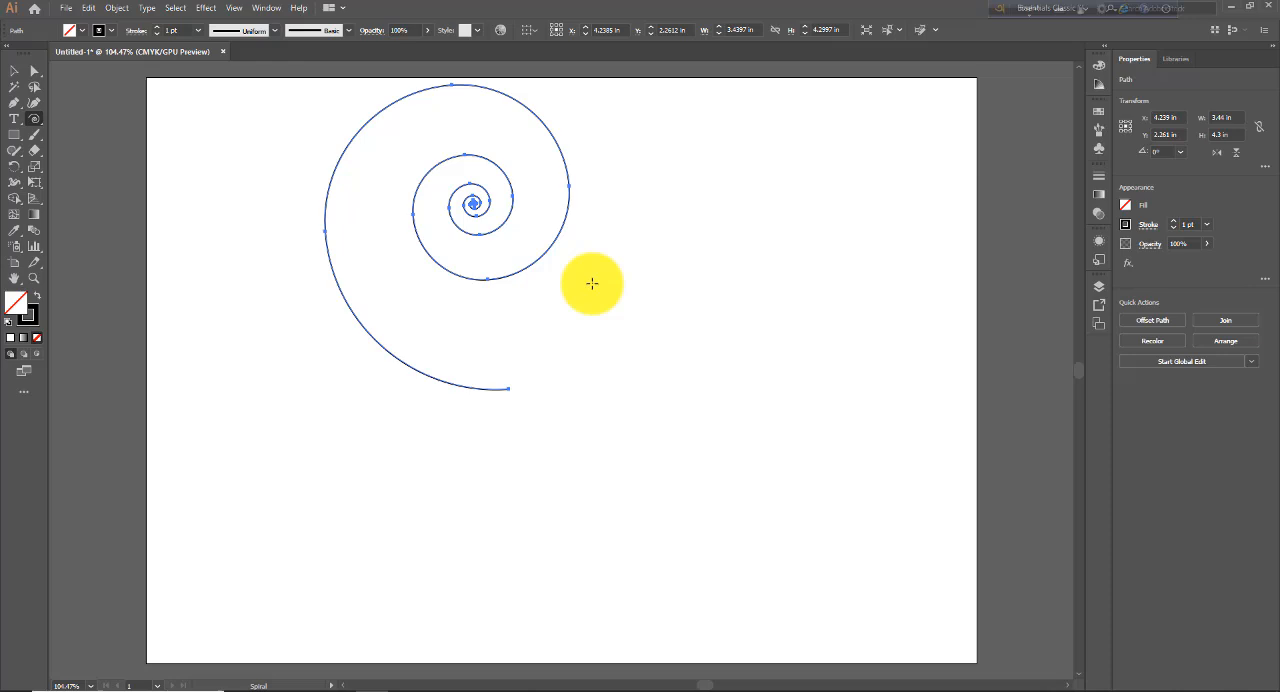
key("Delete")
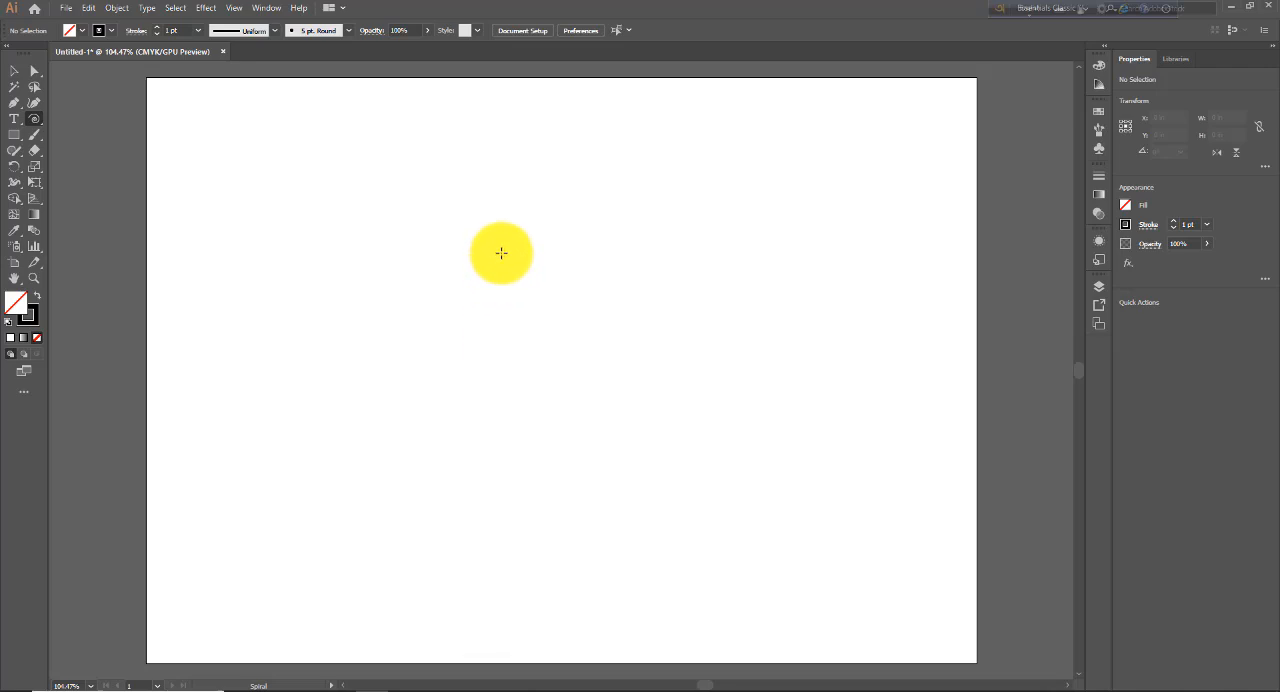
- Draw a small spiral about 1.17 × 1.26 in, varying its number of segments while drawing, and undo it
left_click_drag(501, 246, 493, 294)
key("Up")
key("Up")
key("Up")
key("Up")
key("Up")
key("Up")
key("Up")
key("Up")
key("Down")
key("Down")
key("Down")
key("Down")
key("Down")
key("Down")
key("Up")
key("Up")
key("Up")
key("Up")
key("Up")
key("Up")
key("Up")
key("Up")
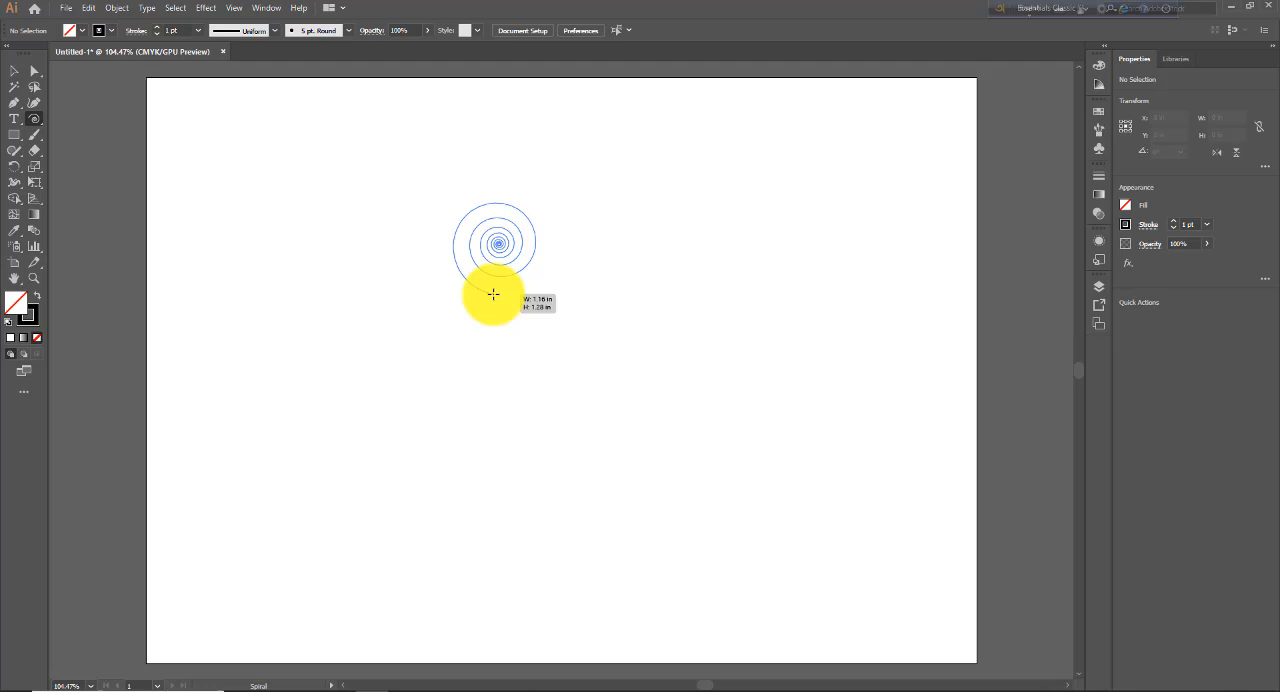
left_click_drag(493, 294, 492, 294)
key("Up")
key("Up")
key("Up")
key("Up")
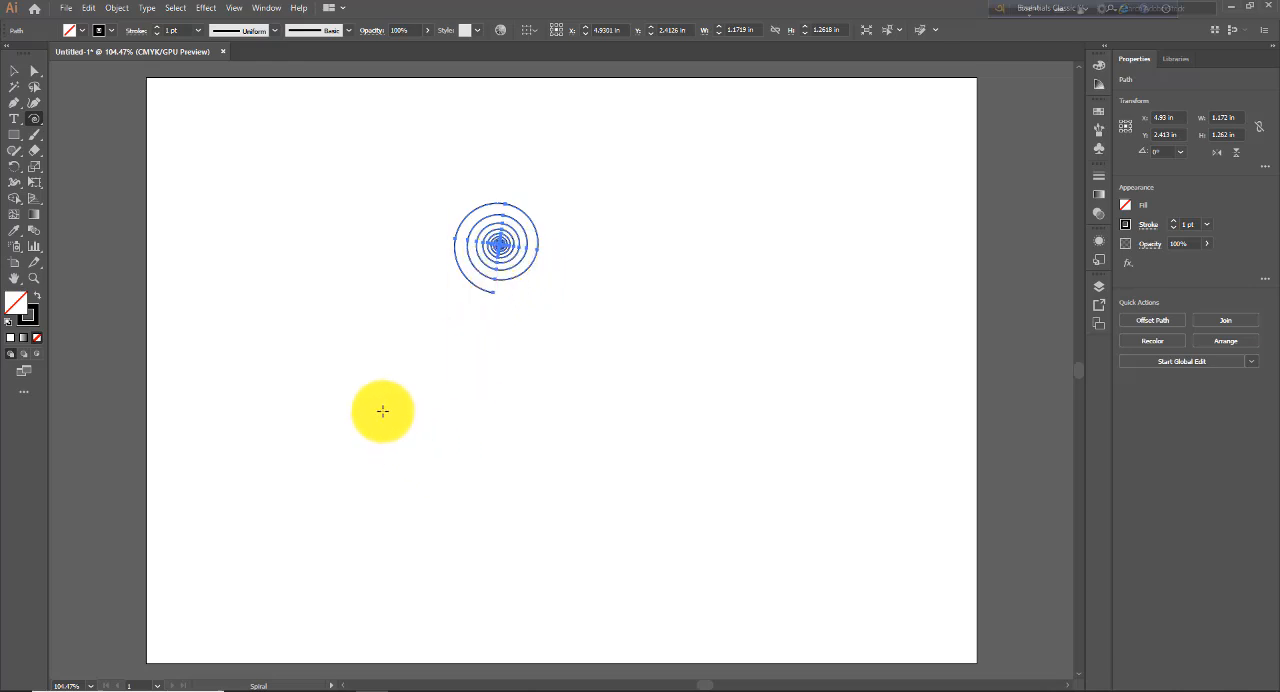
key("ctrl+z")
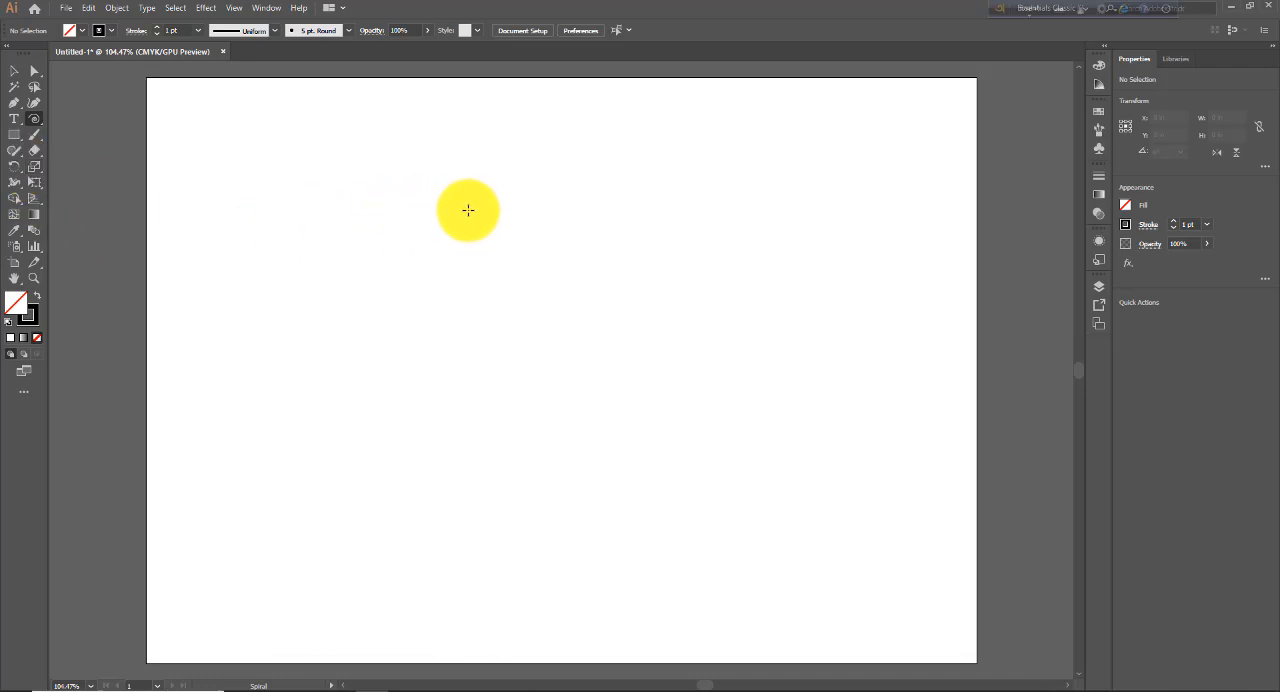
- Draw two tightly wound spirals, about 3.12 × 3.39 in and 2.35 × 2.55 in, and delete both
left_click_drag(468, 210, 493, 328)
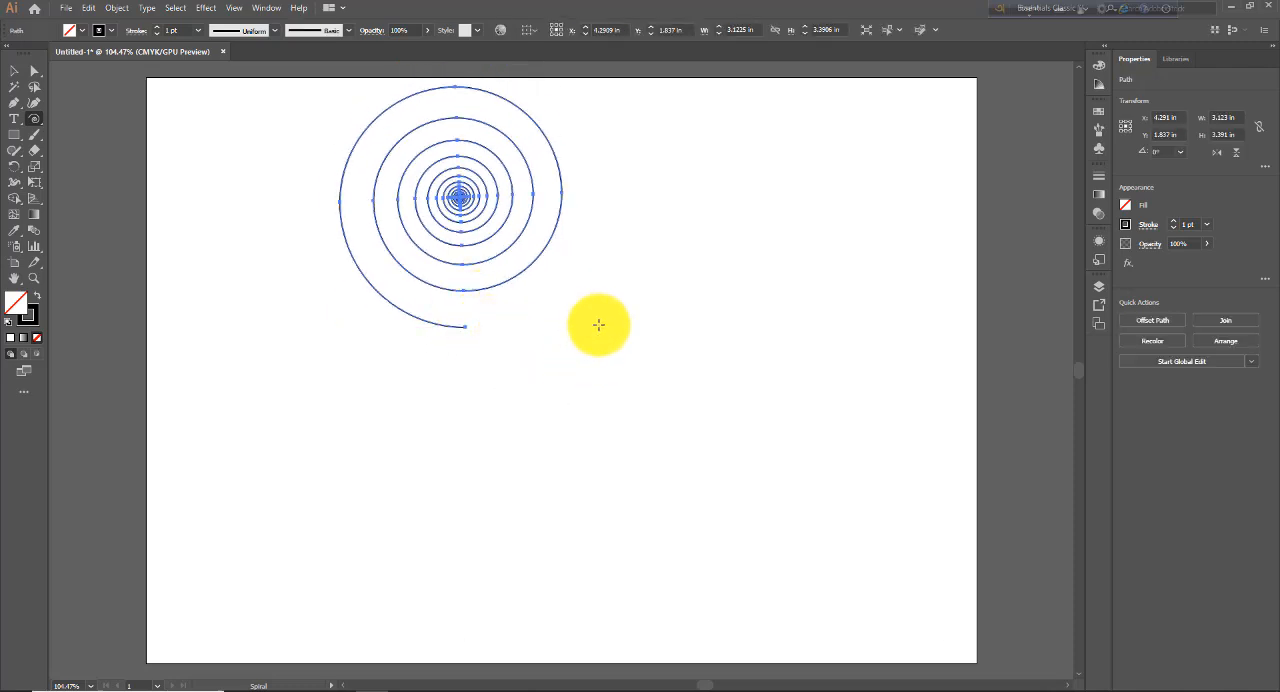
left_click_drag(591, 305, 598, 392)
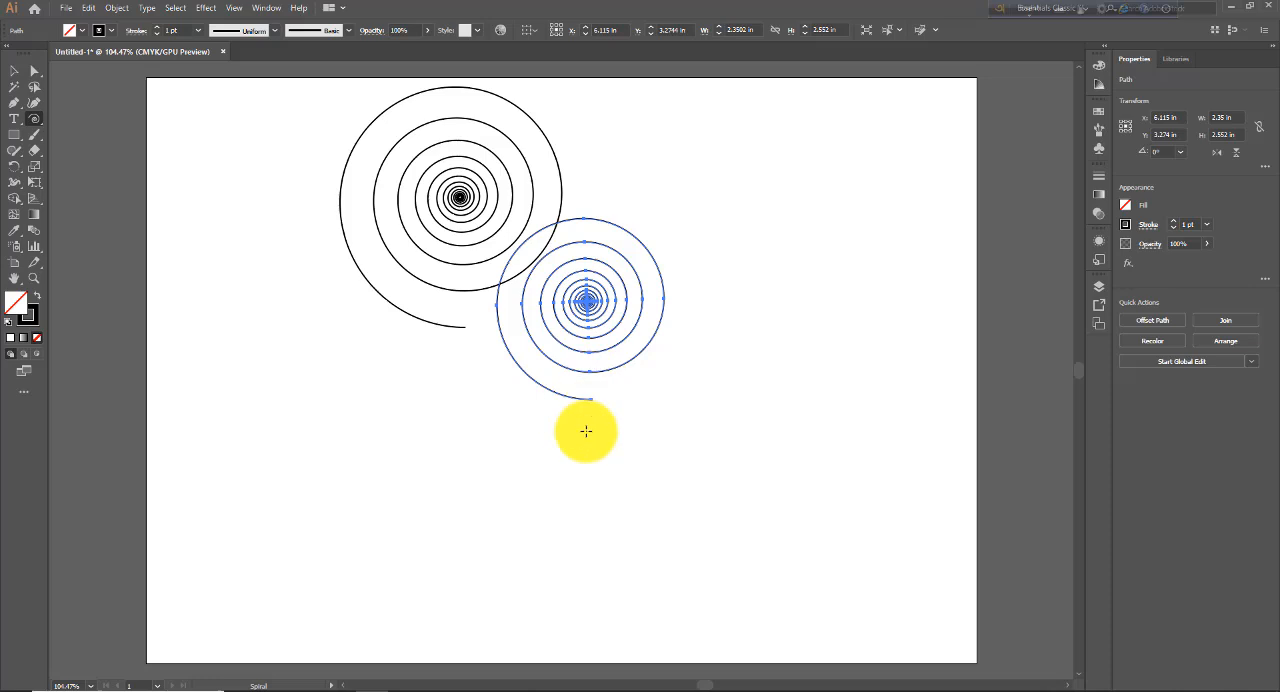
left_click(14, 70)
left_click_drag(319, 162, 644, 443)
key("Delete")
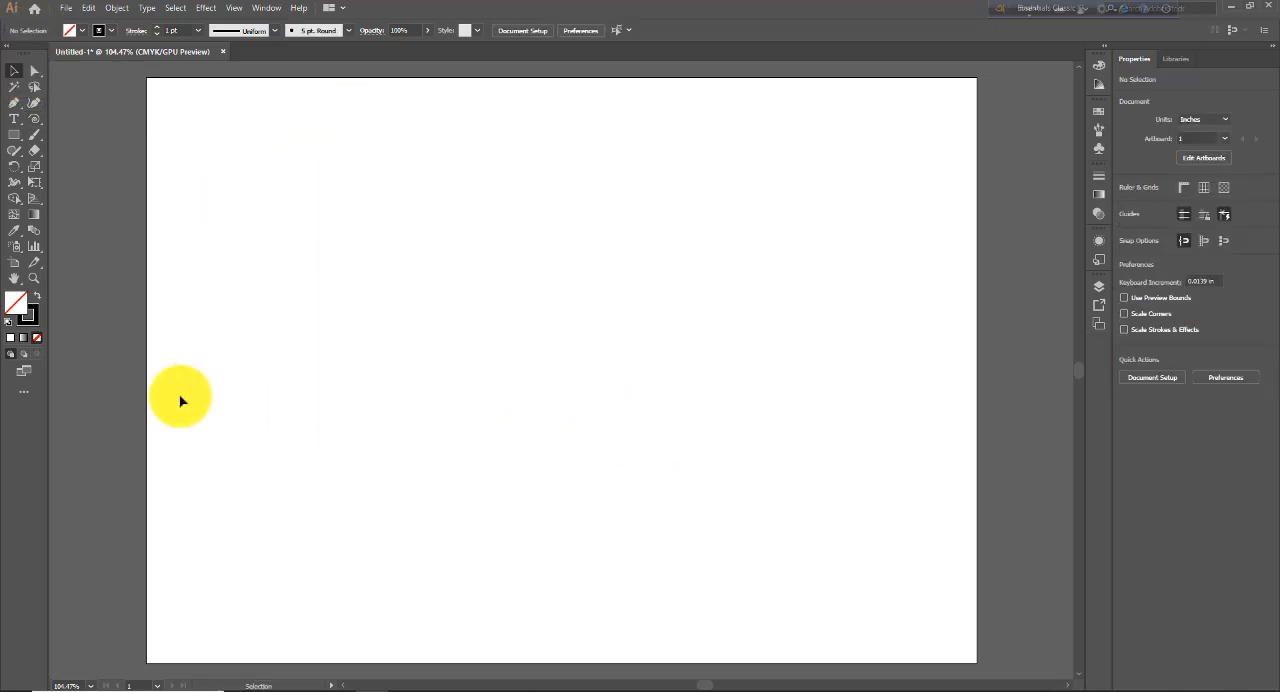
- Draw a spiral about 3.93 × 4.27 in on the artboard's upper half, reversing its winding direction while drawing
left_click(34, 118)
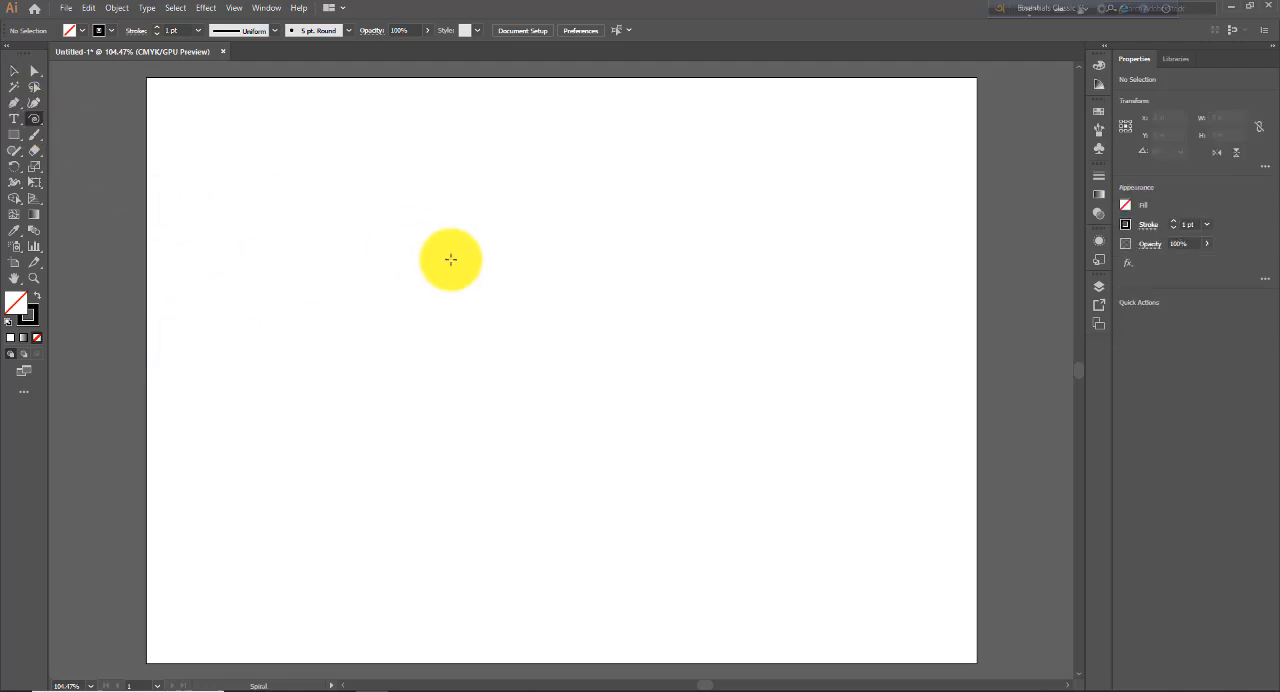
left_click_drag(500, 233, 498, 361)
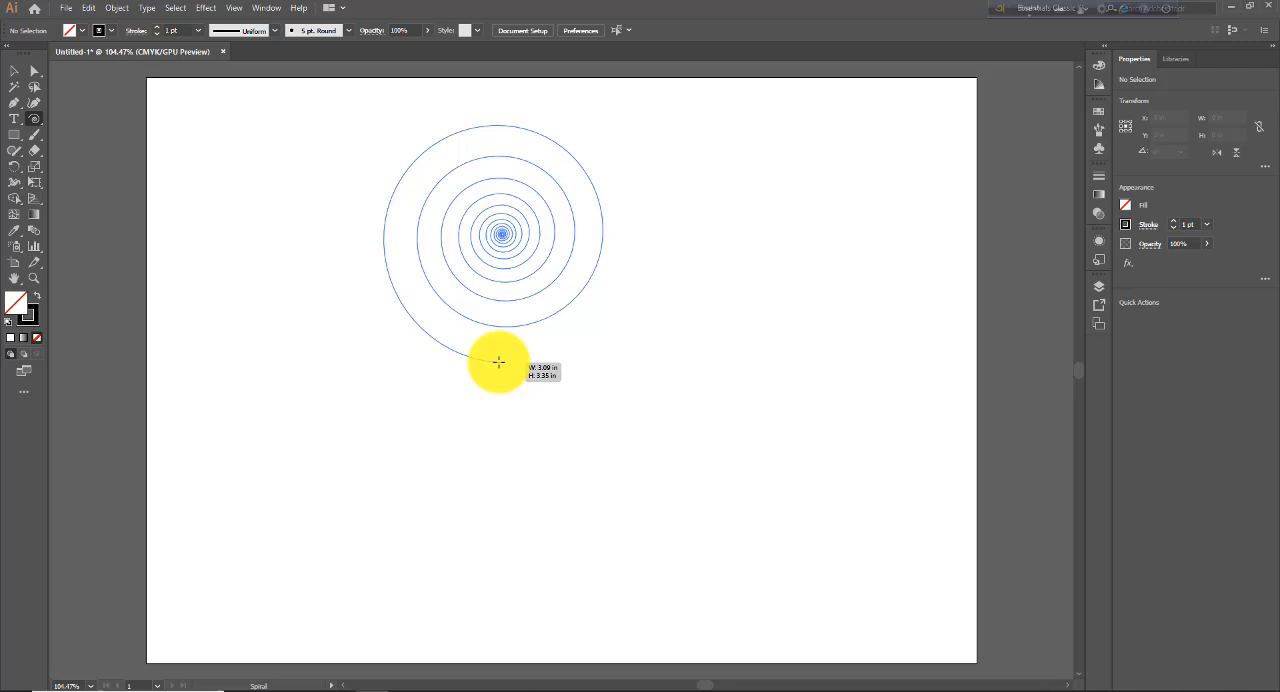
key("r")
left_click_drag(498, 361, 499, 395)
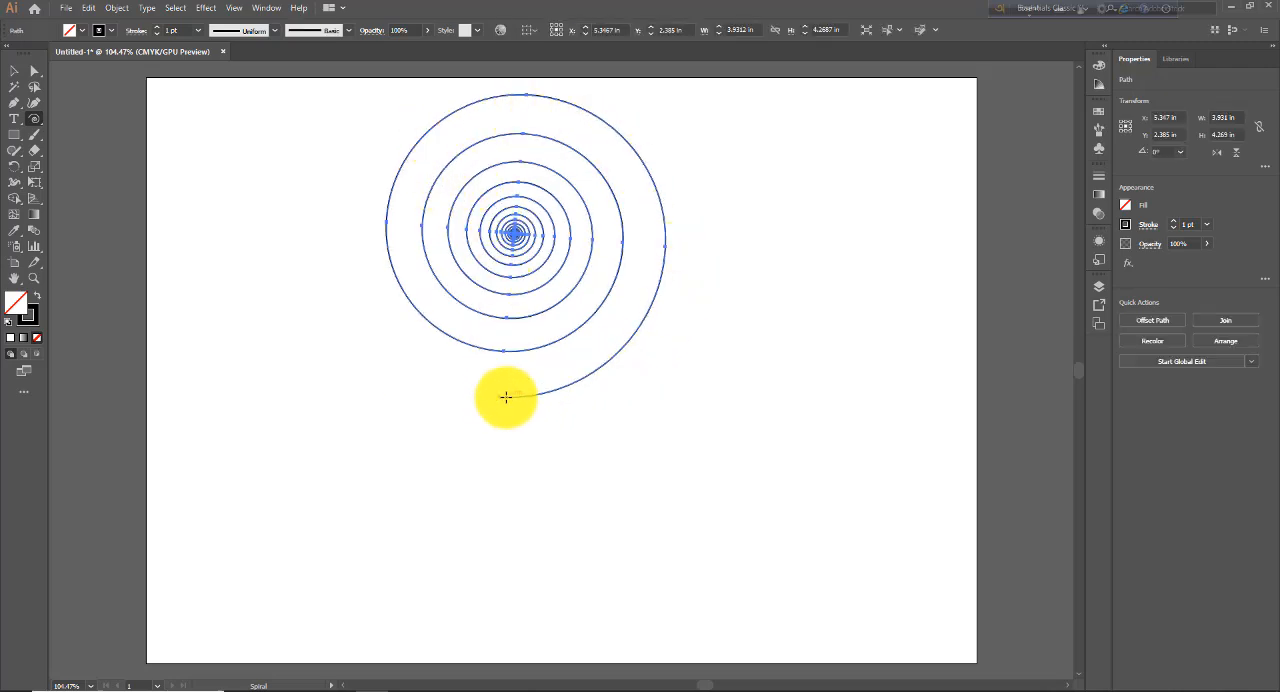
- Draw a second spiral about 3.64 × 3.95 in with the opposite winding direction, and move it beside the first without overlap
left_click_drag(748, 245, 760, 392)
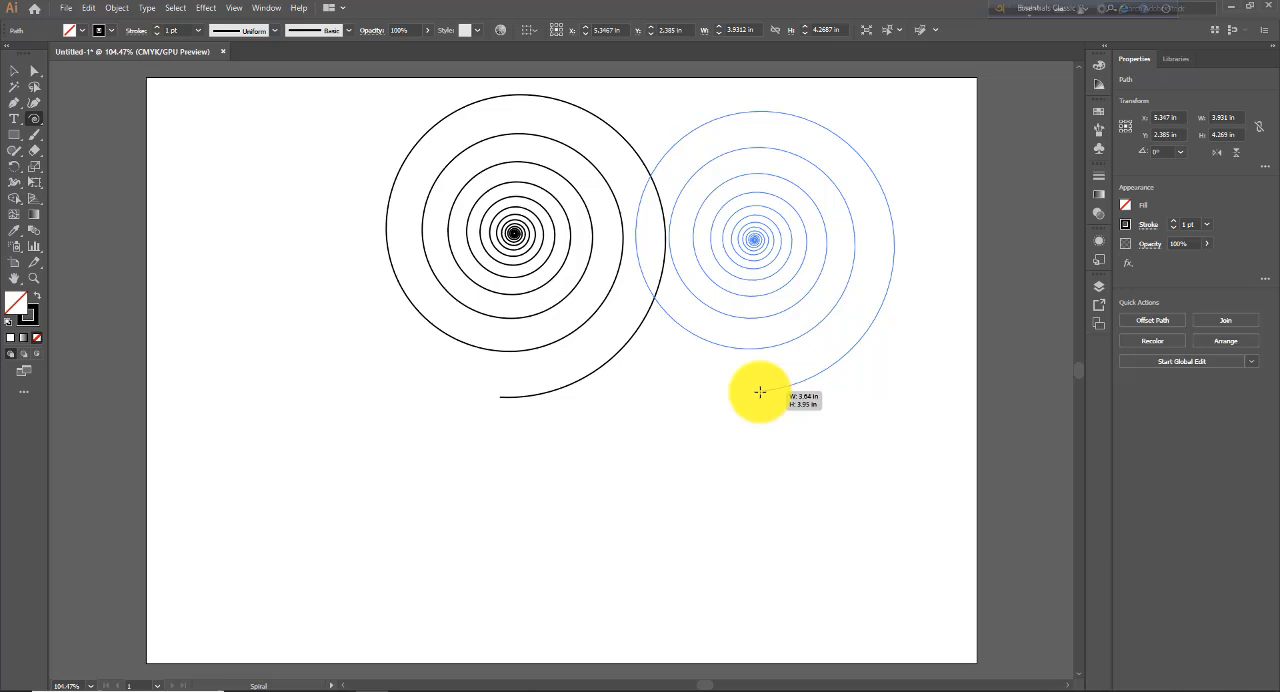
key("r")
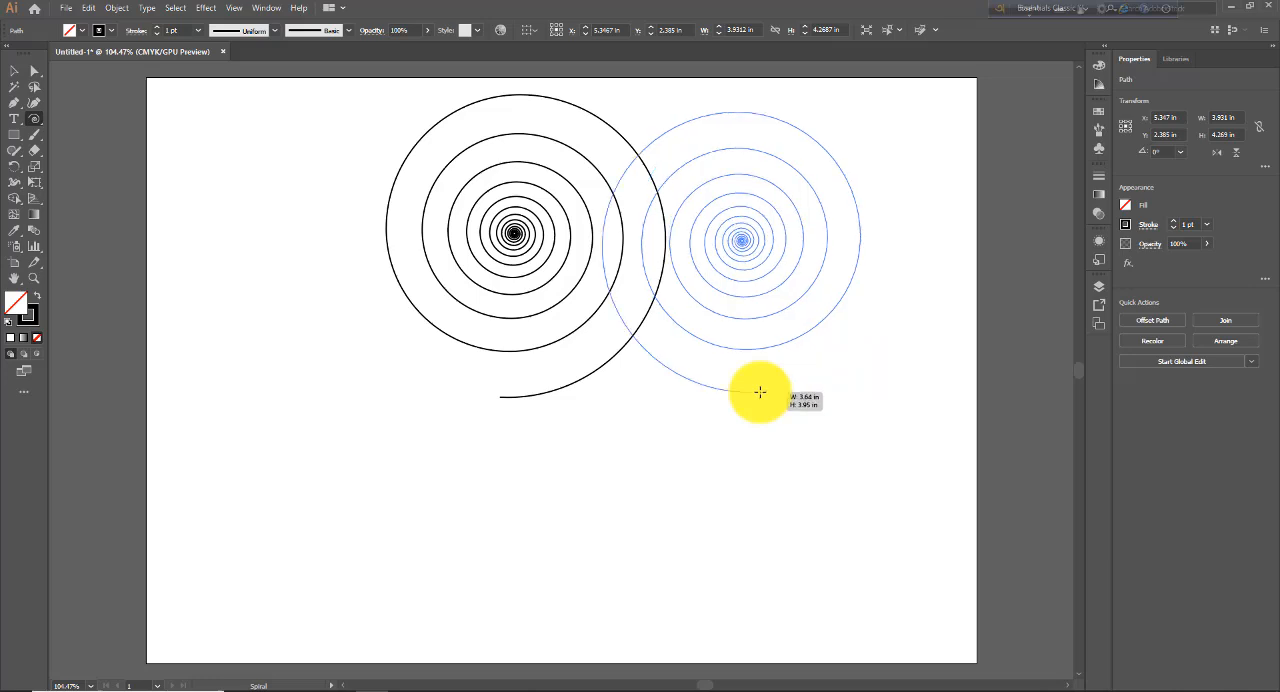
left_click_drag(762, 392, 762, 392)
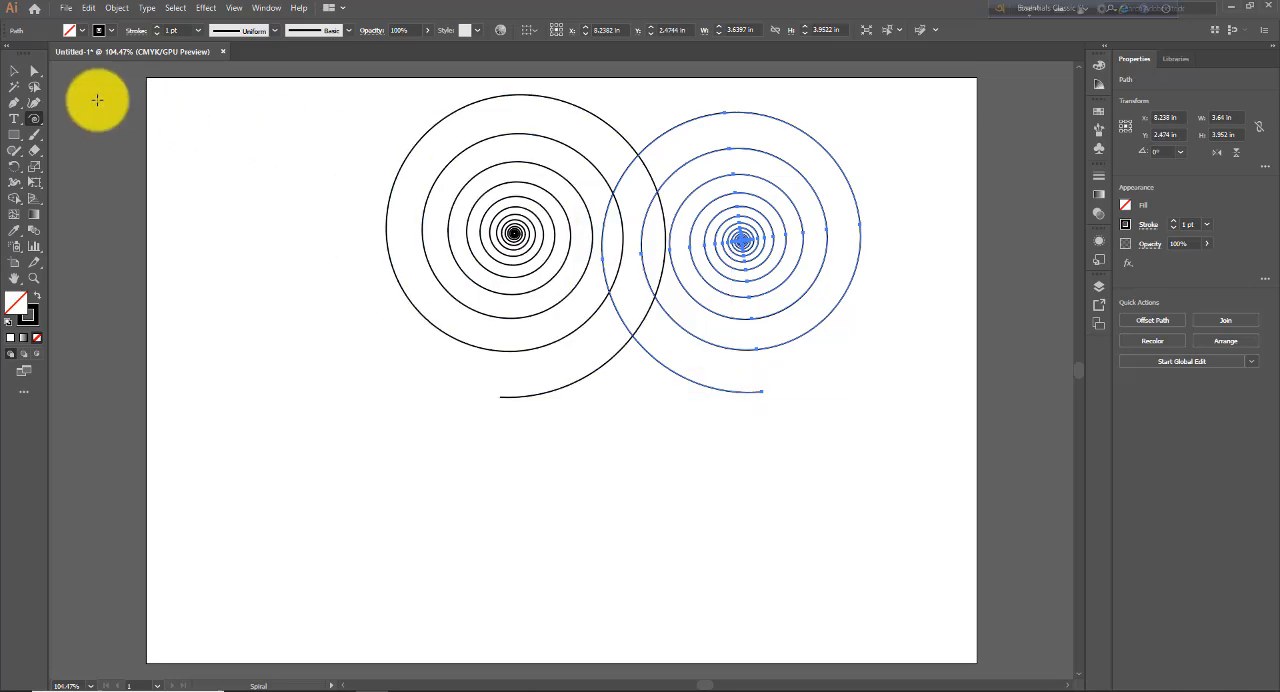
left_click(14, 71)
left_click_drag(738, 244, 802, 248)
left_click(566, 486)
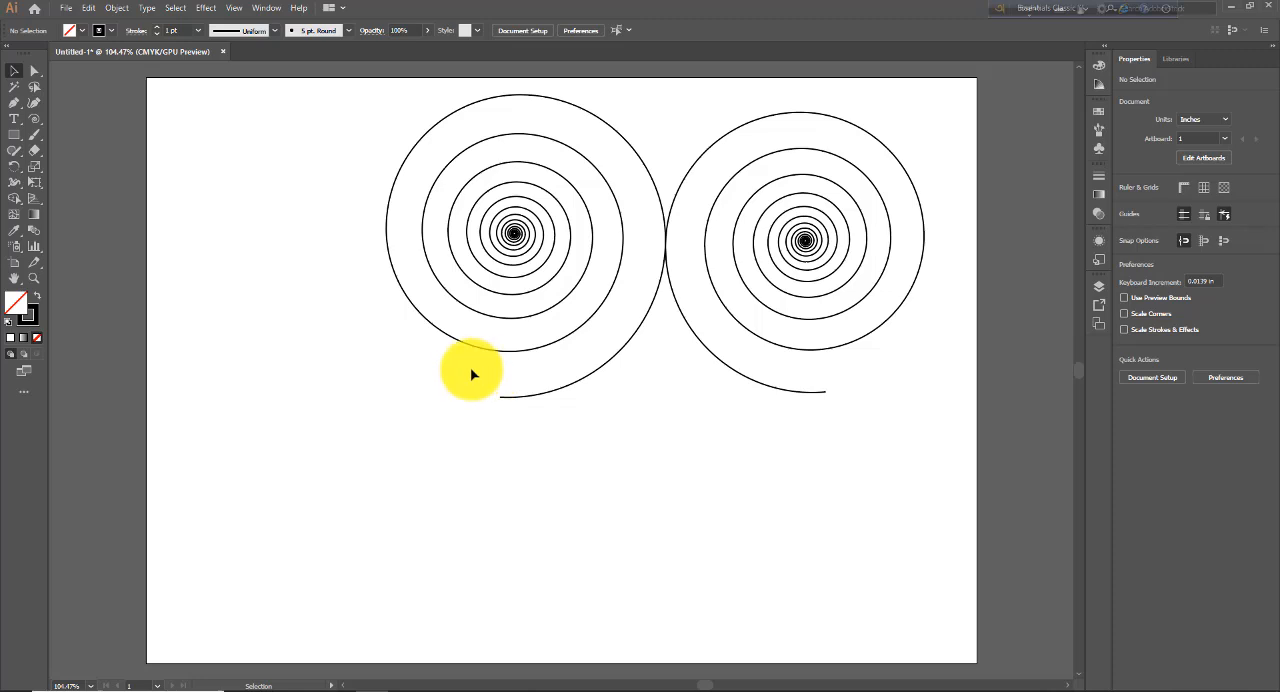
- Draw a third spiral about 2.39 × 2.6 in below the first one, and delete all three spirals
left_click(34, 118)
left_click_drag(300, 404, 309, 508)
key("ctrl+z")
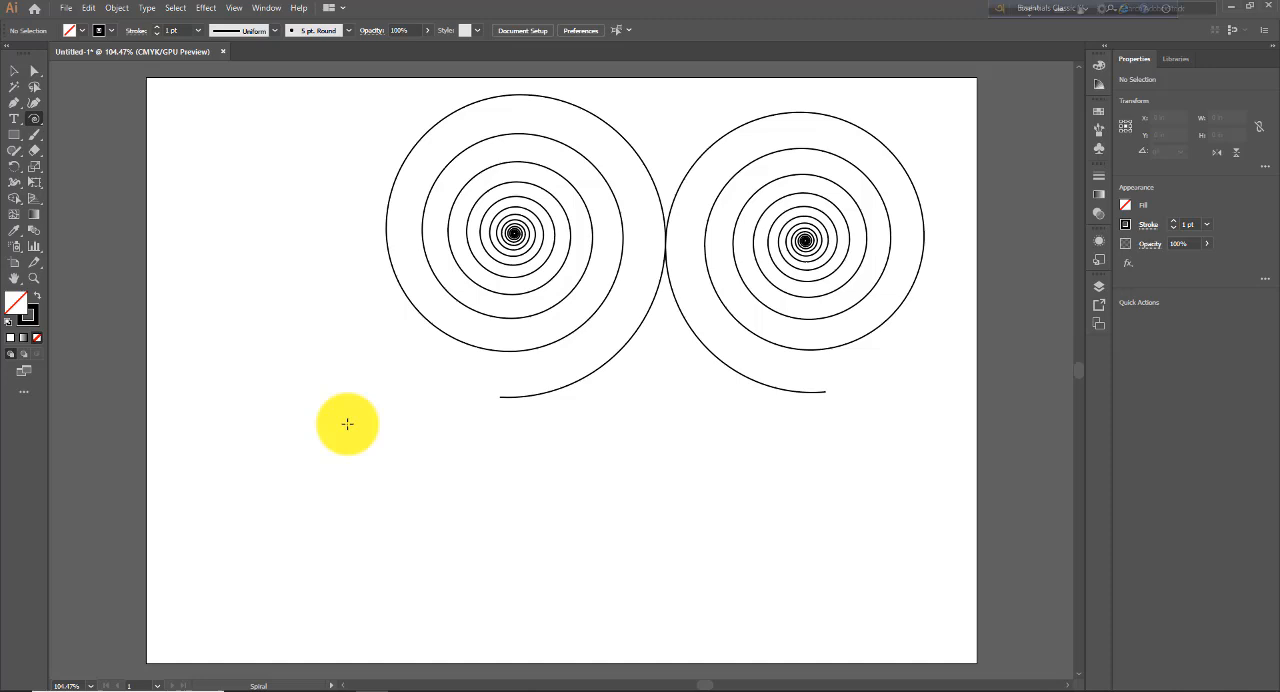
left_click_drag(343, 416, 343, 511)
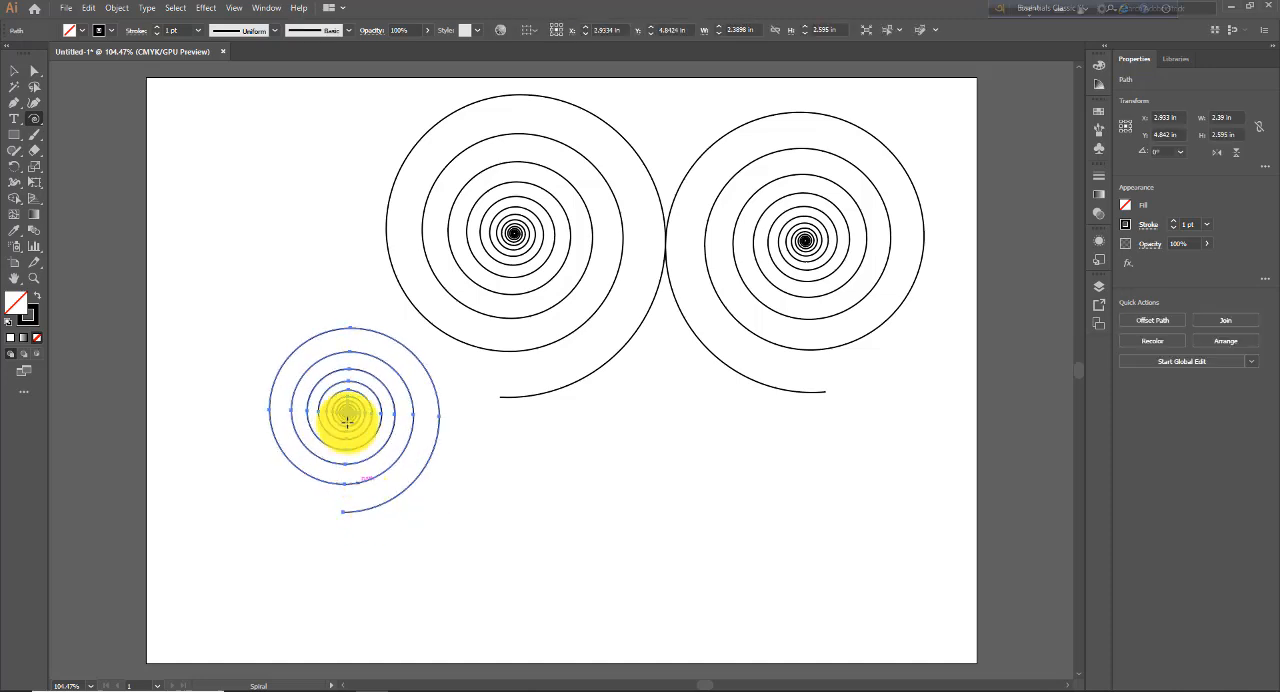
left_click(14, 70)
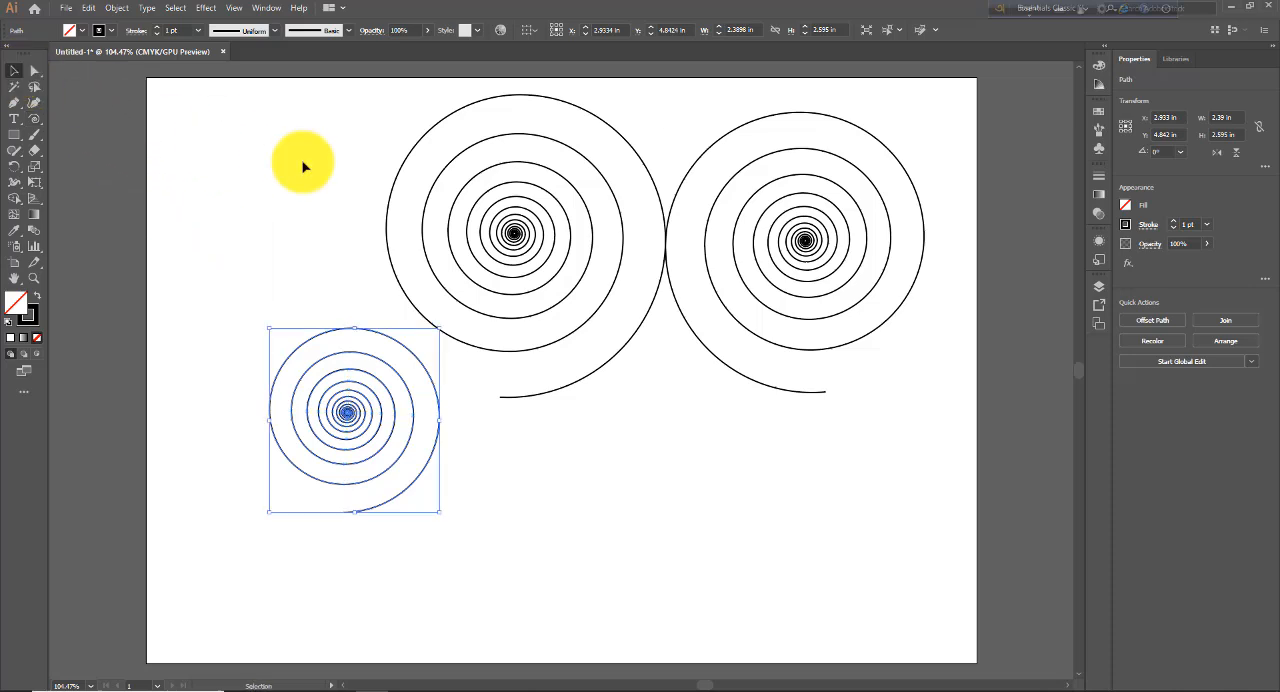
left_click_drag(312, 150, 771, 549)
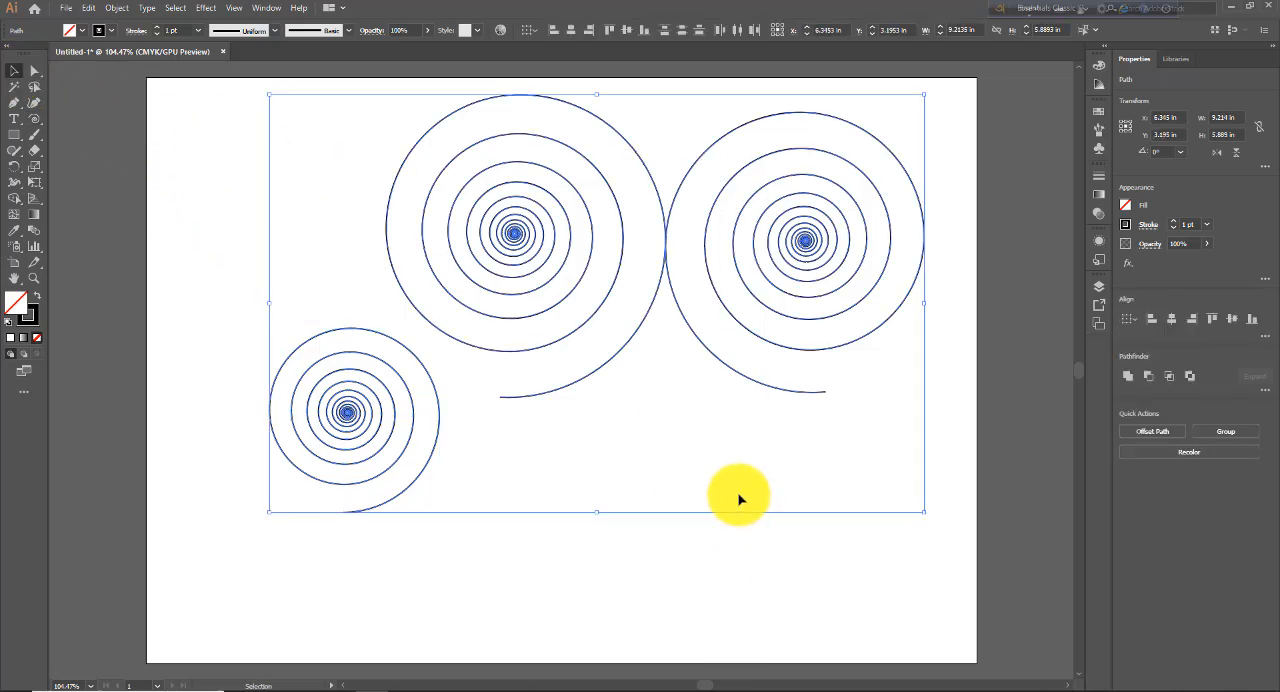
key("Delete")
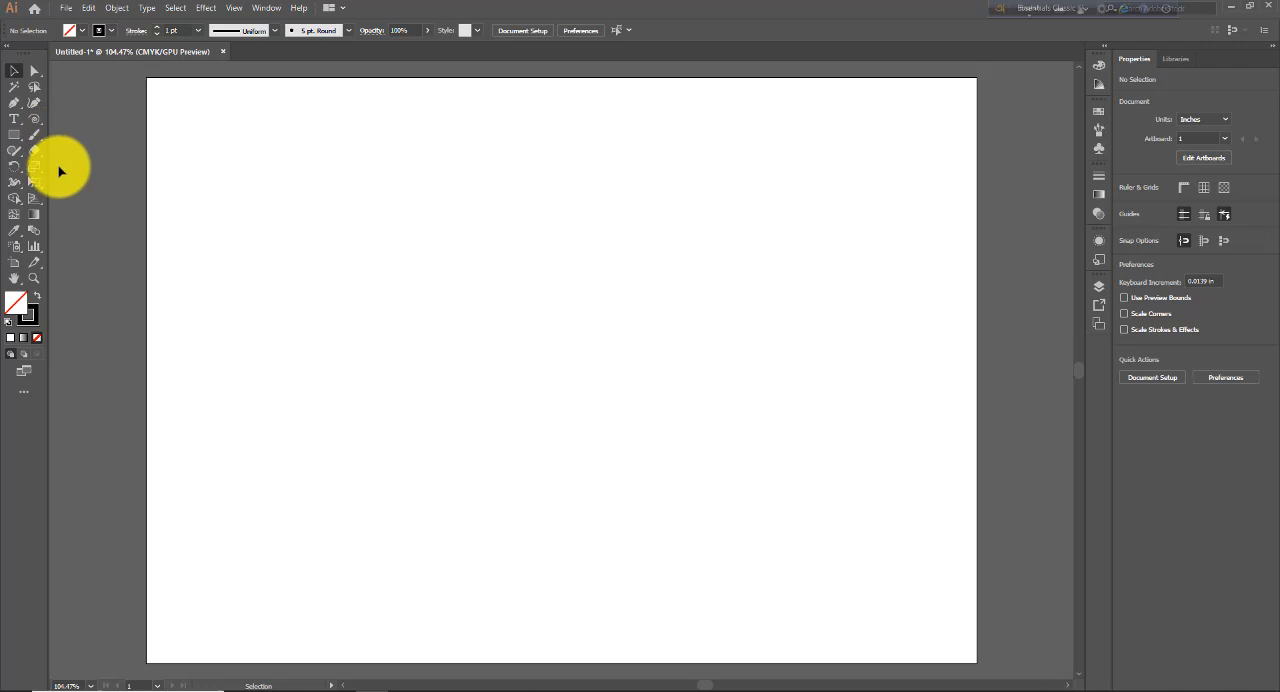
- Create a spiral about 2.6 × 2.39 in at the middle of the artboard from the Spiral options, and delete it
left_click(36, 120)
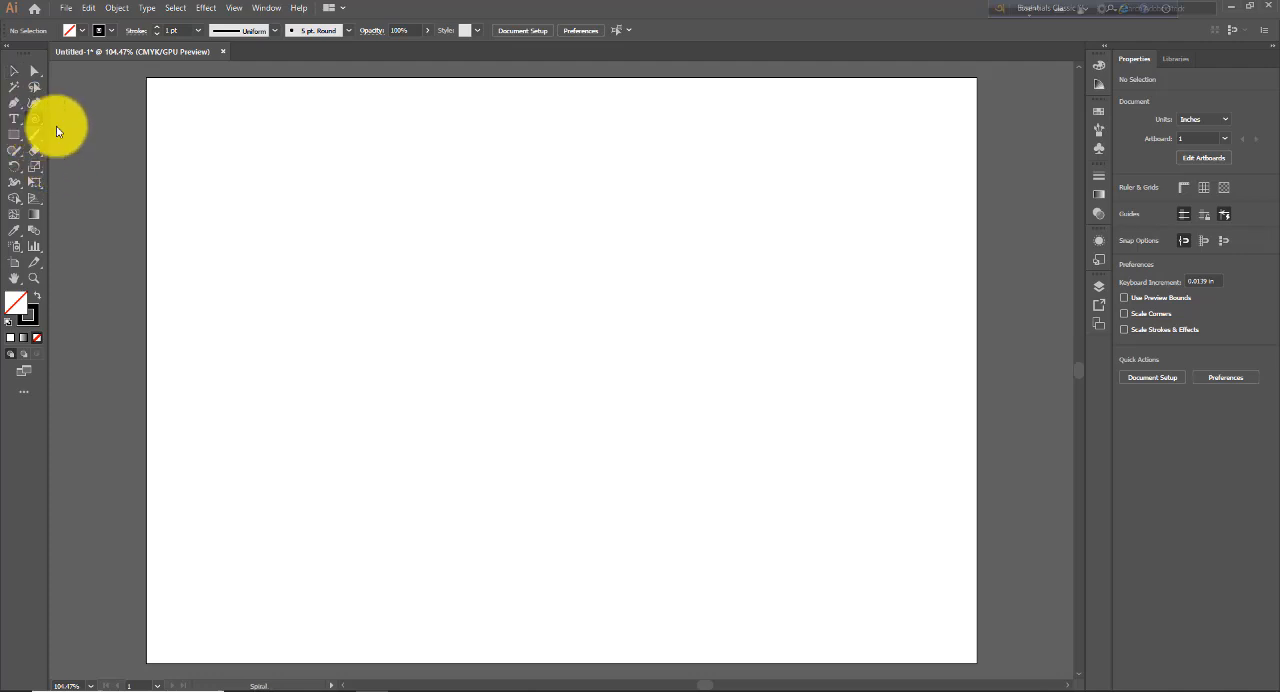
left_click(505, 372)
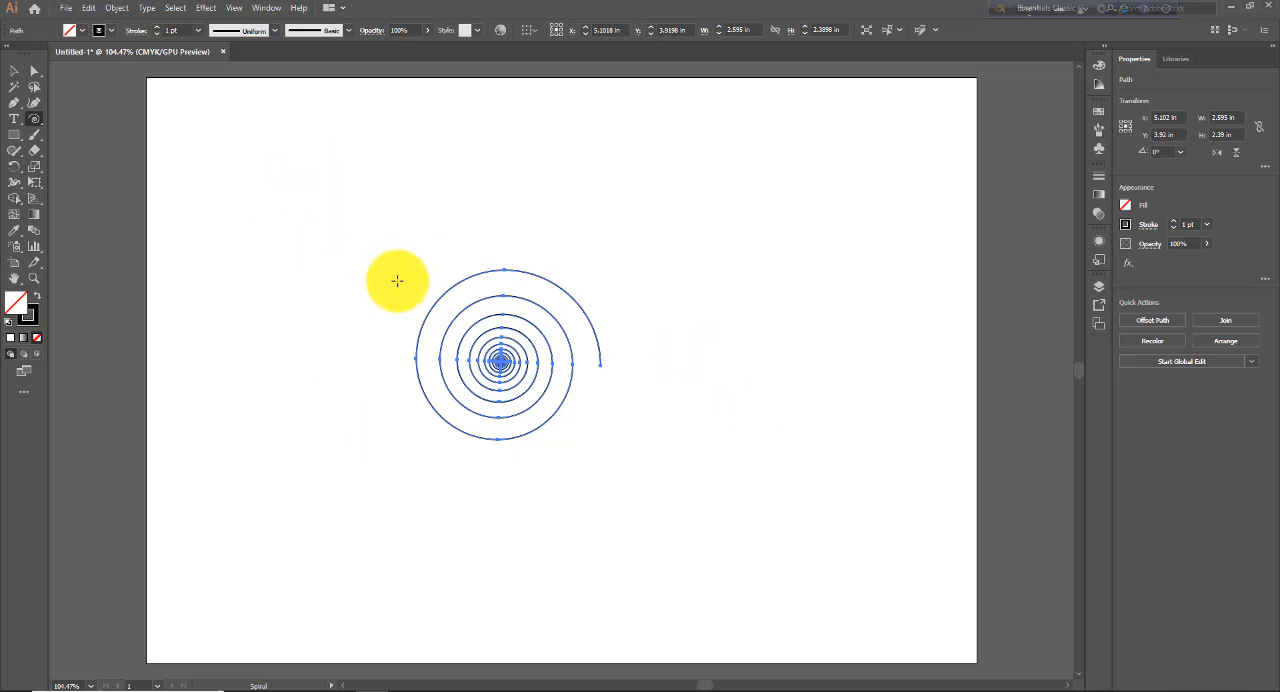
key("Delete")
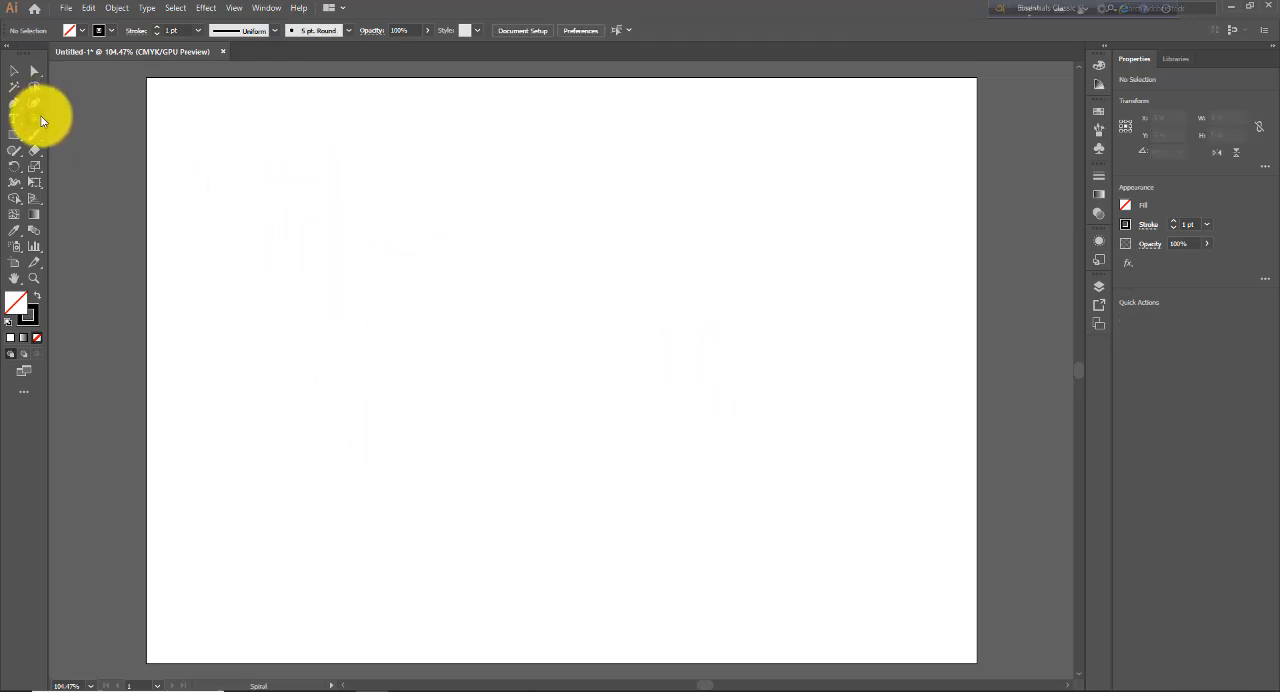
- Set the document units to Millimeters and check the radius unit in the Spiral options without creating a spiral
left_click(478, 408)
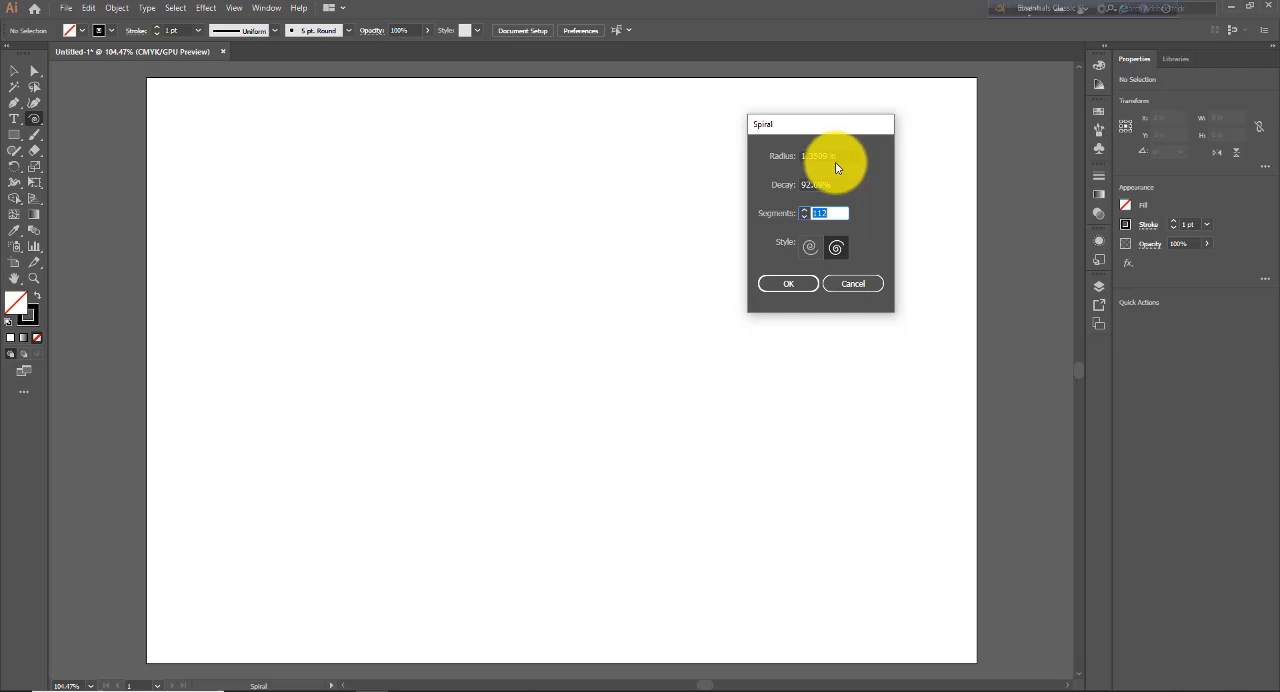
left_click(862, 286)
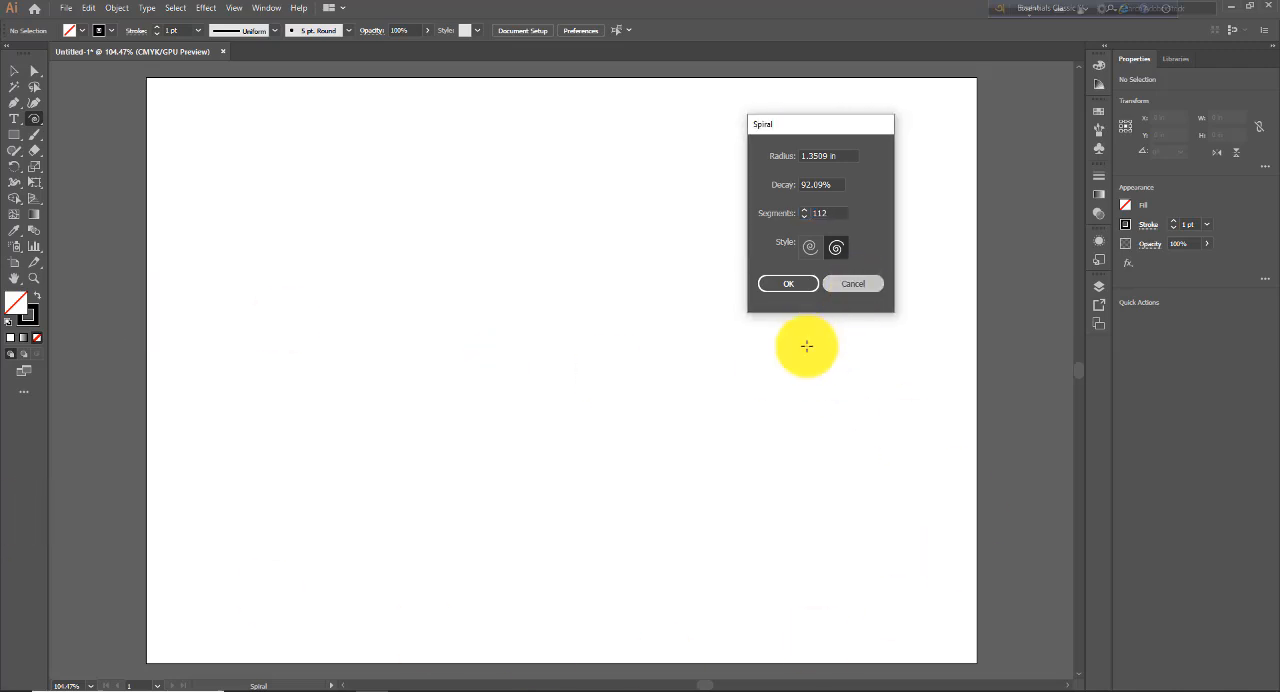
left_click(66, 8)
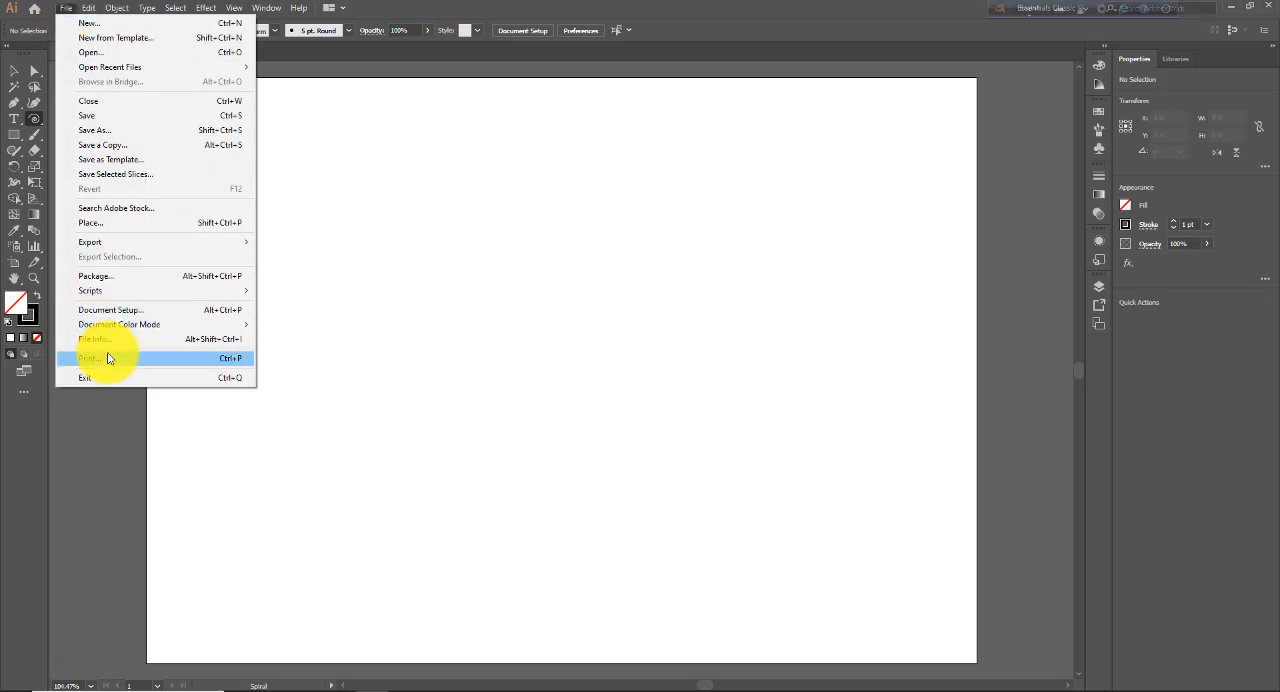
left_click(110, 311)
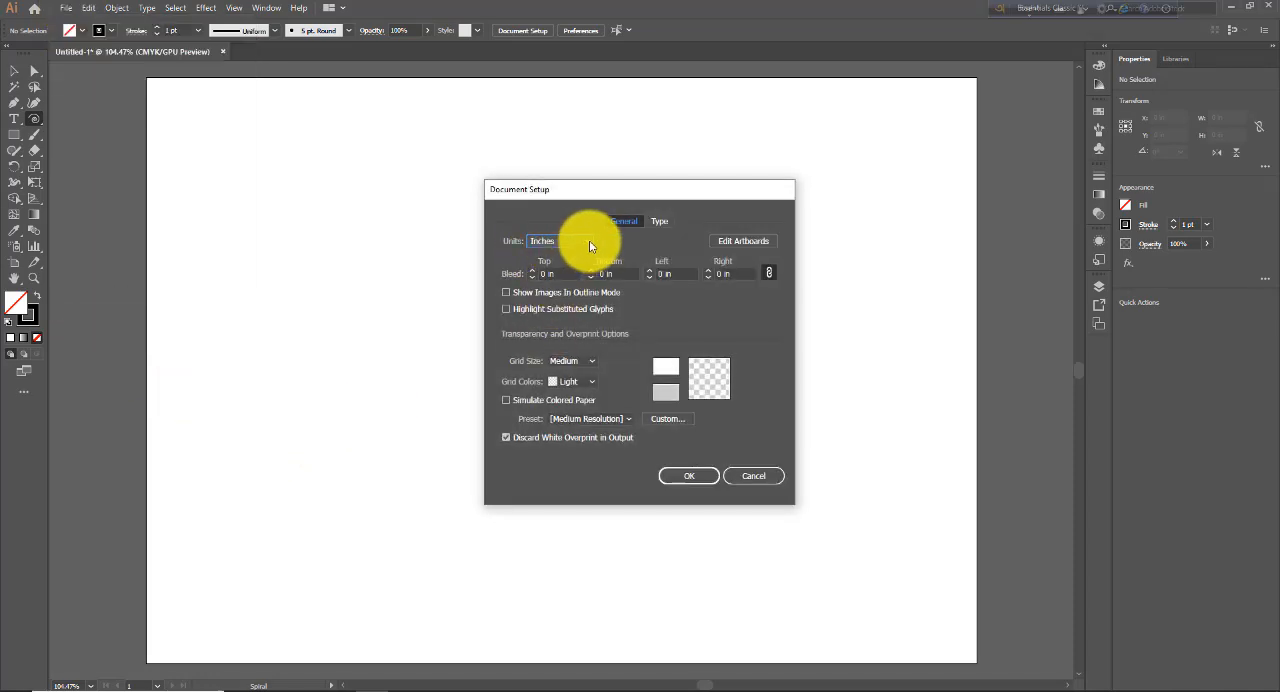
left_click(589, 243)
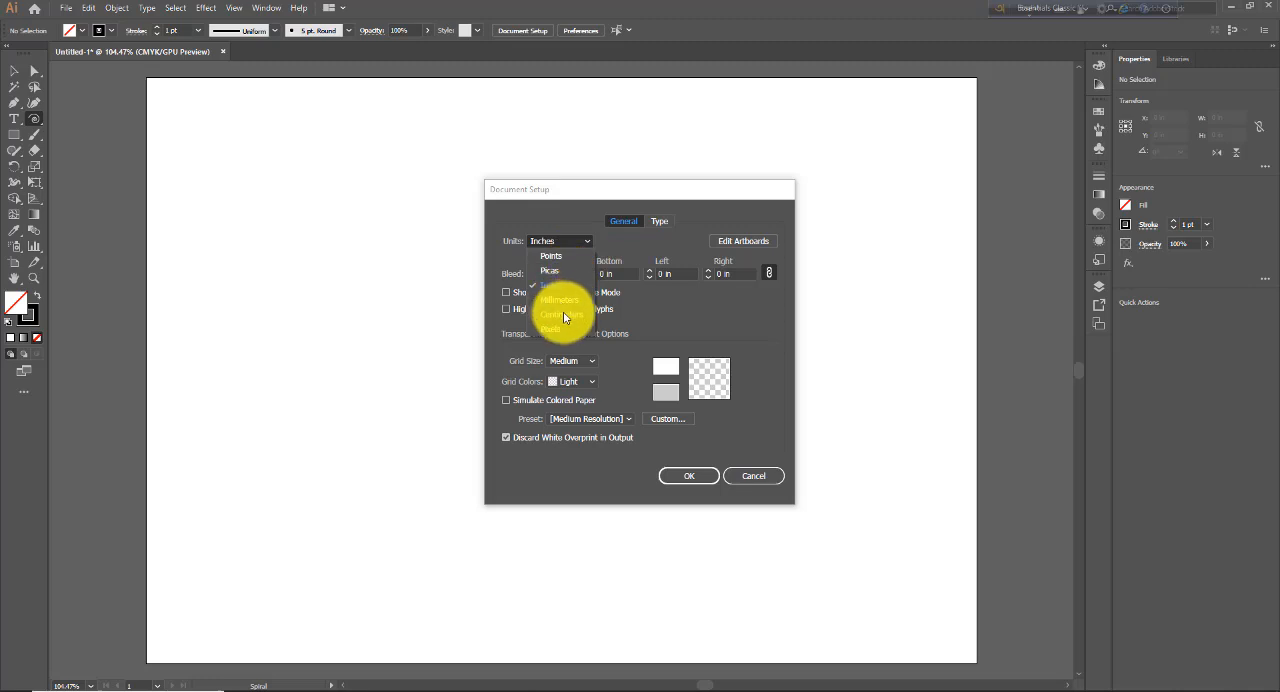
left_click(559, 302)
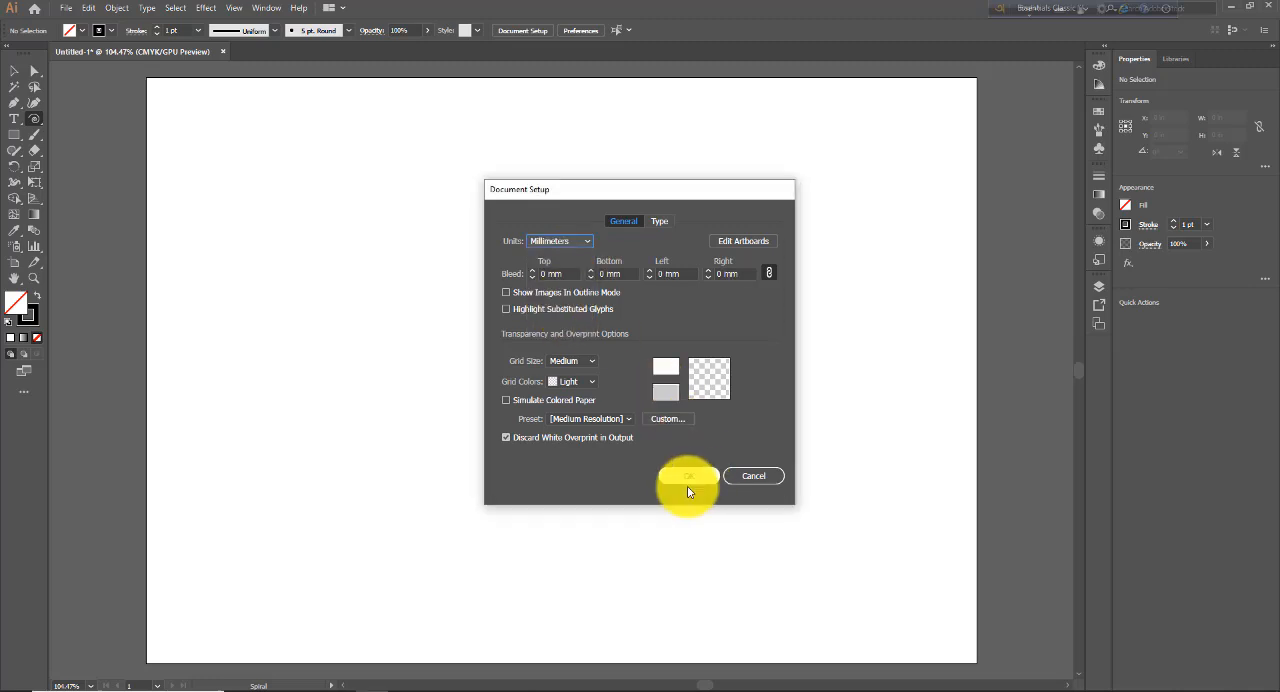
left_click(688, 477)
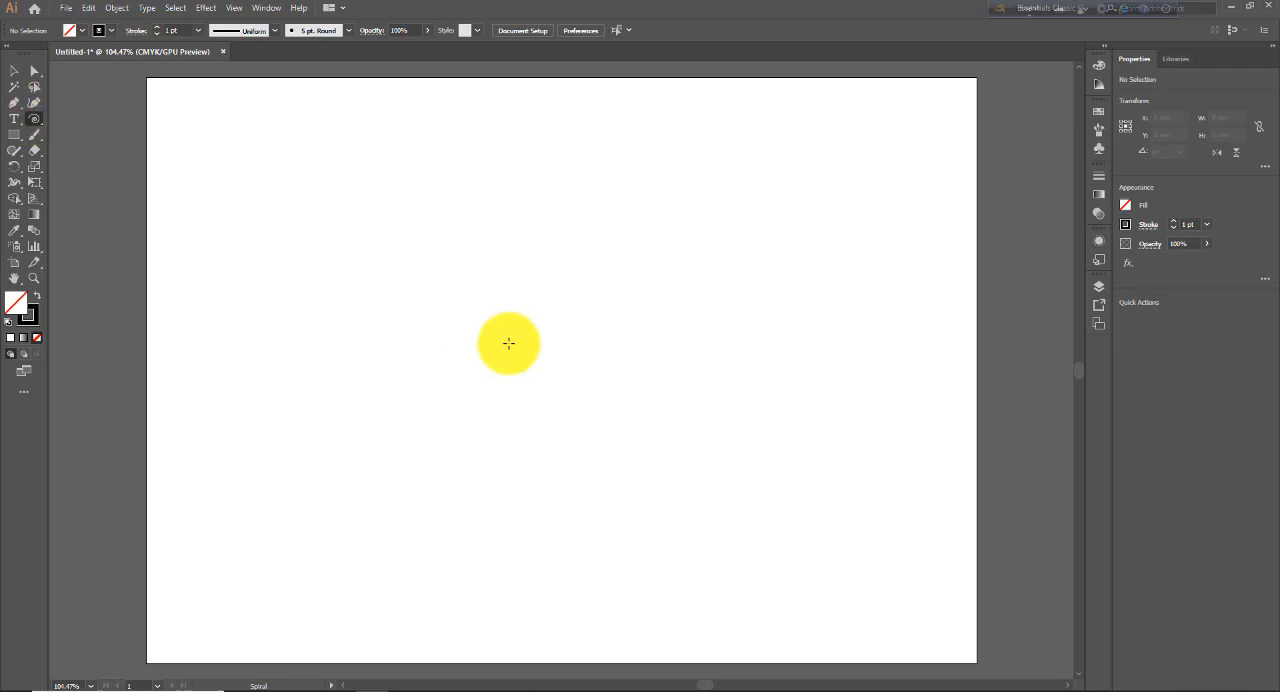
left_click(507, 343)
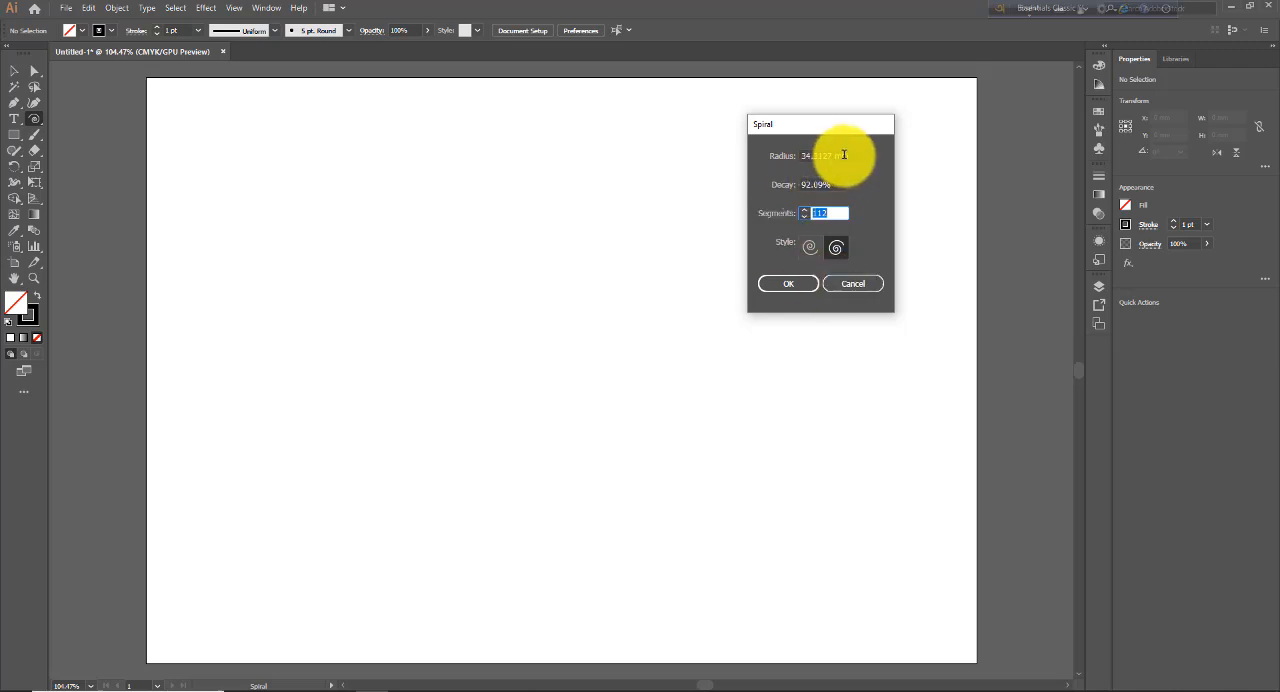
left_click(852, 284)
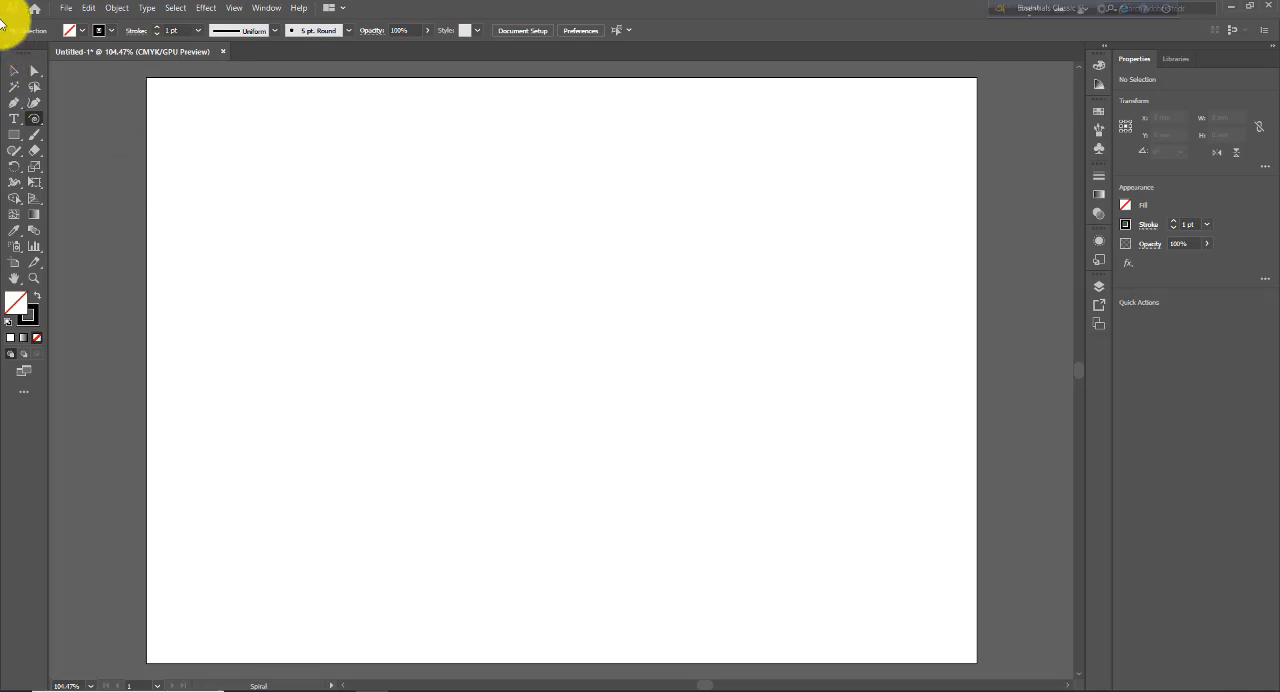
- Set the document units to Inches in the document setup
left_click(65, 8)
mouse_move(130, 329)
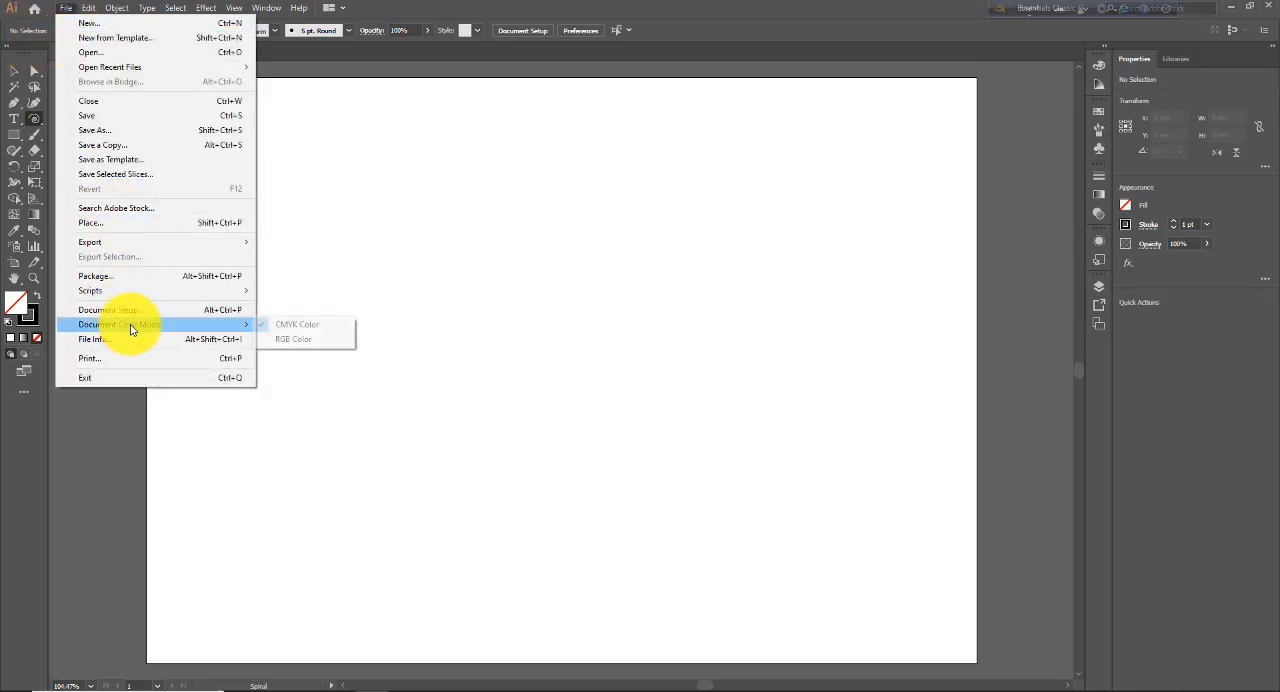
left_click(110, 310)
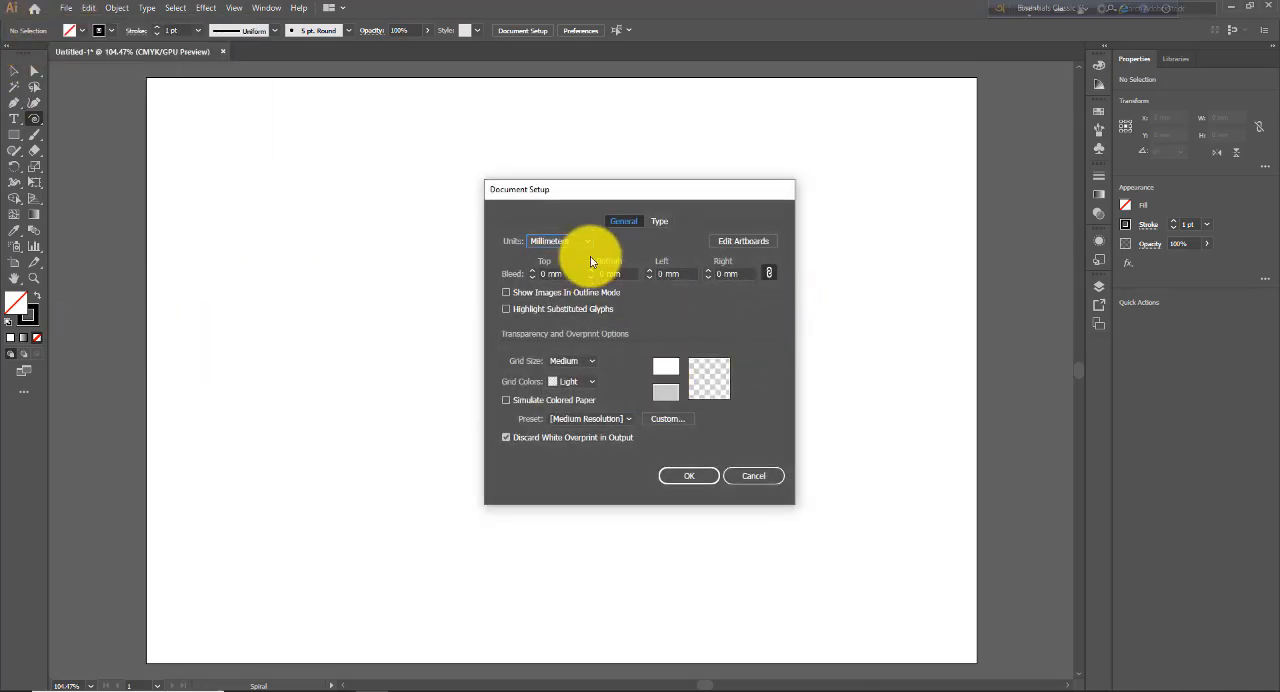
left_click(586, 242)
left_click(568, 284)
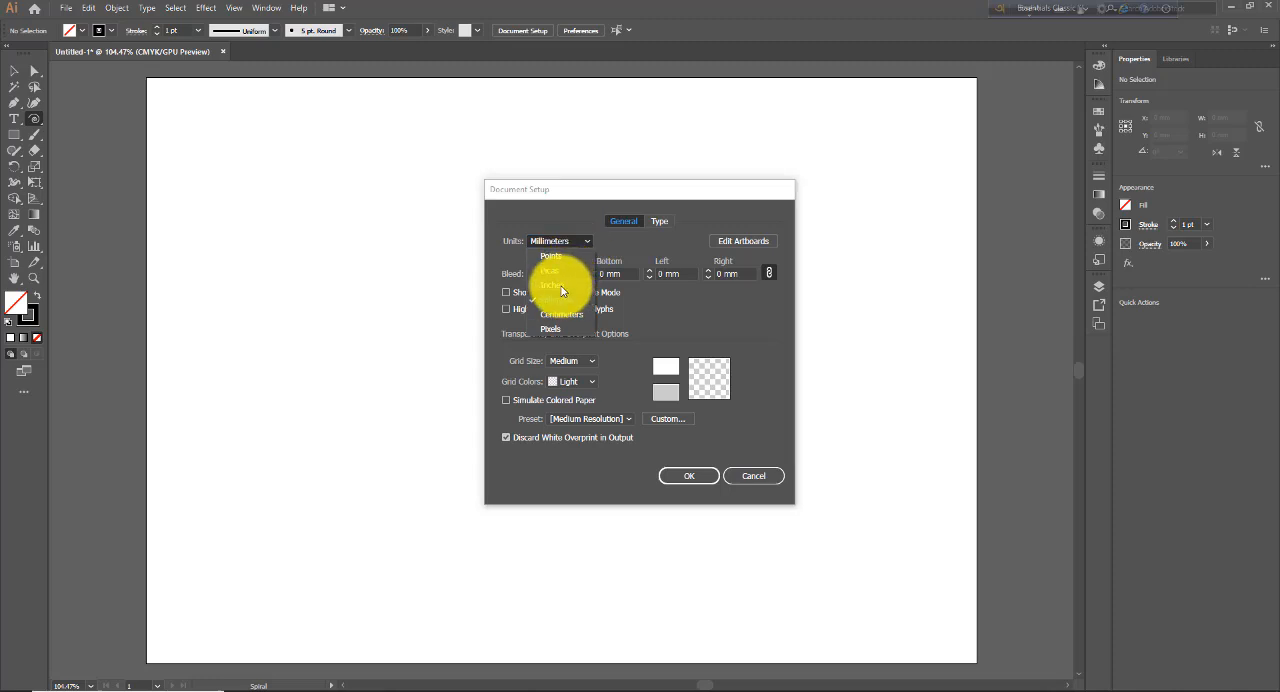
left_click(689, 476)
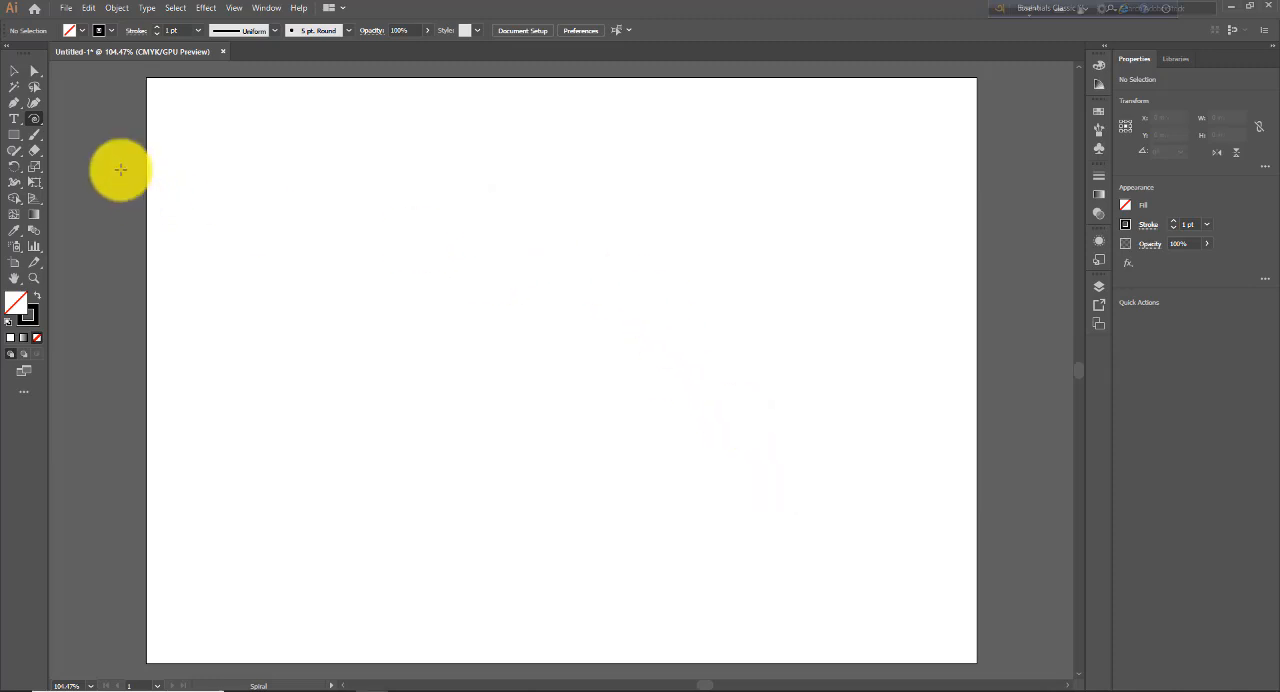
- Create a spiral with 1.3509 in radius, 92.09% decay and 112 segments, recheck the Spiral options, and delete the spiral
left_click(575, 296)
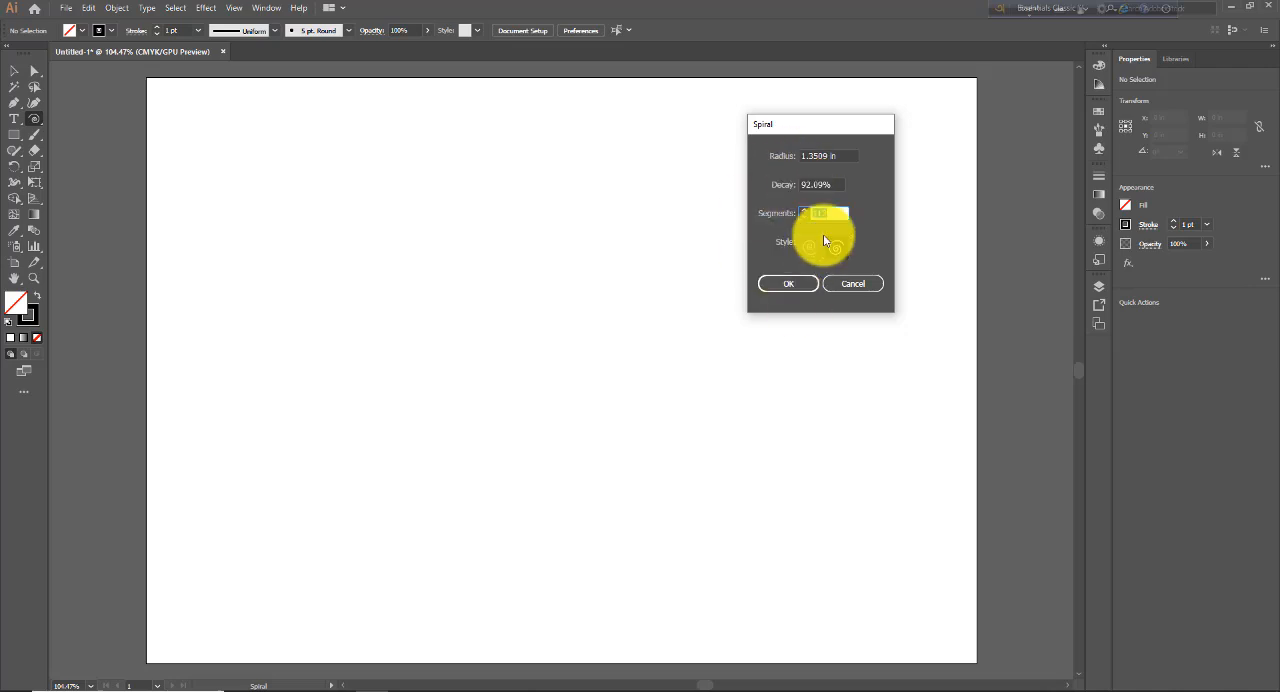
left_click(793, 289)
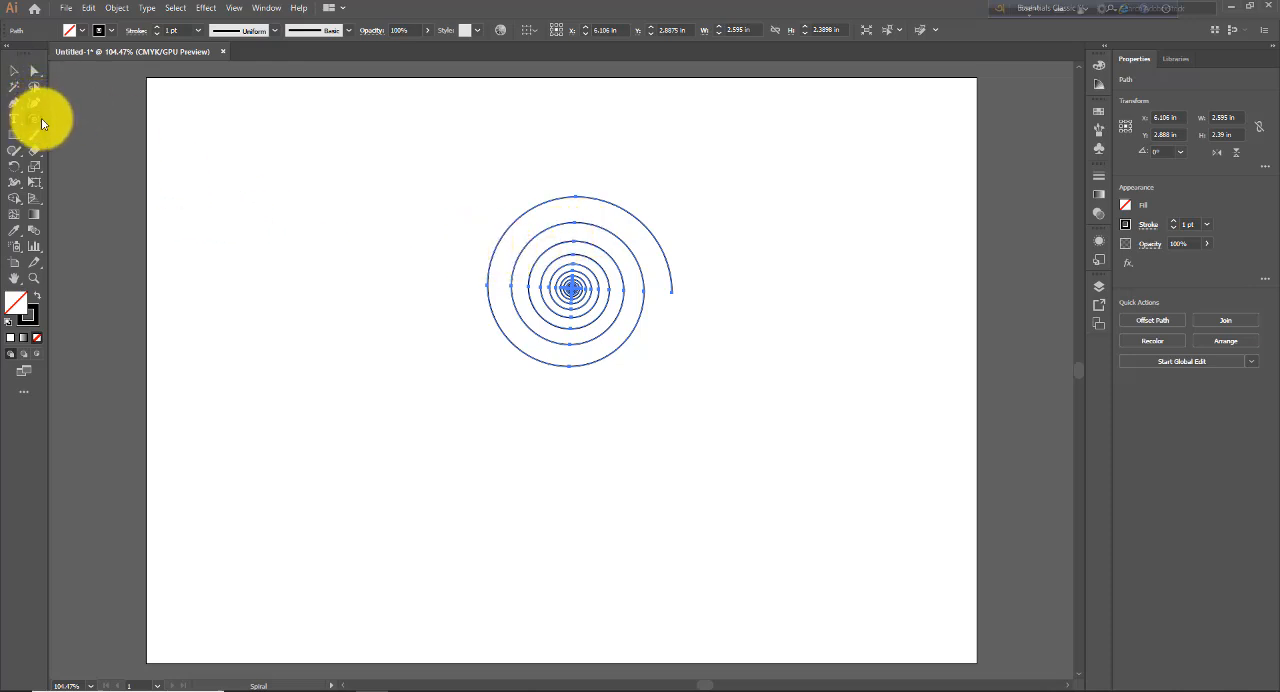
left_click(690, 335)
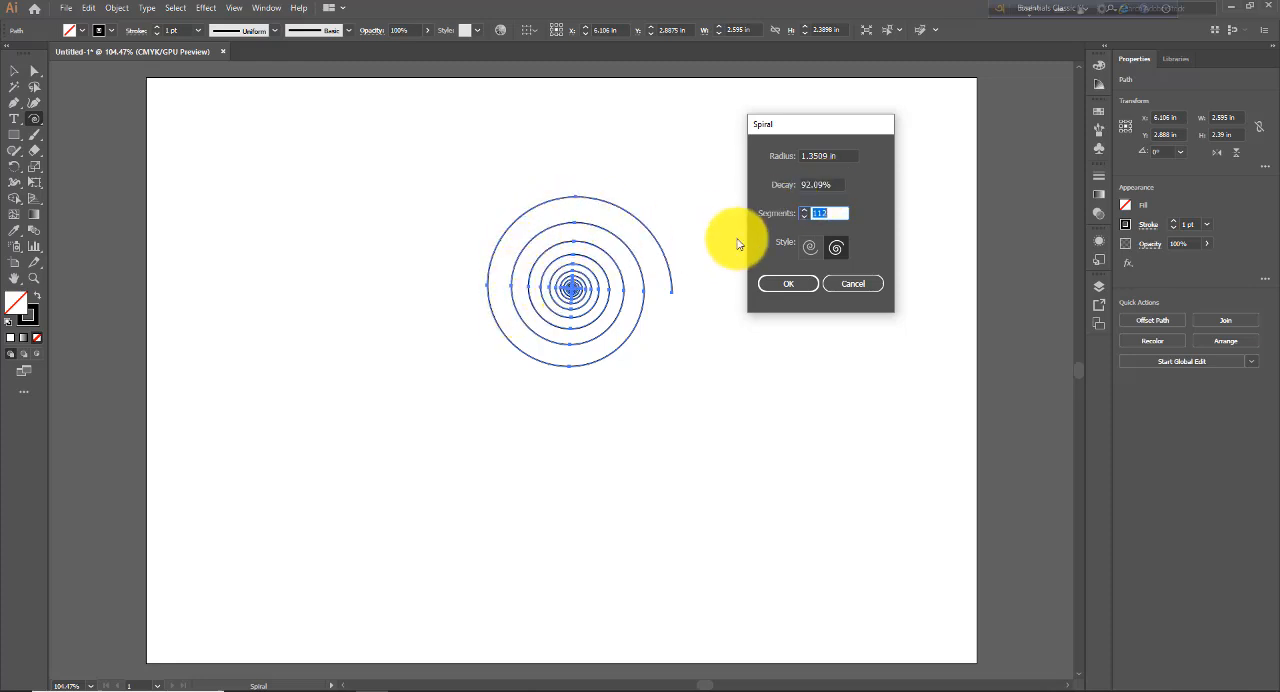
left_click(782, 287)
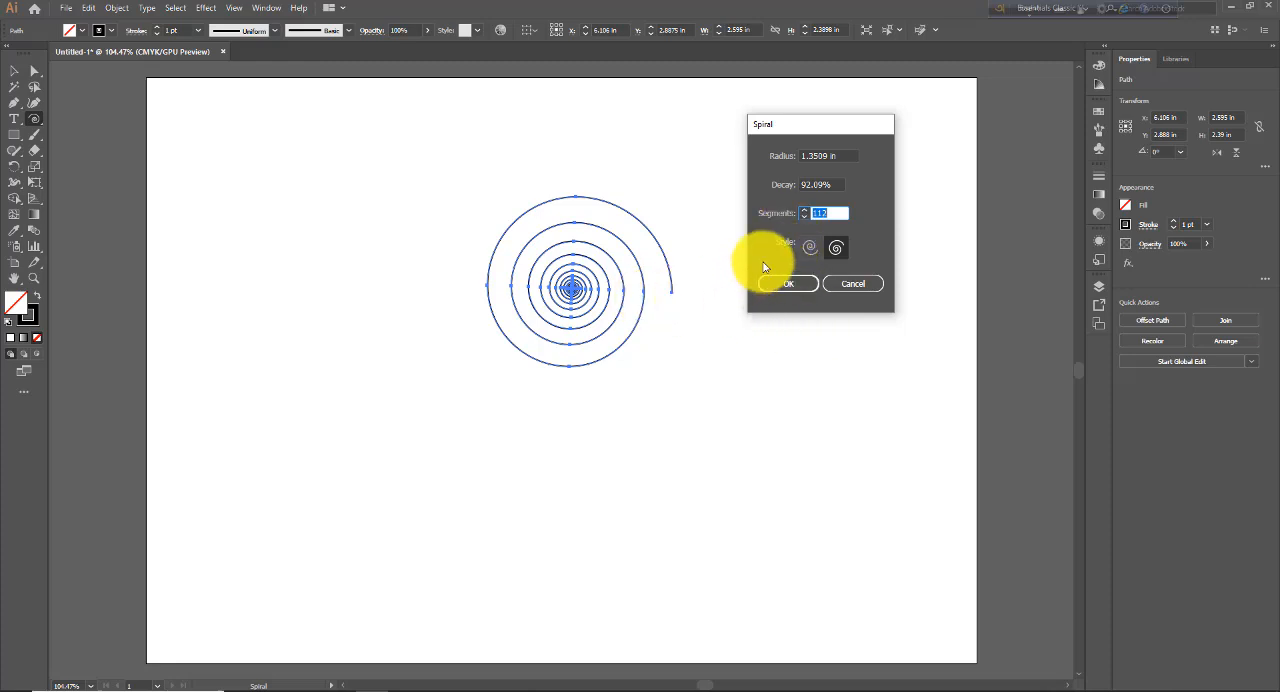
left_click(840, 287)
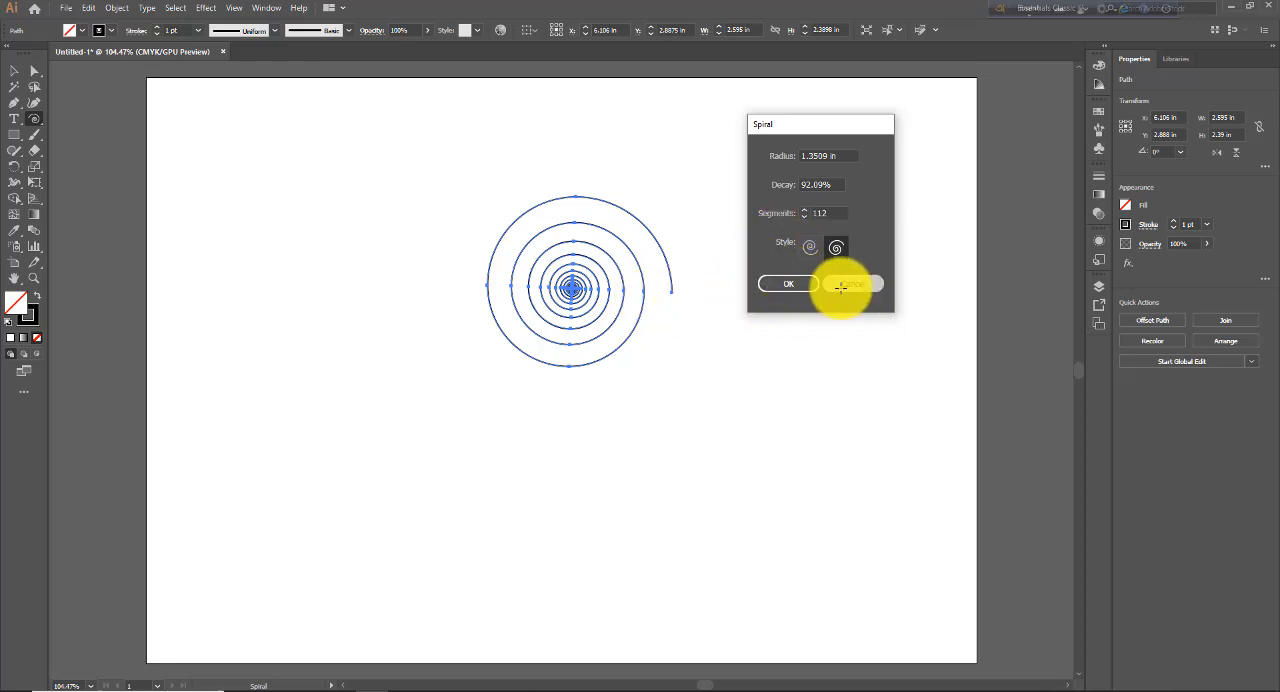
left_click(14, 70)
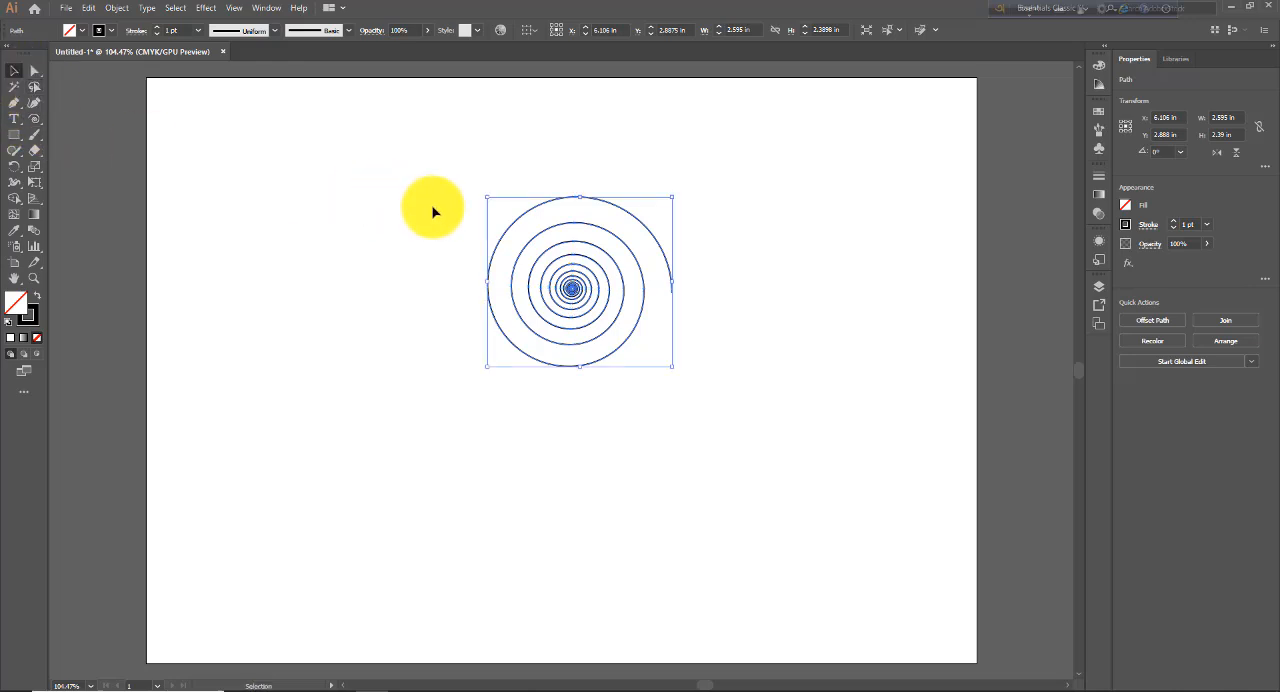
key("Delete")
- Create a spiral with a 1 in radius, 80% decay, 10 segments and the first winding style
left_click(34, 119)
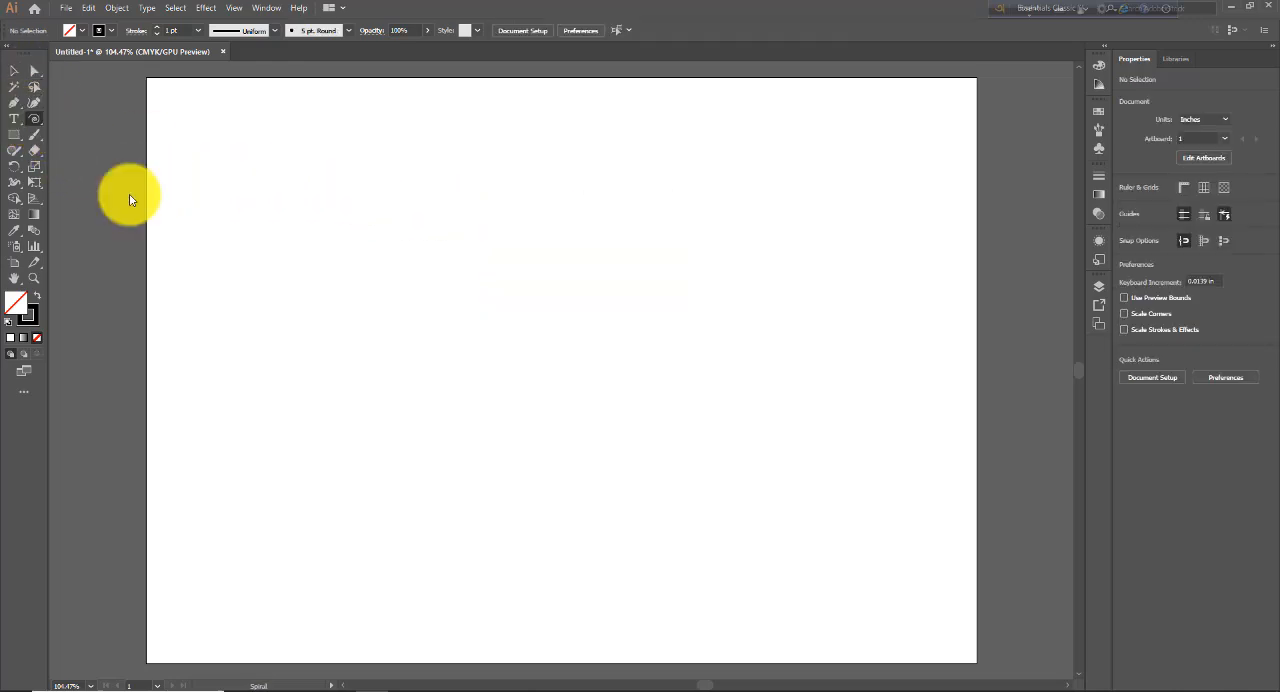
left_click(485, 350)
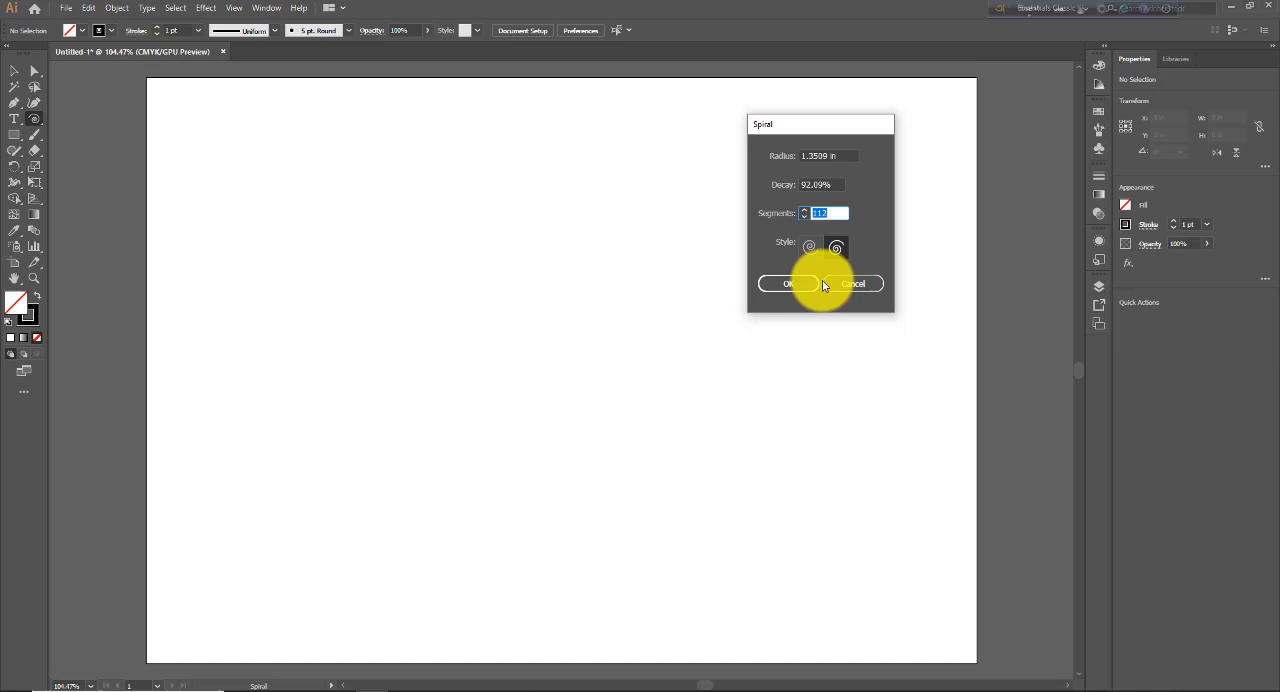
double_click(834, 156)
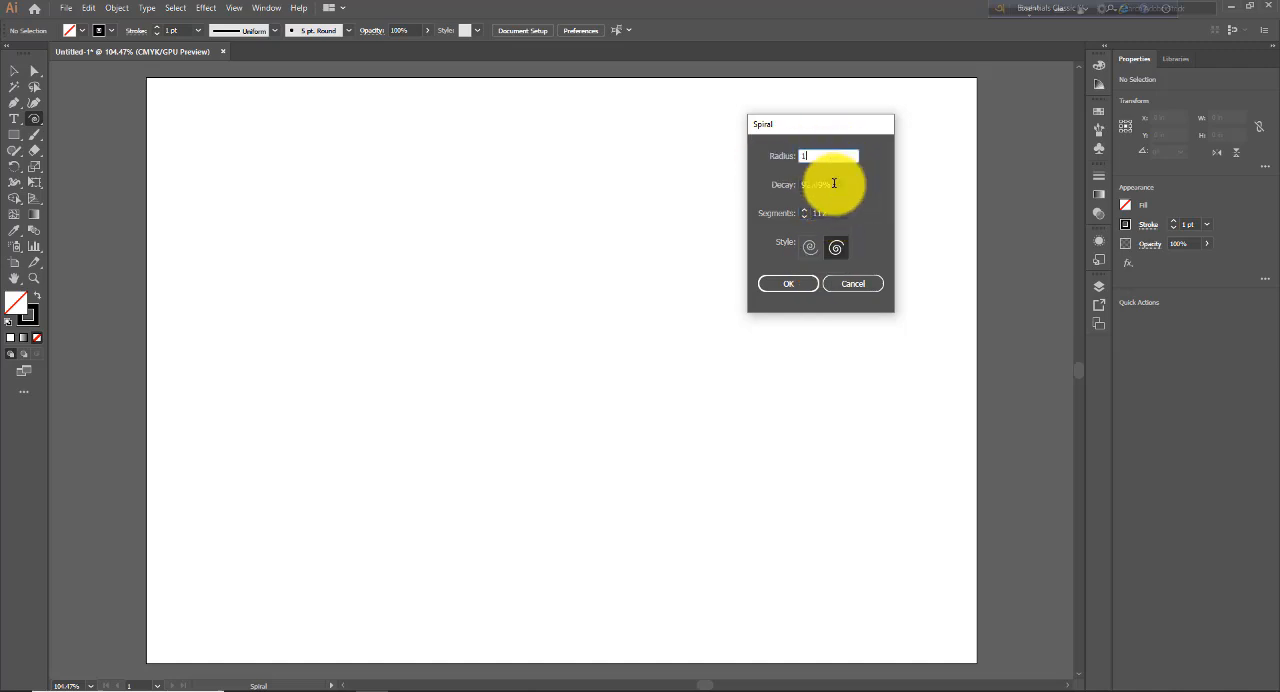
key("Tab")
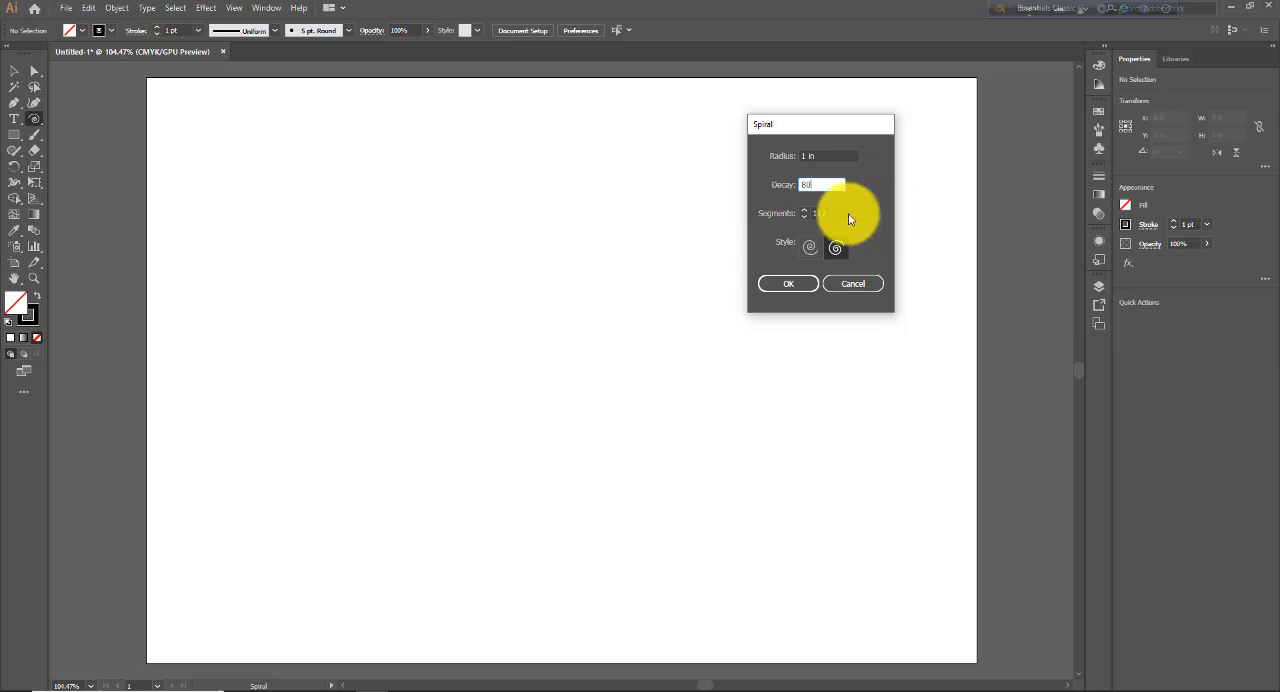
key("Tab")
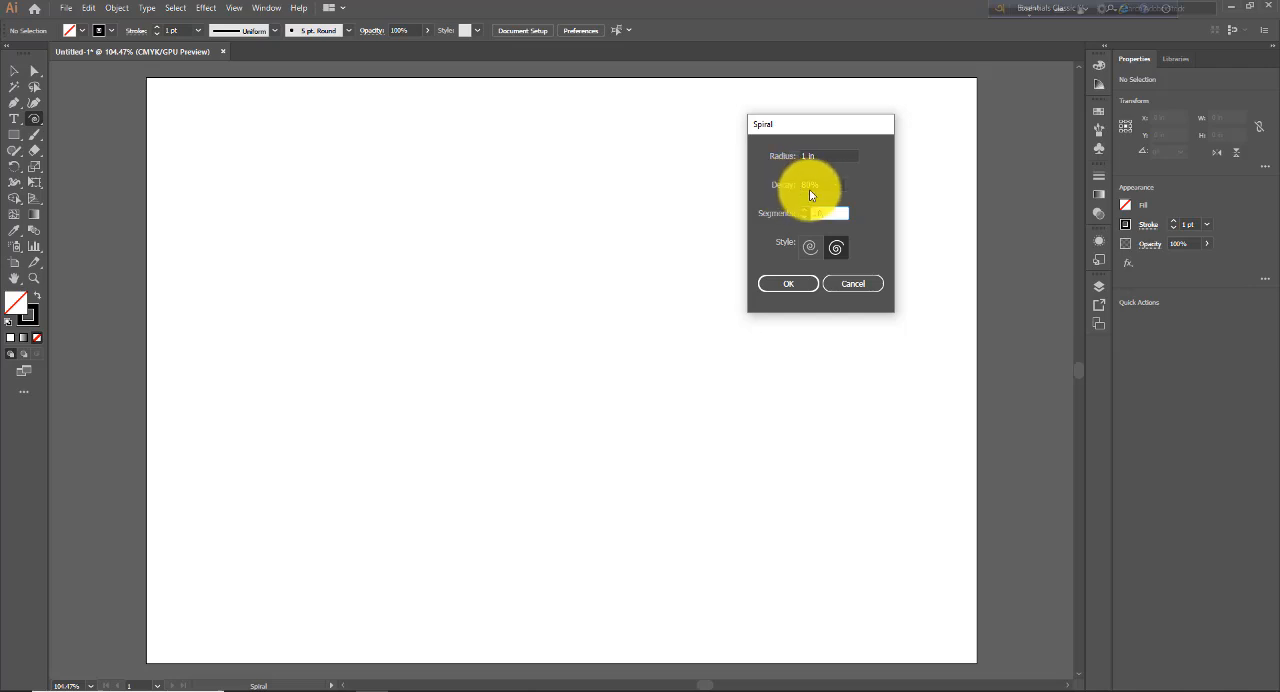
left_click(836, 249)
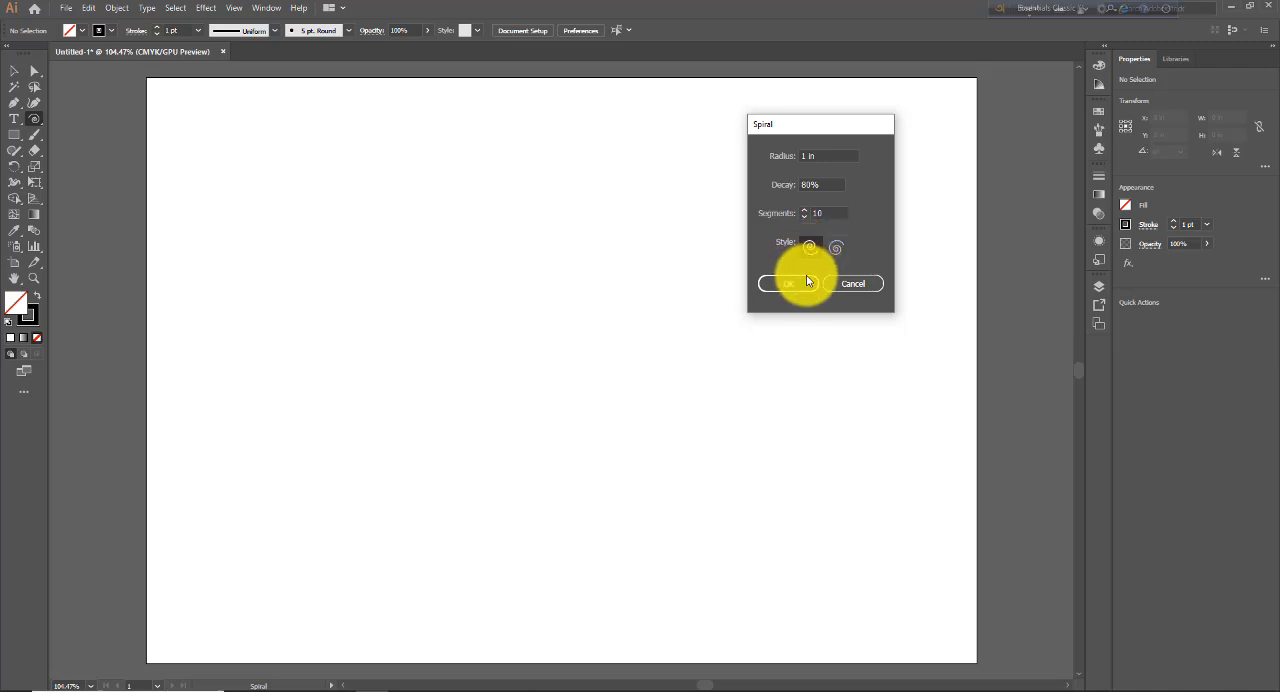
left_click(789, 284)
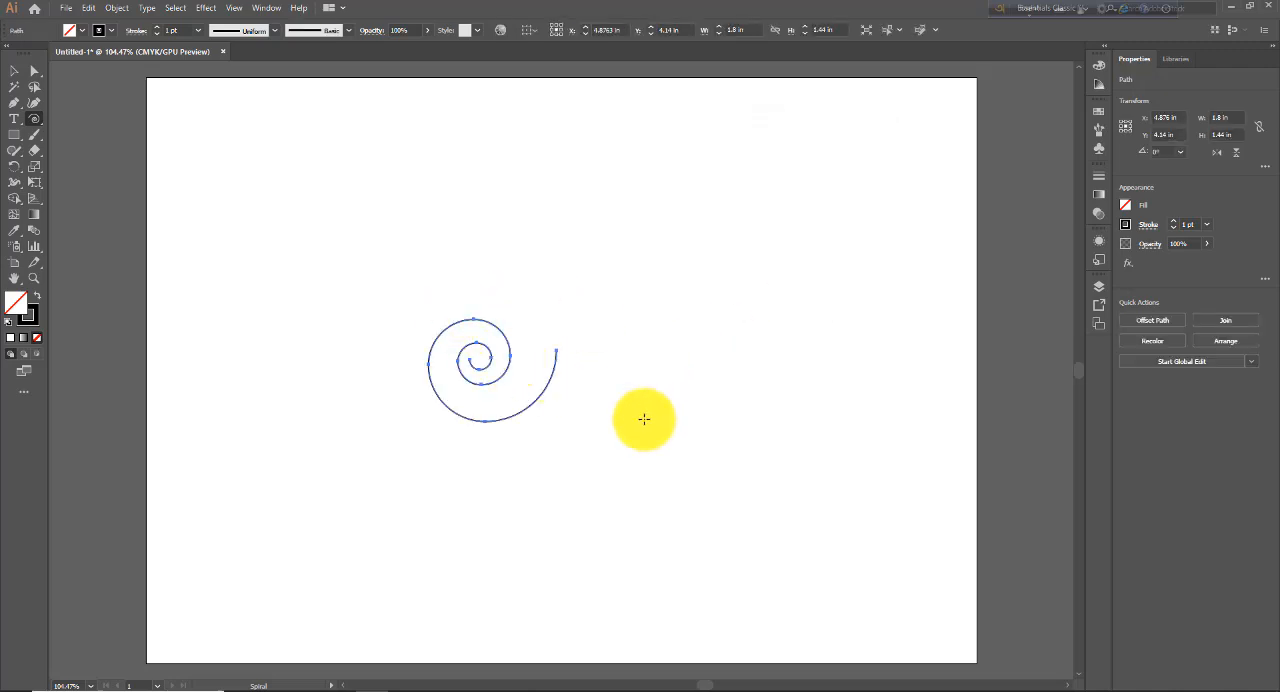
- Review the radius, decay and segment values in the Spiral options against the drawn spiral without creating another one
key("ctrl+plus")
key("ctrl+plus")
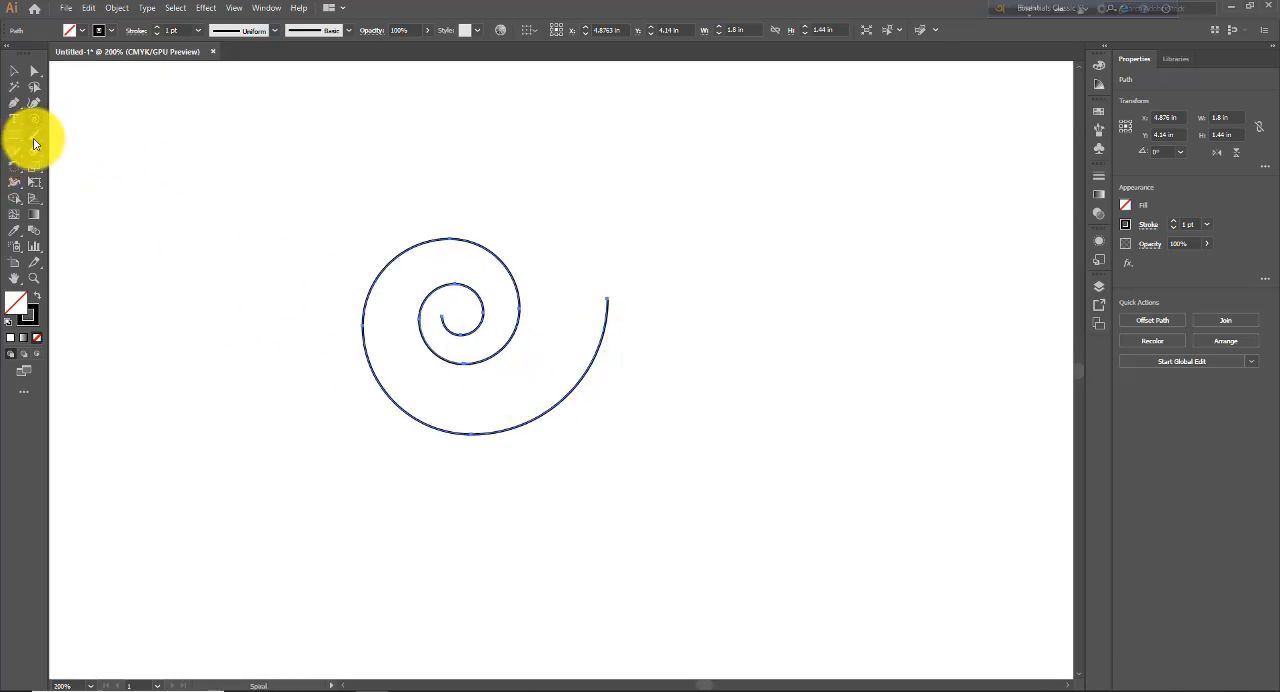
left_click(801, 269)
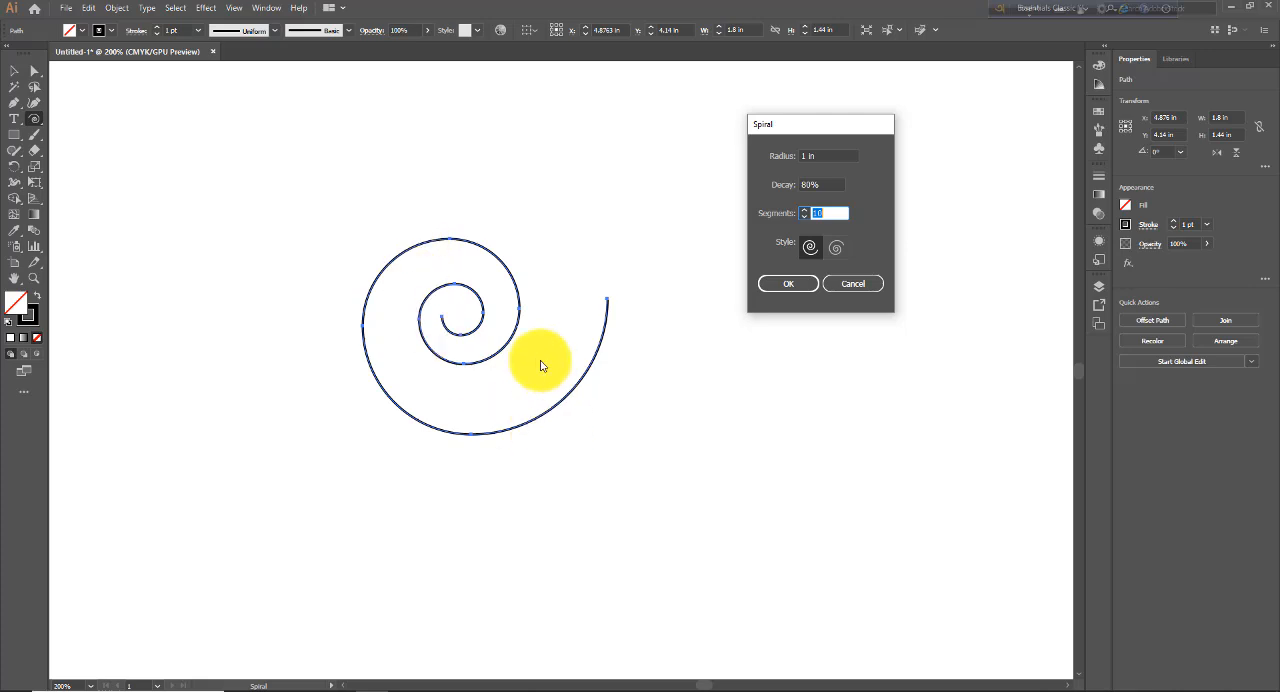
left_click(856, 287)
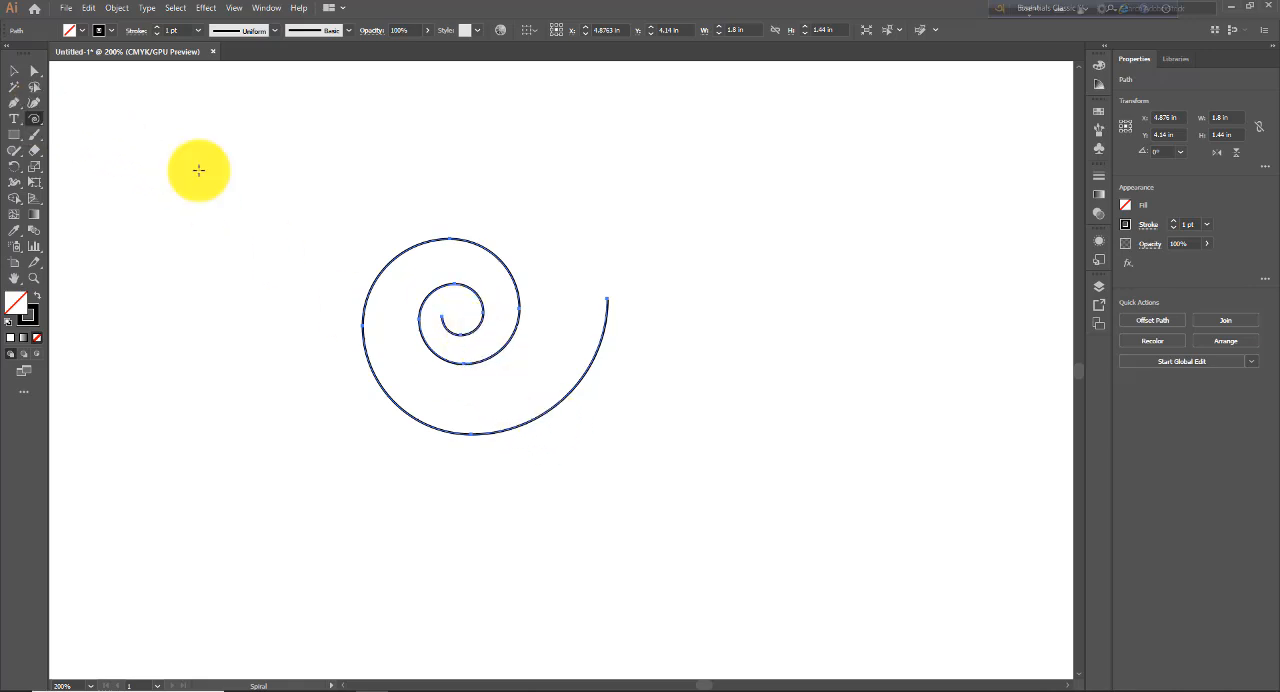
left_click(820, 250)
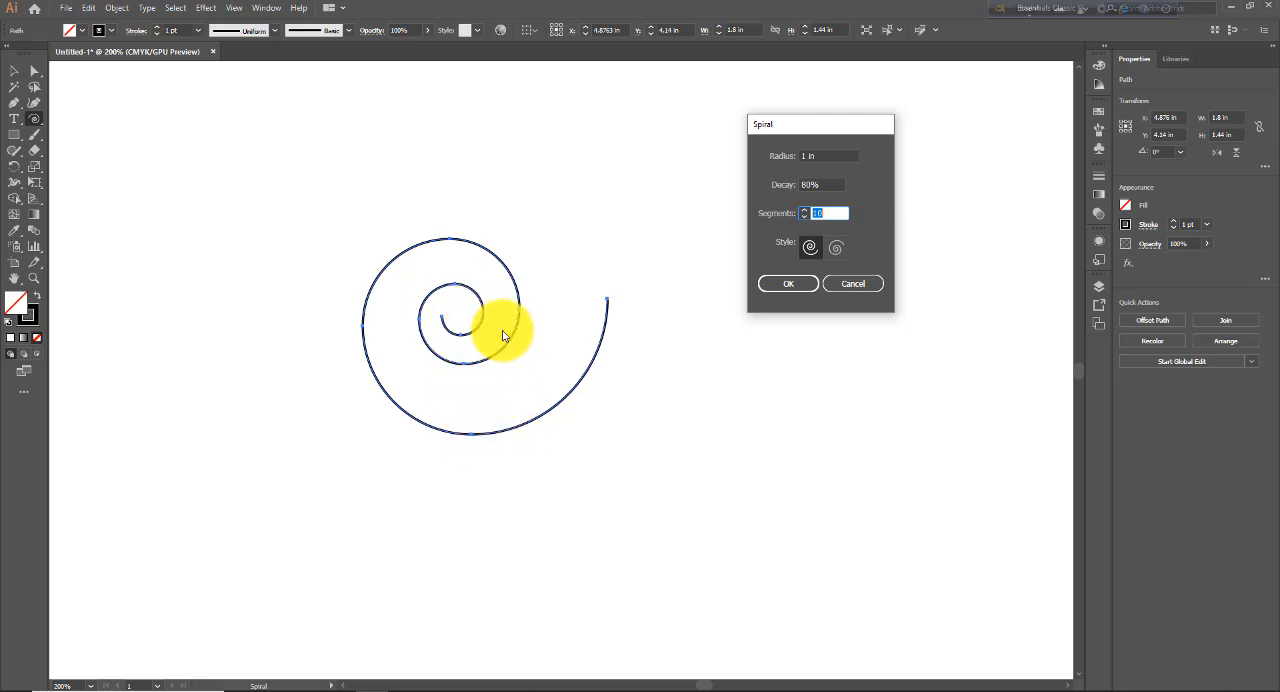
left_click(858, 284)
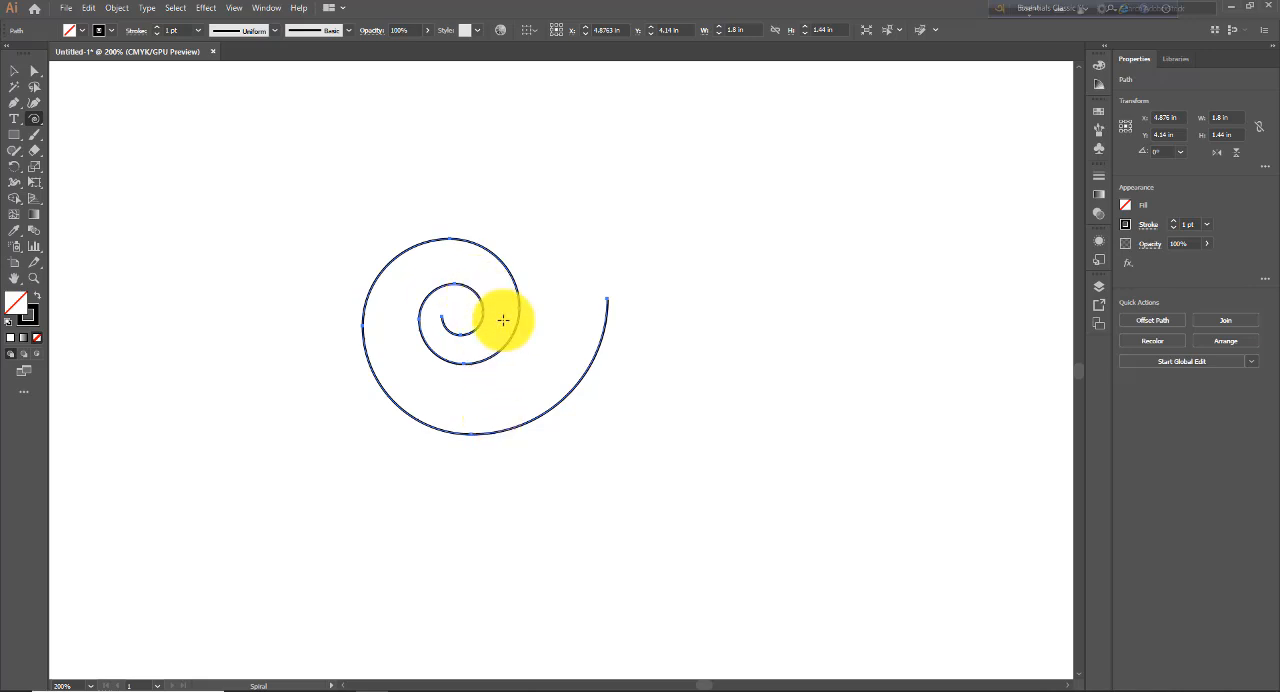
- Create a 2 × 2 in circle with the Ellipse tool and move it to match the spiral's outermost curve
left_click(21, 144)
left_click(73, 168)
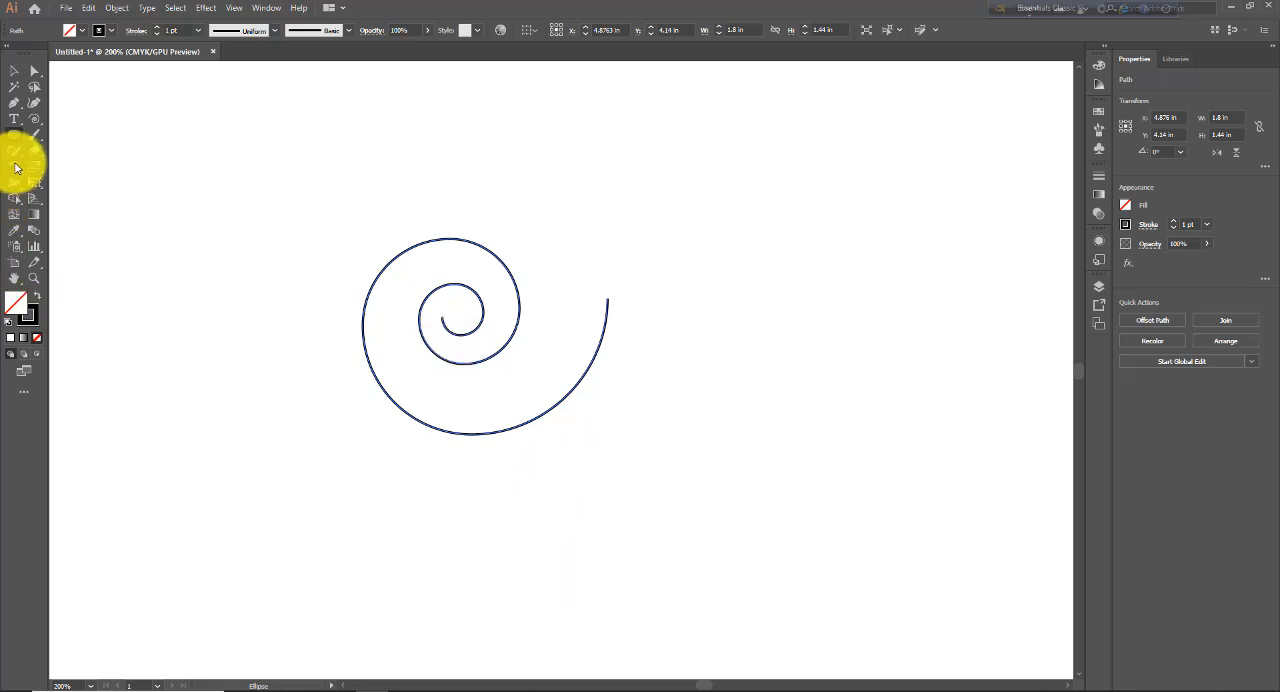
left_click(272, 395)
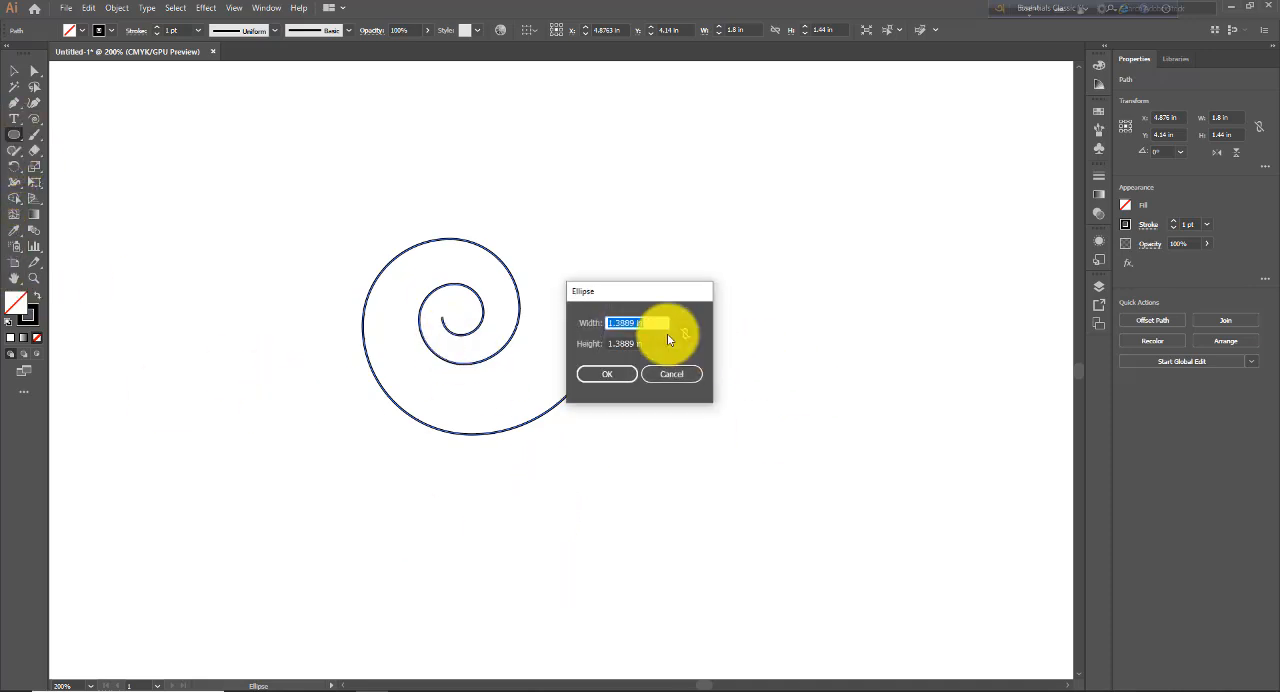
left_click_drag(646, 294, 806, 243)
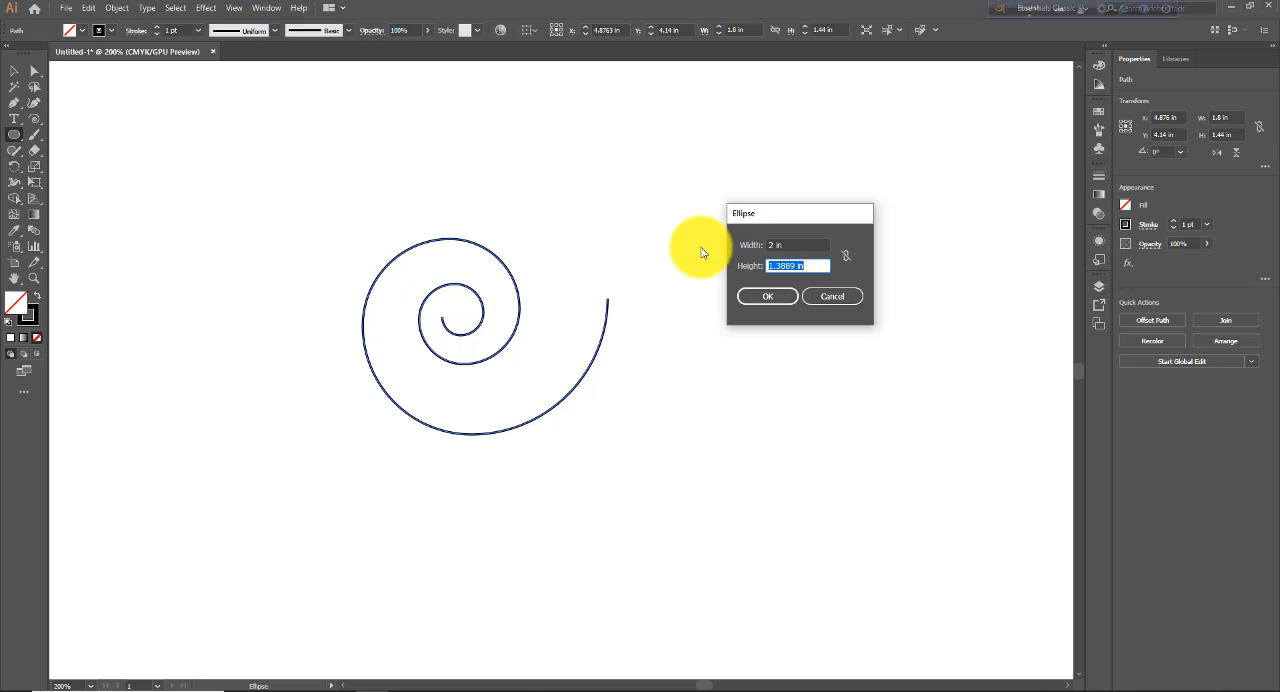
left_click(767, 297)
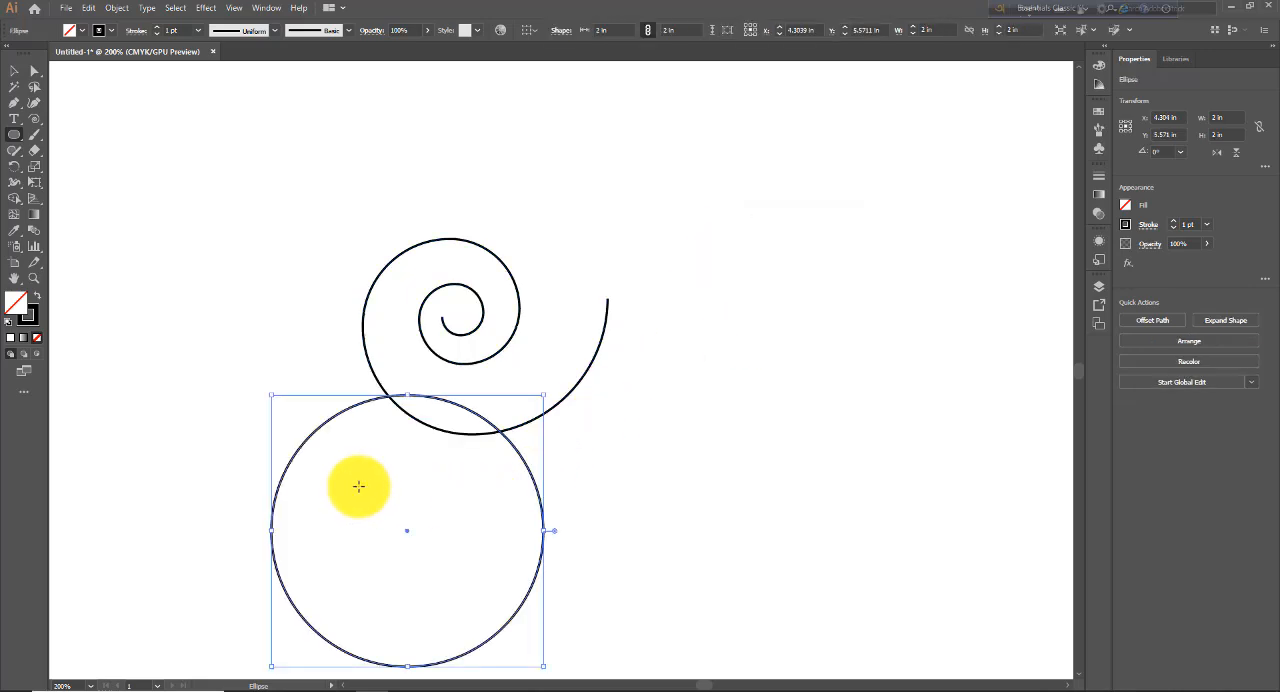
left_click(14, 70)
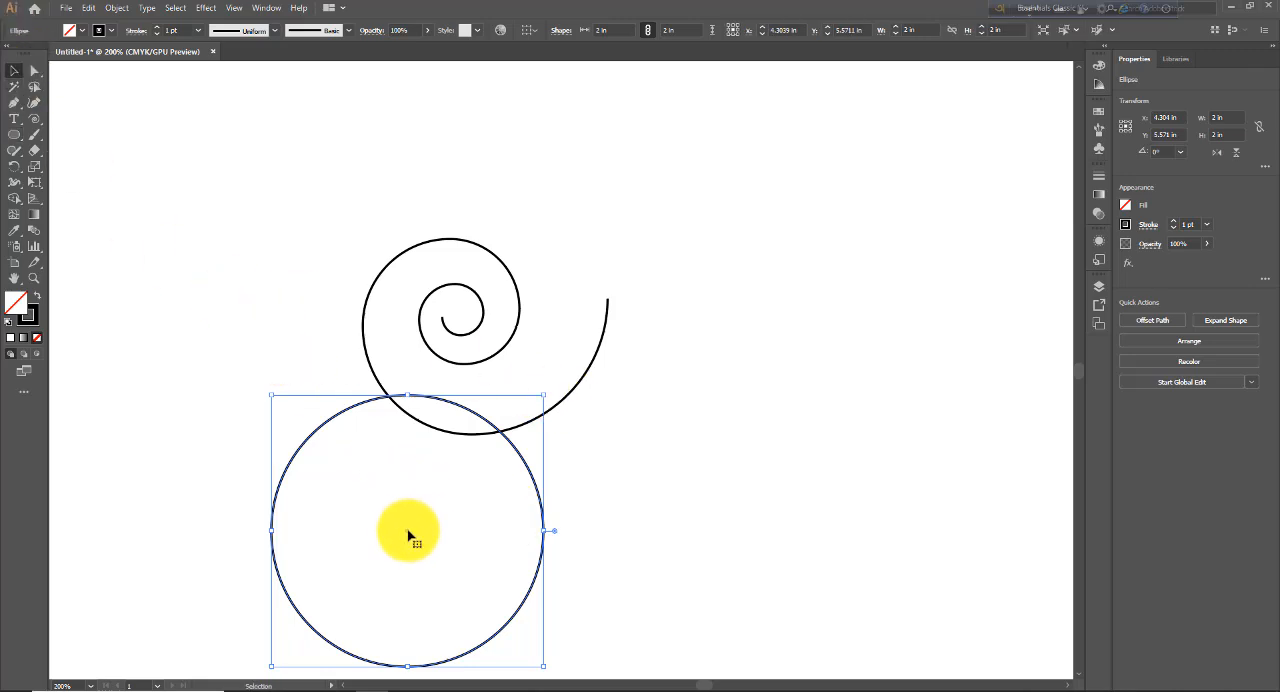
left_click_drag(408, 537, 475, 303)
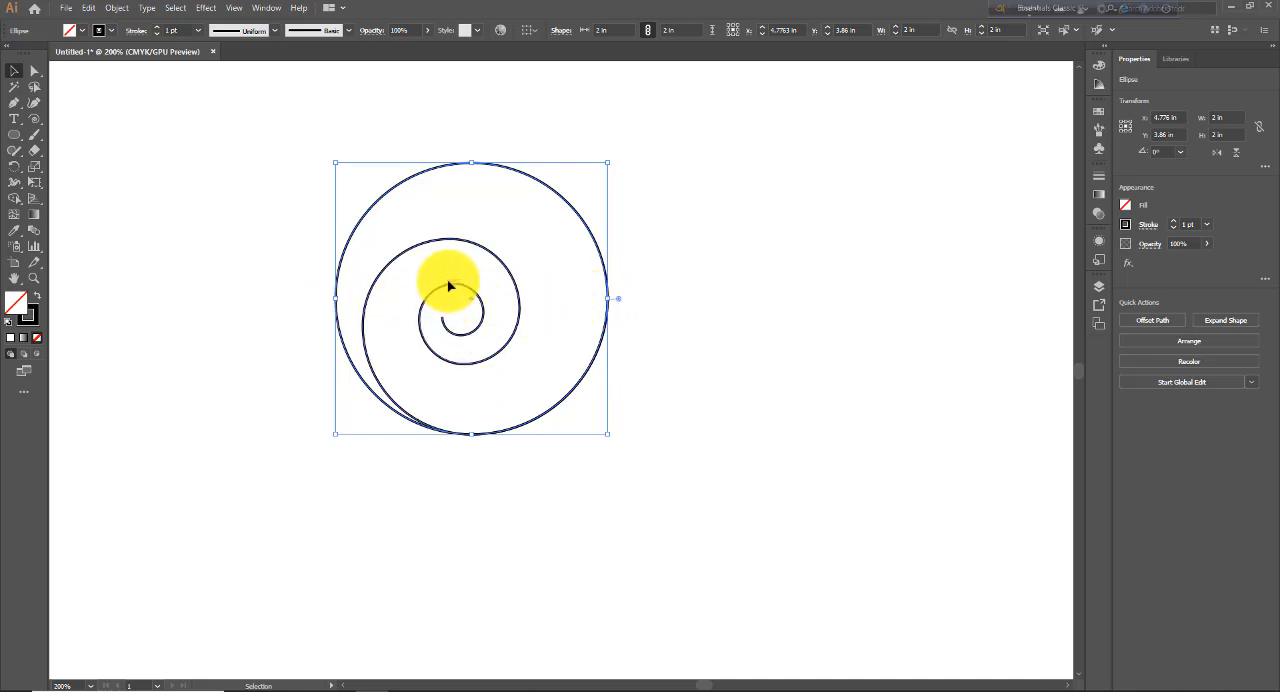
- Select the spiral and compare its Spiral radius setting with the surrounding circle, without creating a new spiral
left_click(506, 269)
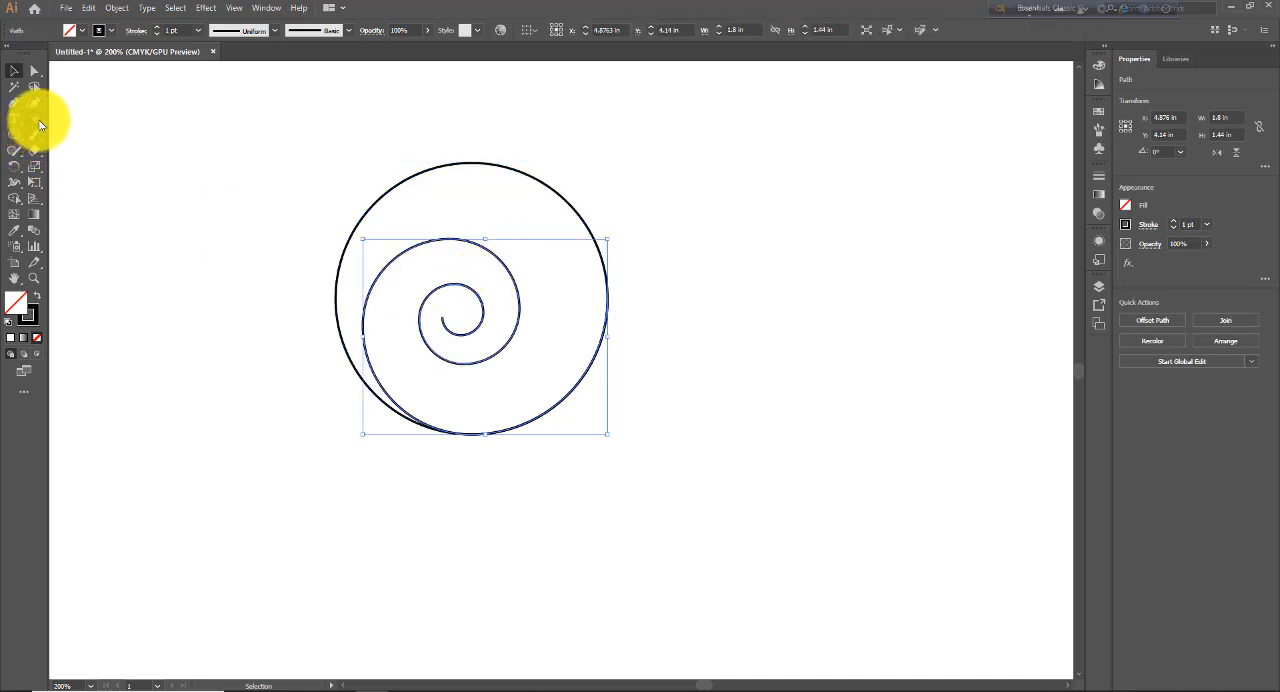
left_click(39, 122)
left_click(800, 226)
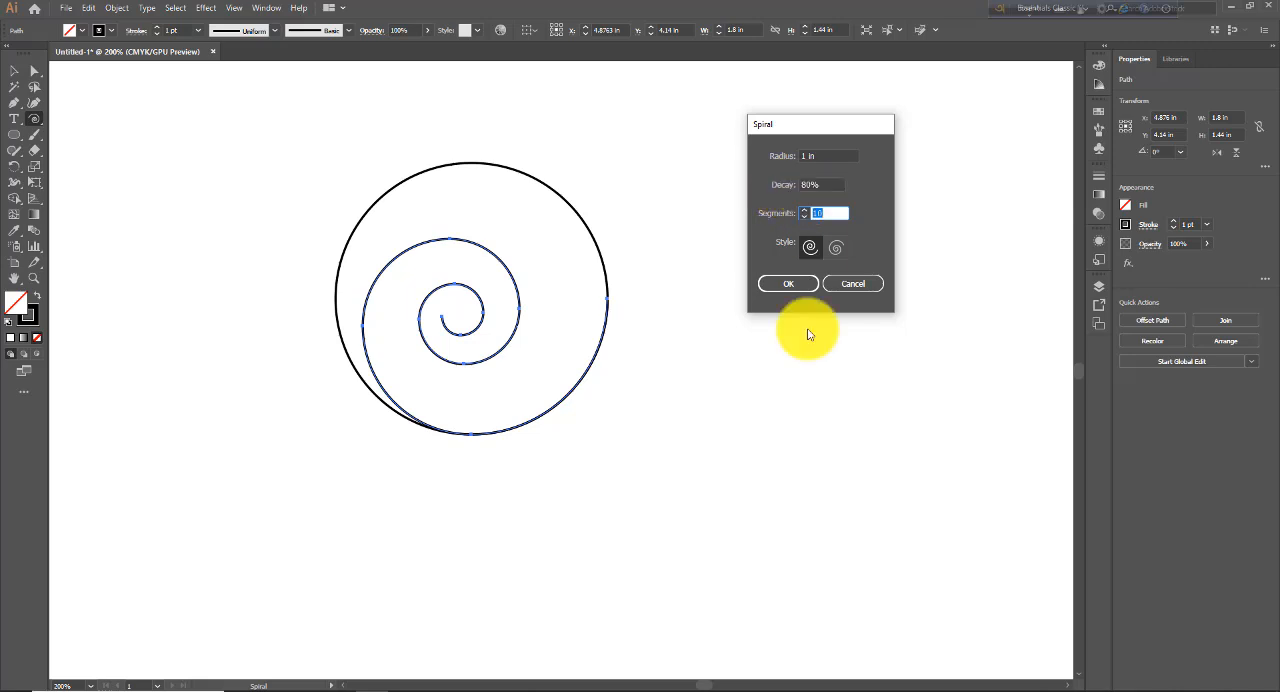
left_click(852, 284)
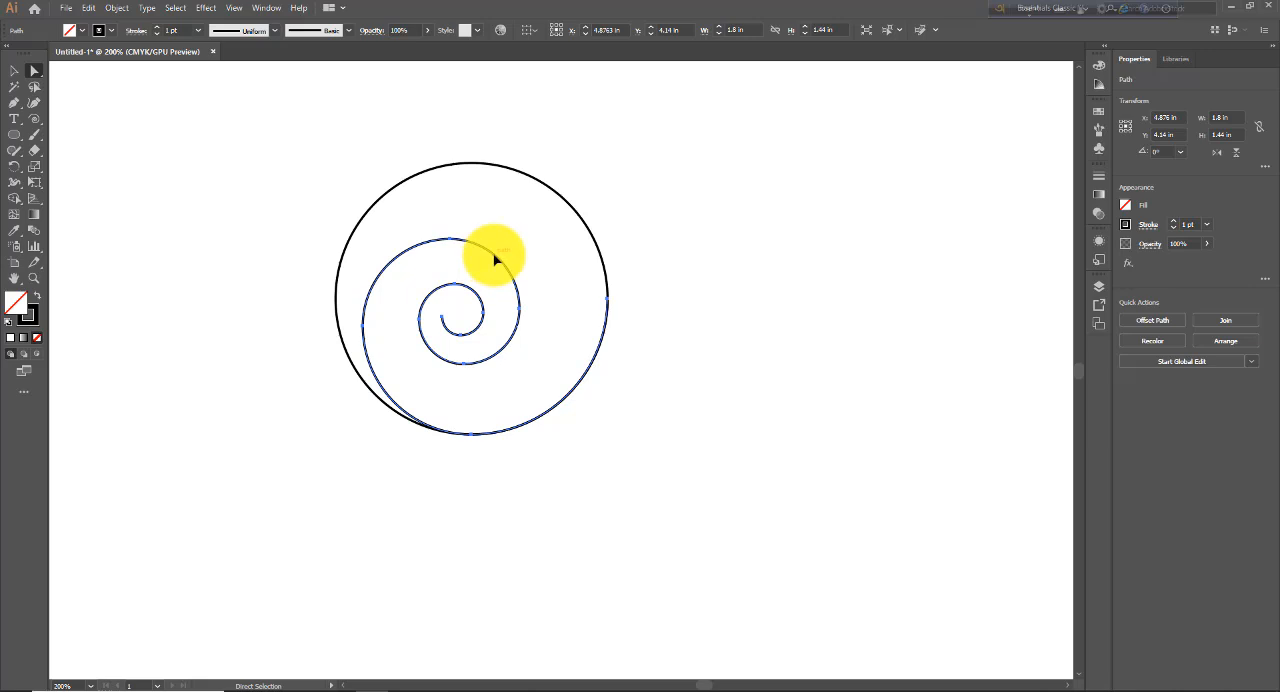
- Reselect the spiral with the Direct Selection tool and examine the segments between its anchor points
left_click(14, 71)
left_click(215, 231)
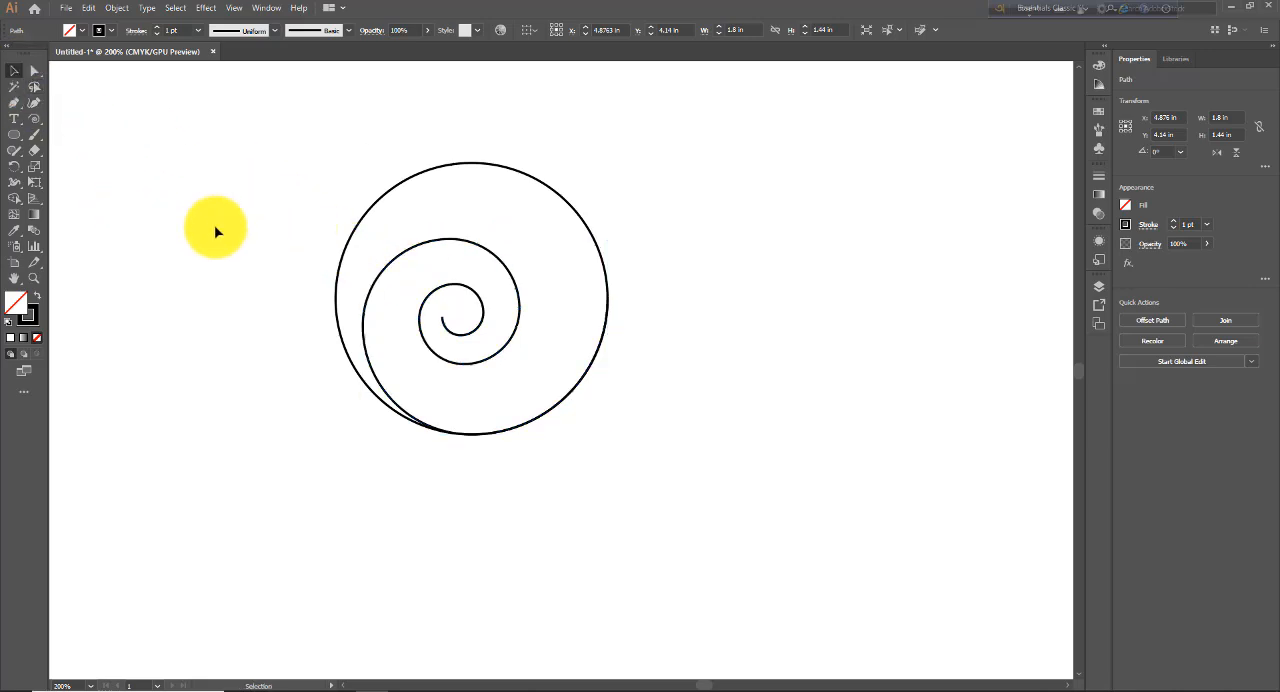
left_click(443, 241)
left_click(33, 71)
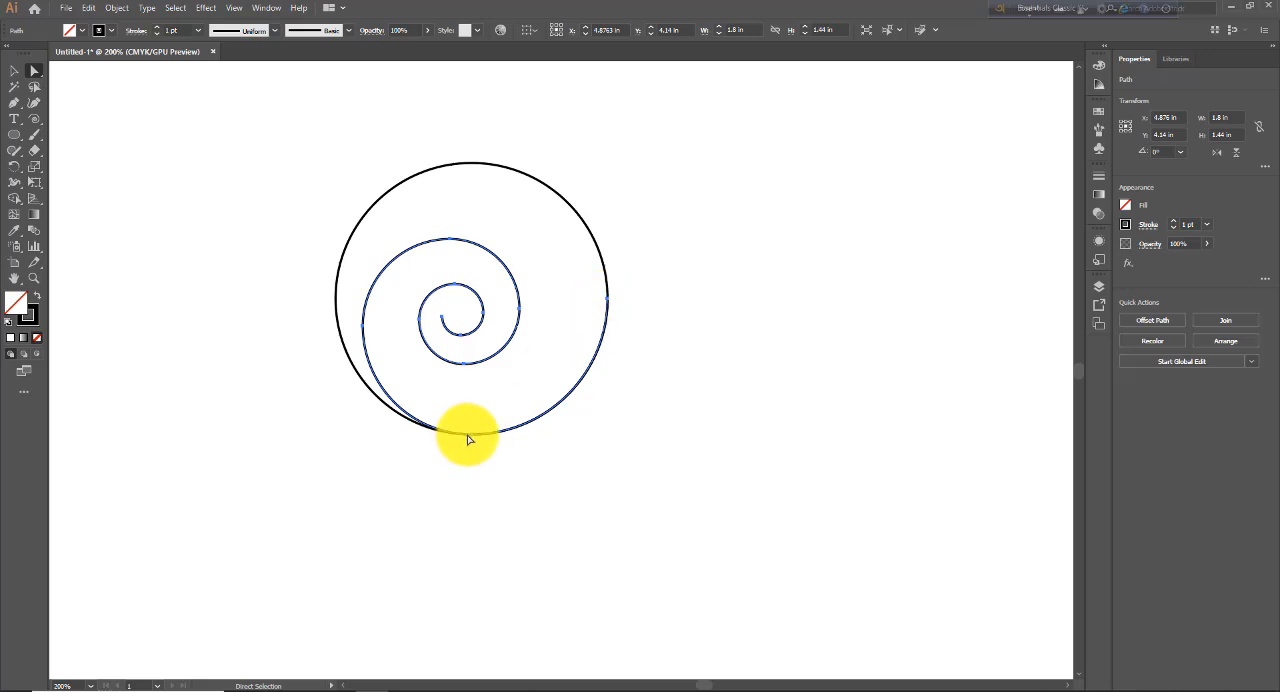
left_click_drag(454, 439, 362, 331)
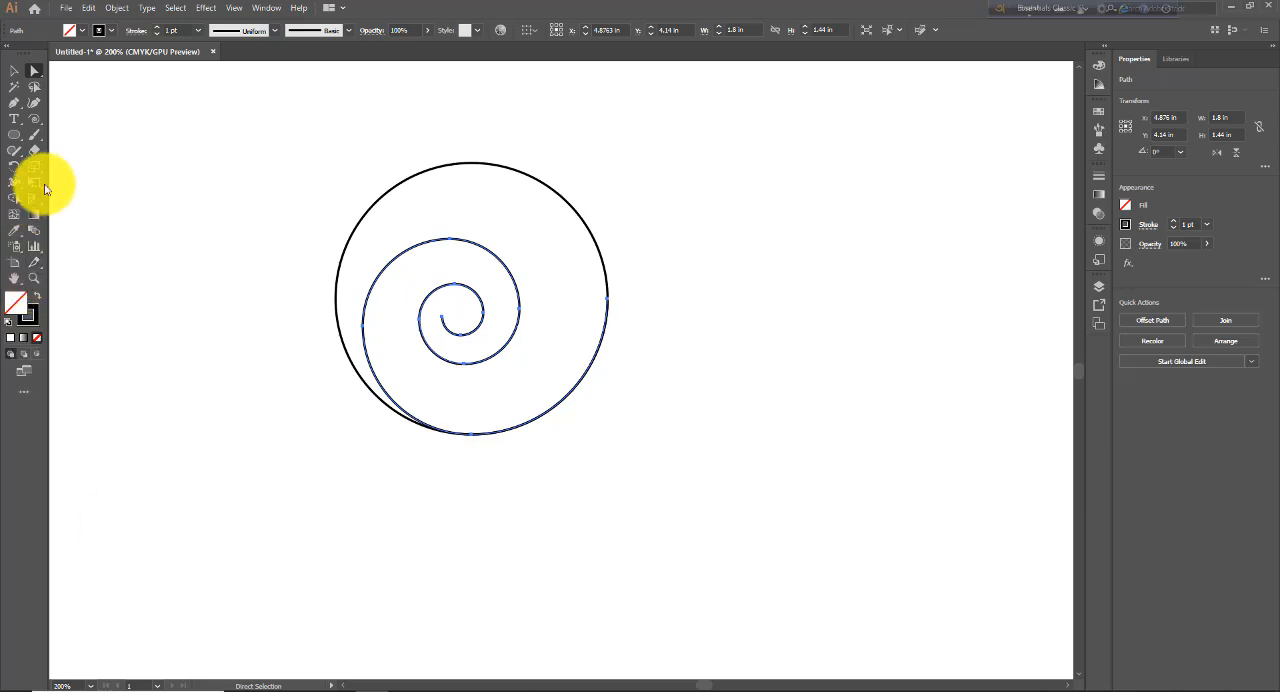
- Create a 1 × 1 in square with the Rectangle tool and fit it over the circle's lower-right quarter, around the spiral's outermost segment
left_click_drag(19, 143, 60, 132)
left_click(701, 491)
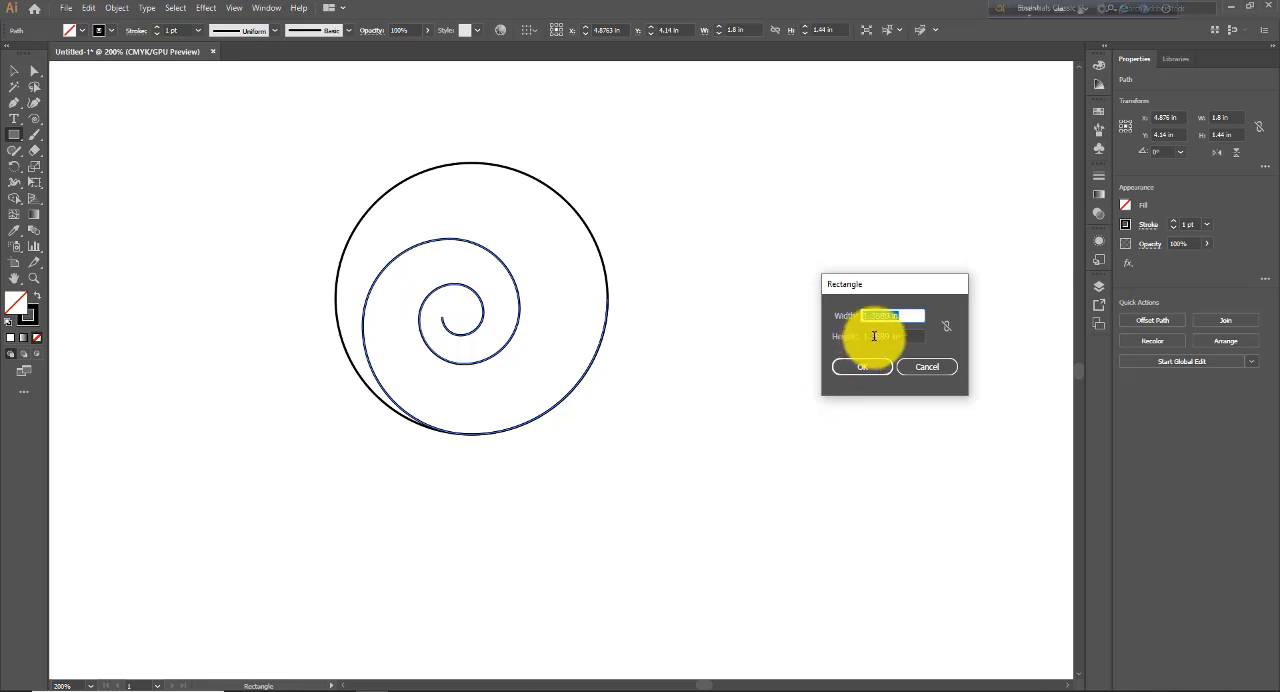
type("1")
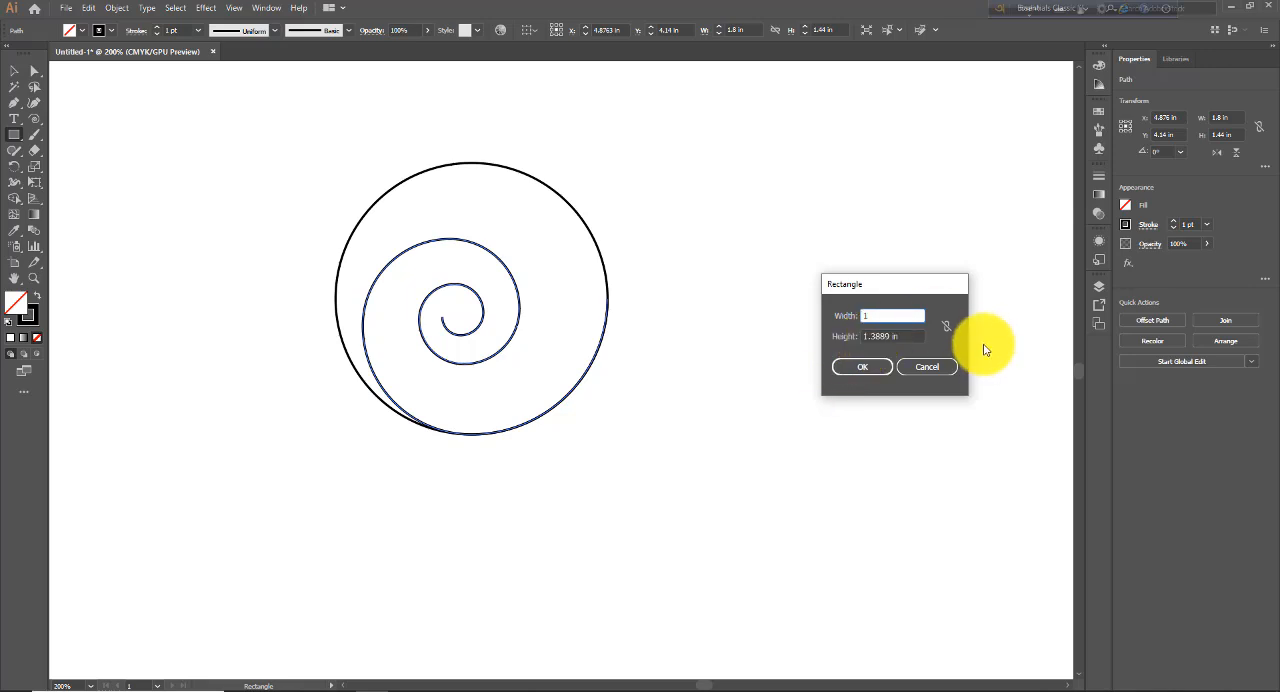
key("Tab")
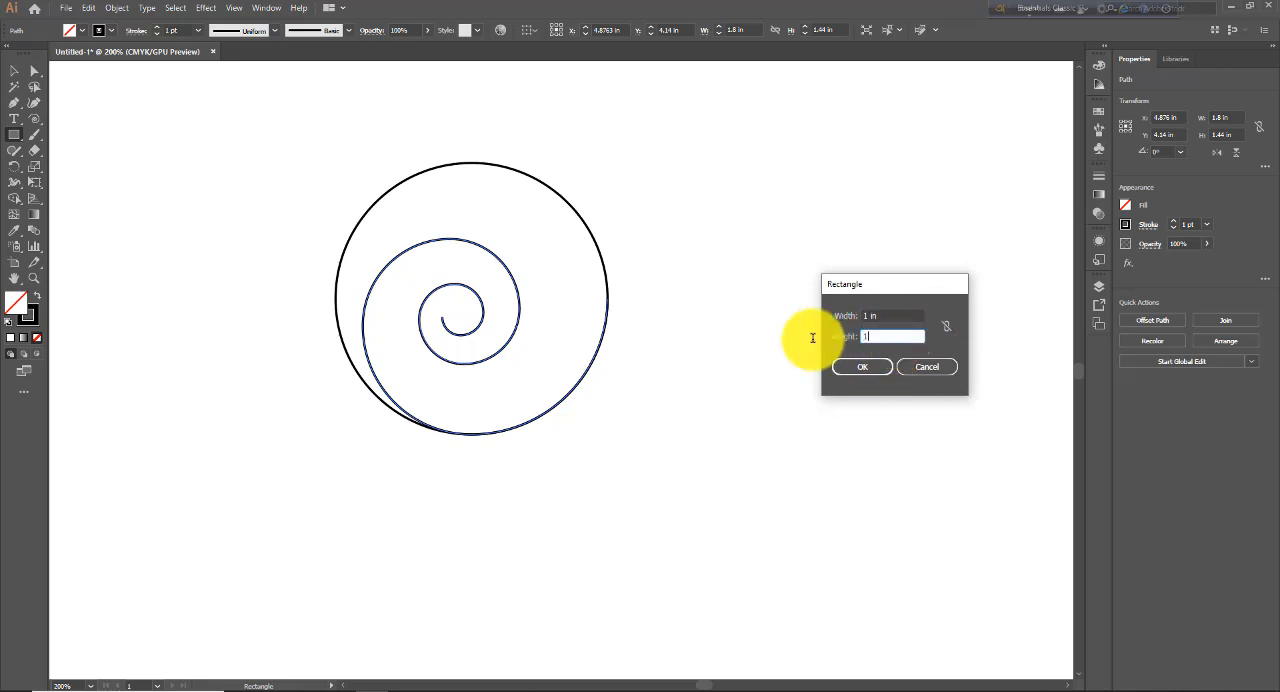
type("1")
key("Return")
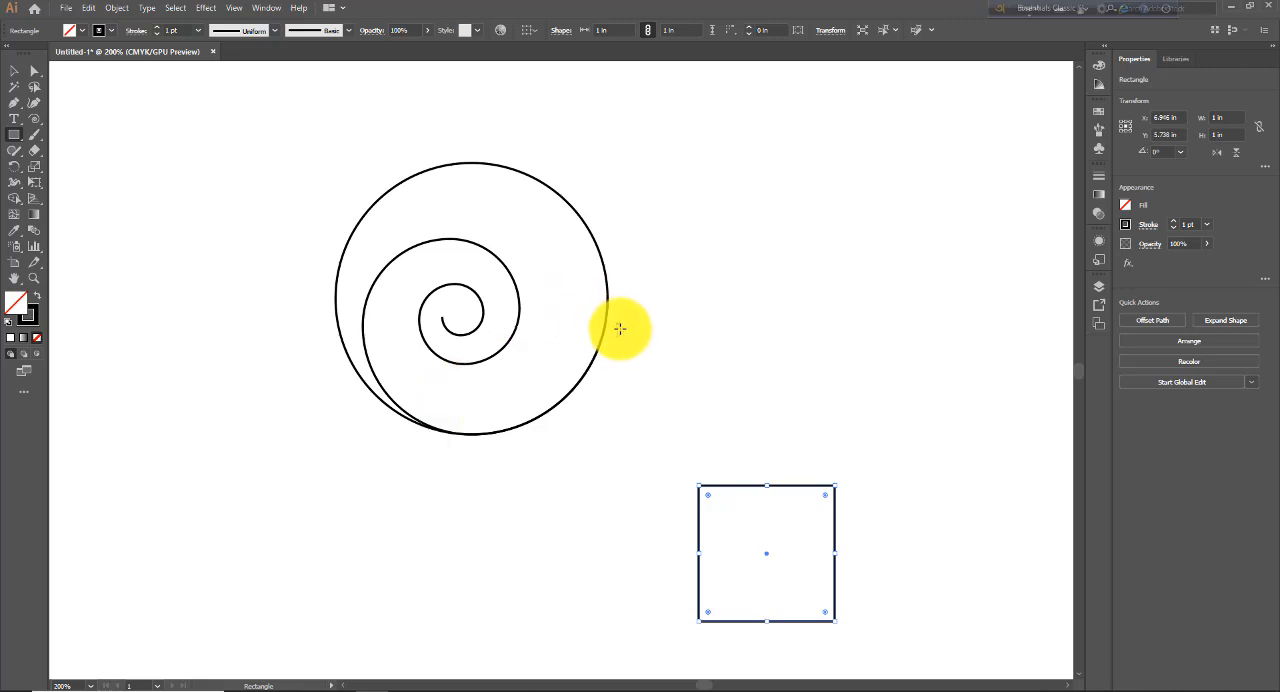
left_click(14, 70)
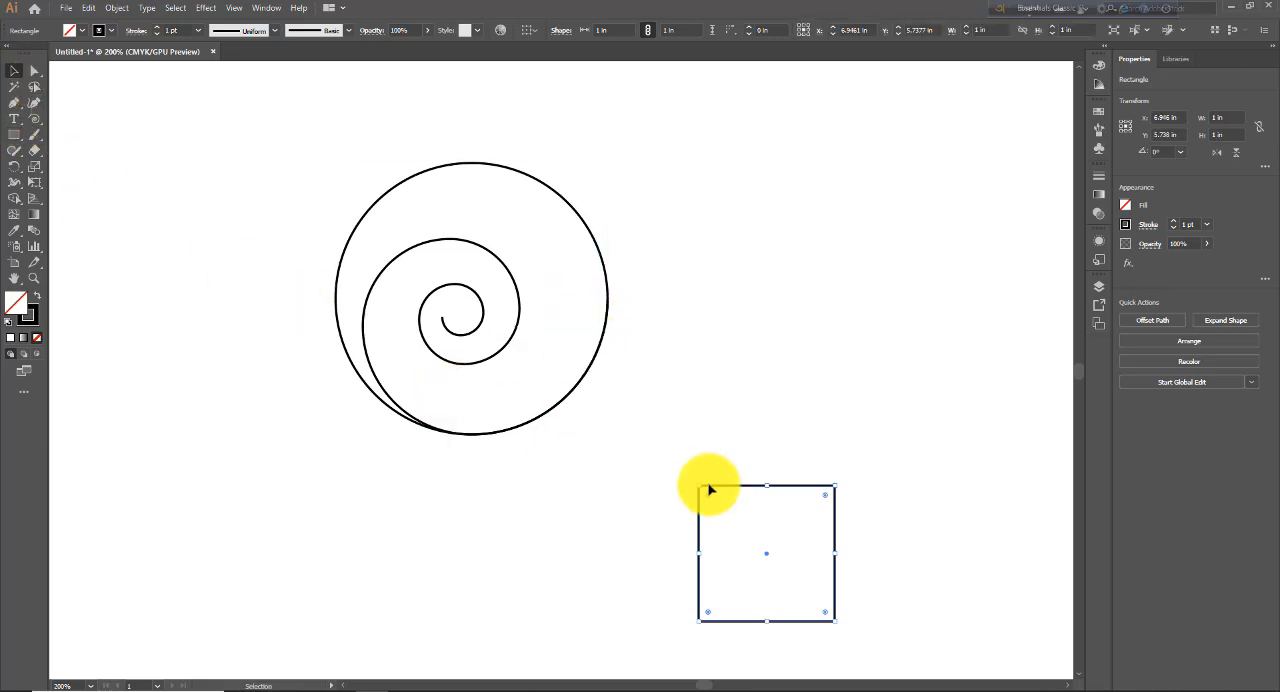
left_click_drag(779, 490, 565, 310)
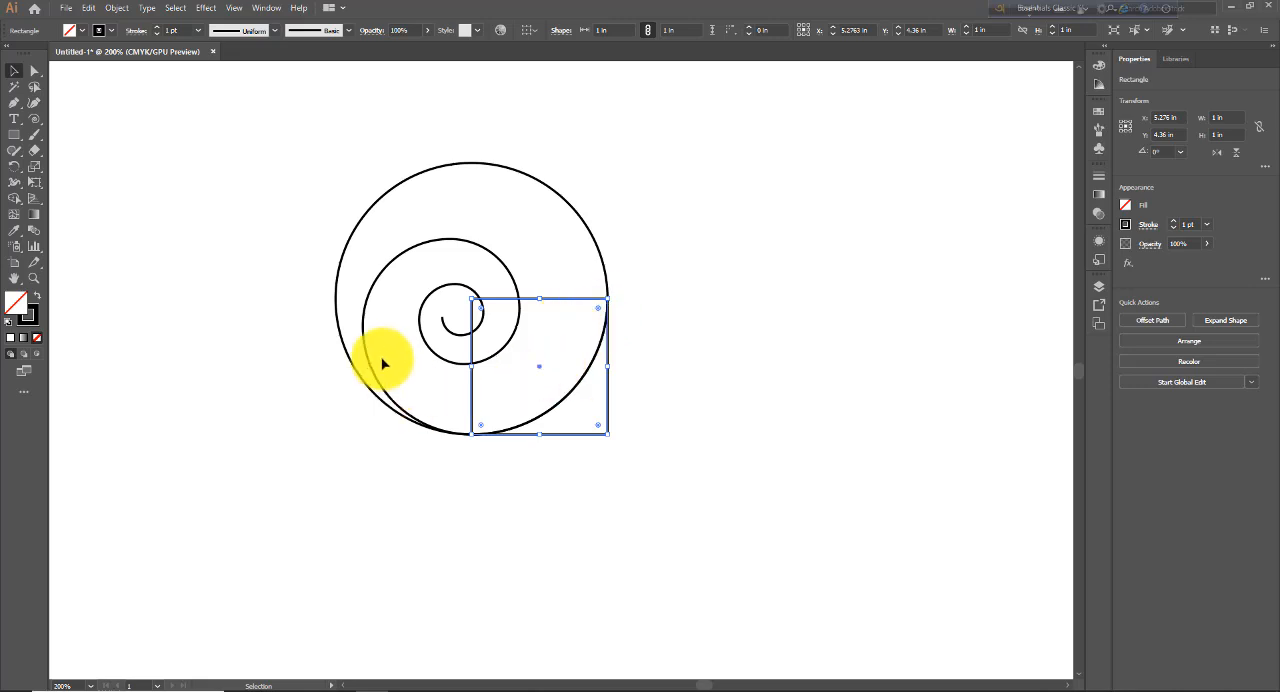
- Select the spiral and examine how its outermost segment and anchor points line up with the 1 in square
left_click(418, 254)
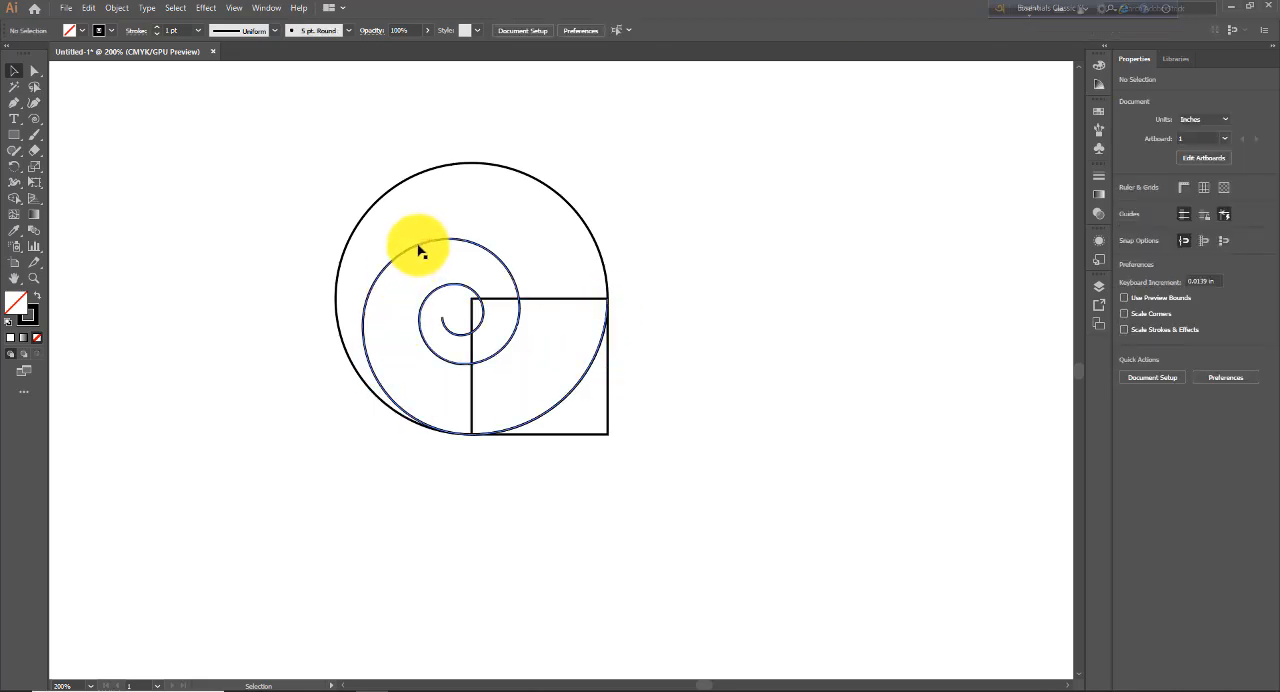
left_click(420, 247)
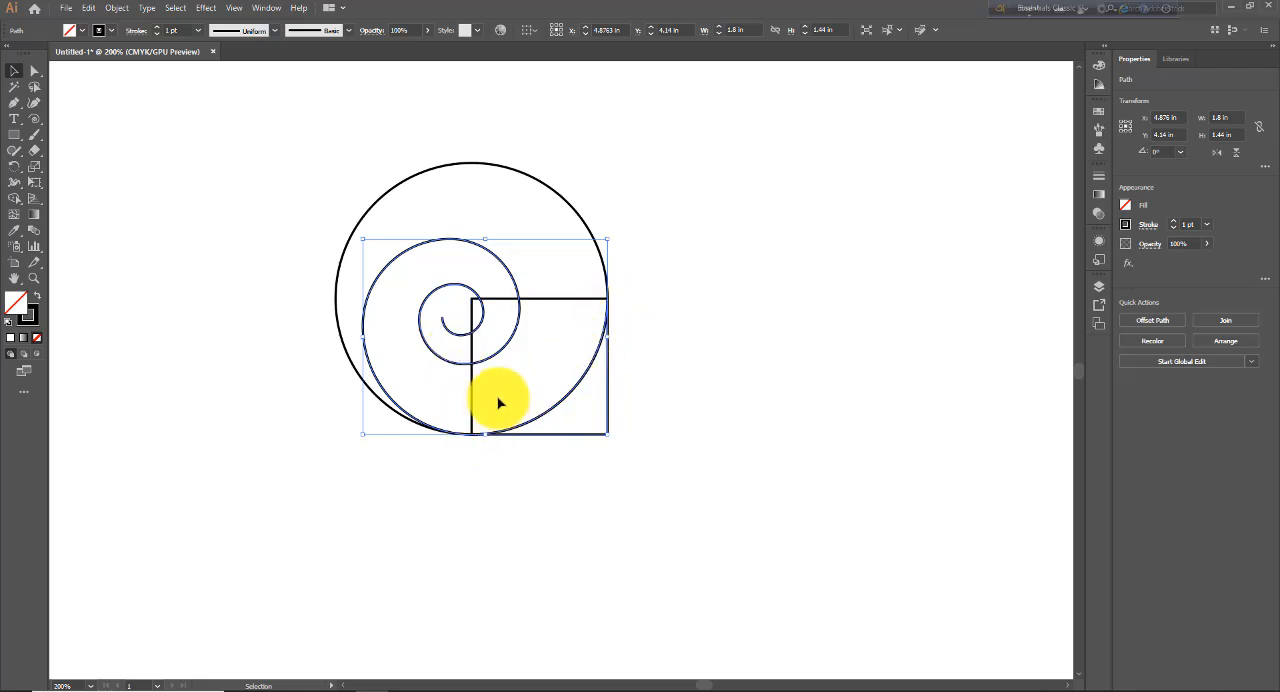
left_click(507, 464)
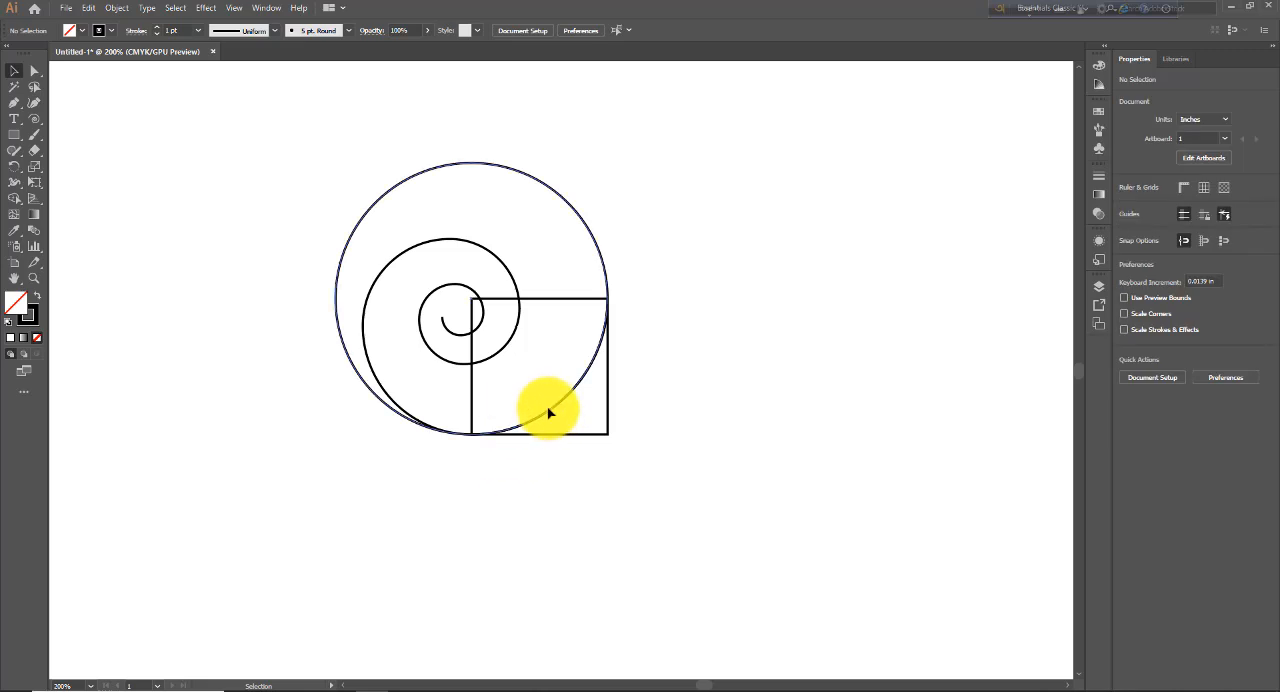
left_click(504, 362)
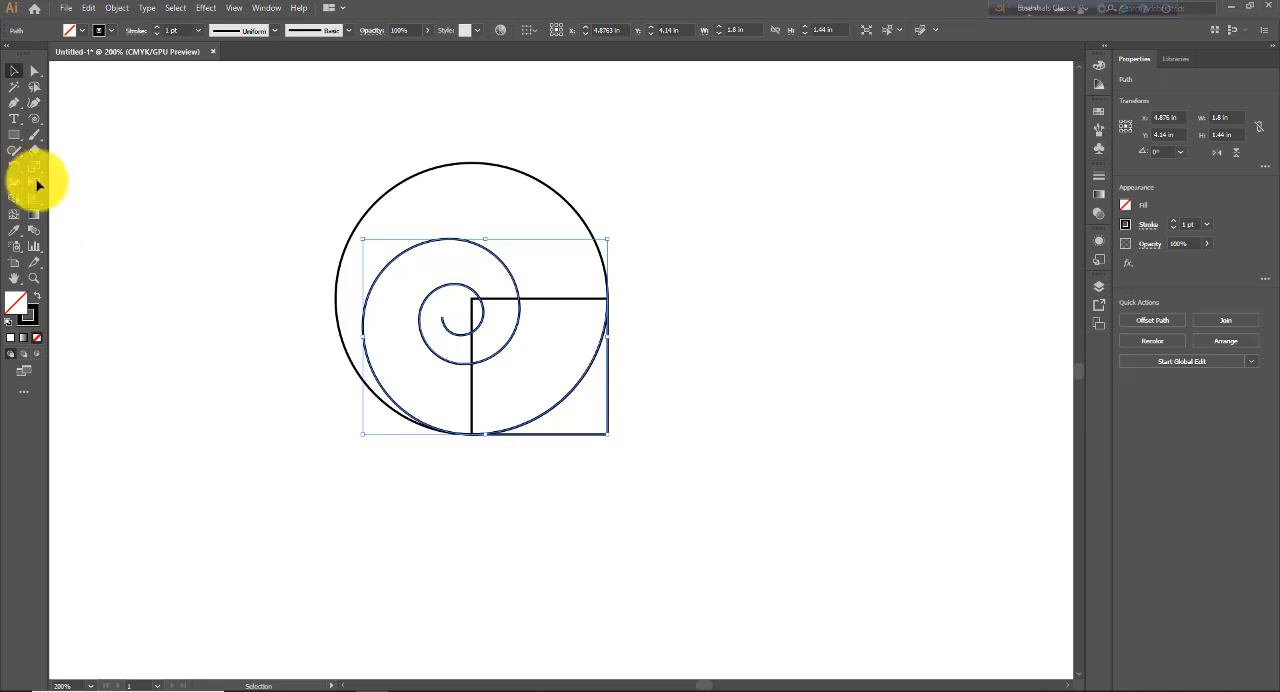
left_click(34, 71)
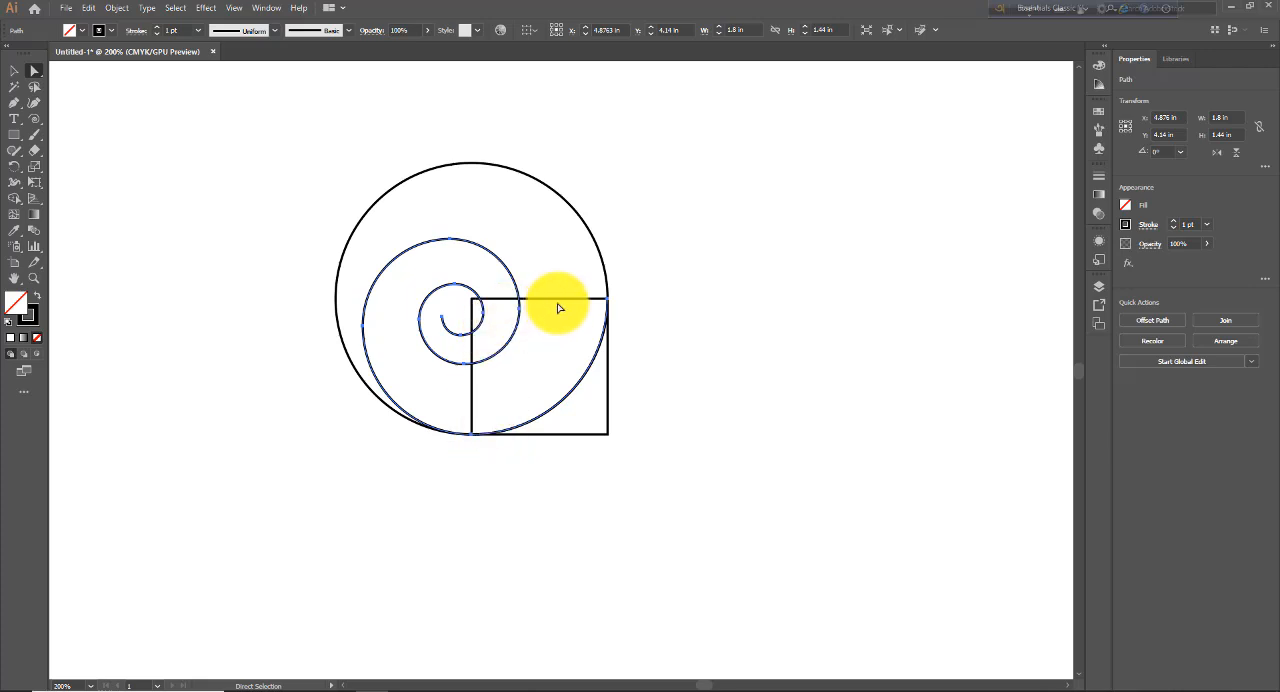
left_click(14, 70)
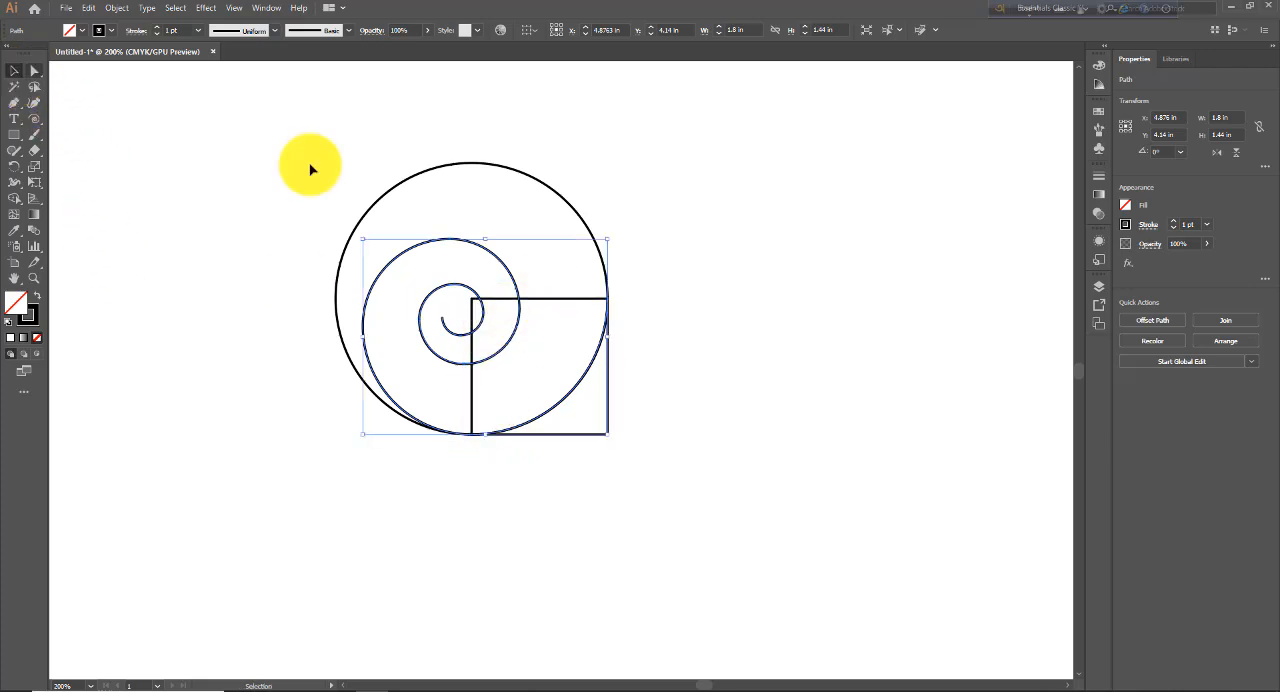
- Make a uniformly scaled 80% copy of the 1 in square and place it against the square's left side, over the spiral's second segment
left_click(580, 303)
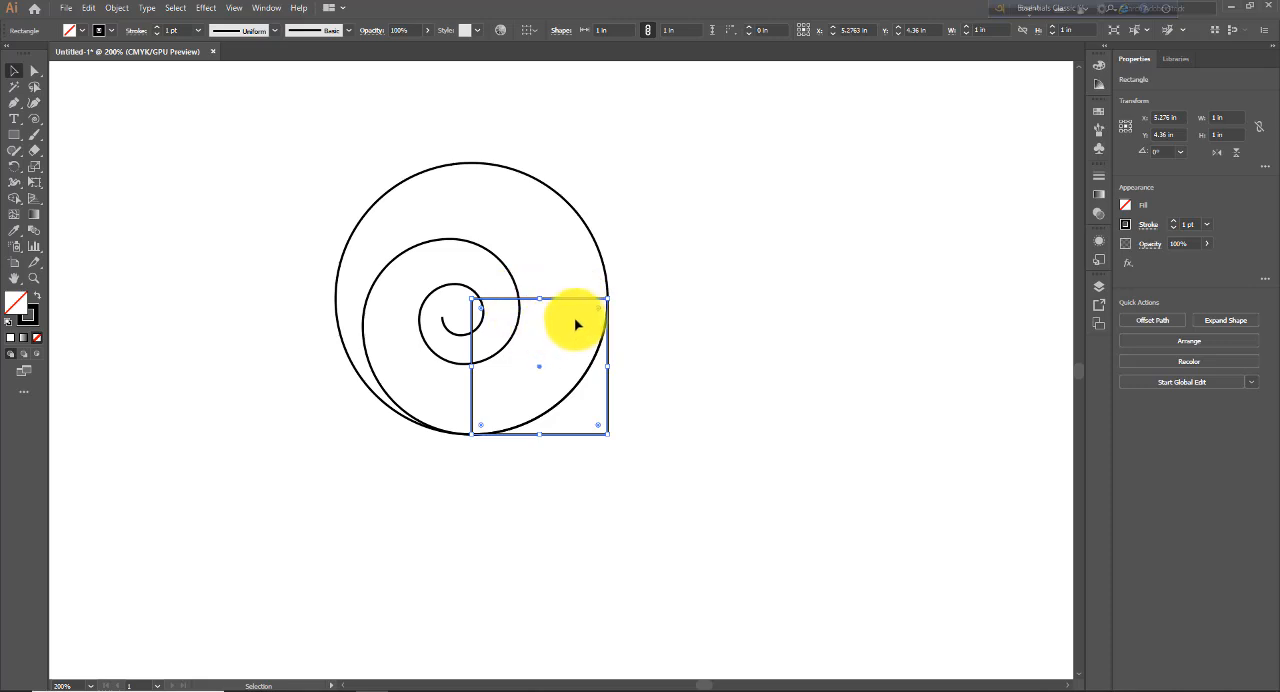
double_click(35, 170)
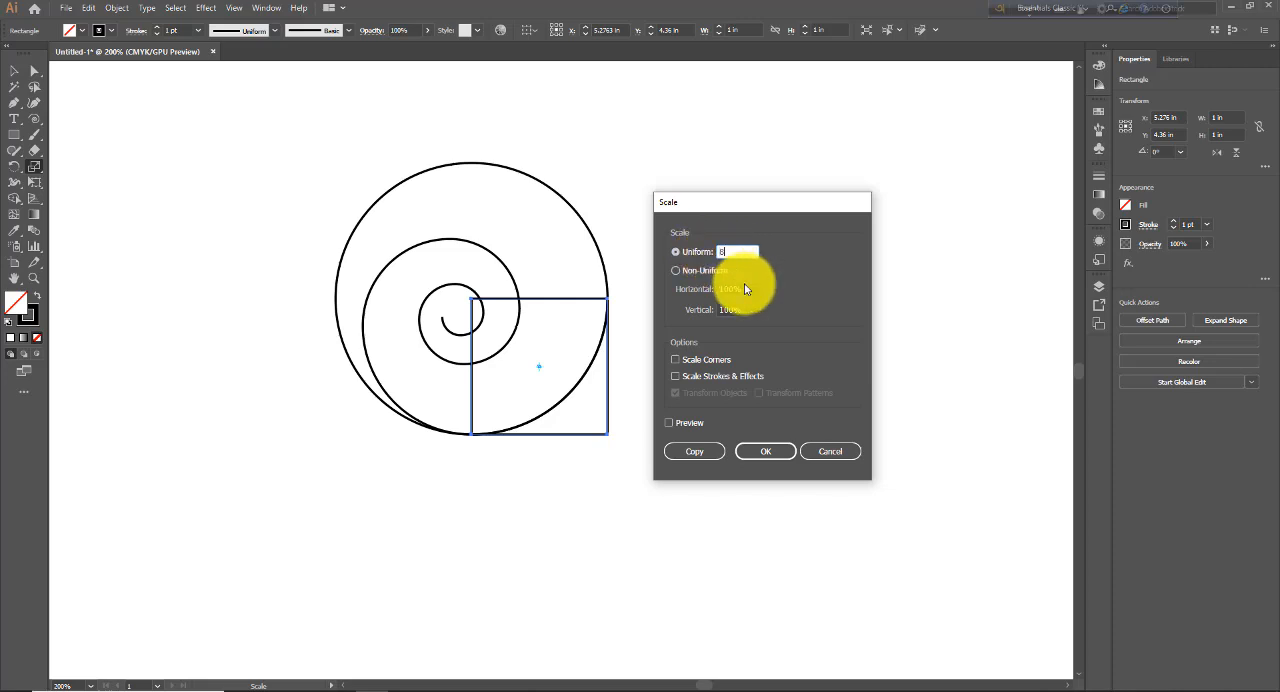
left_click(723, 454)
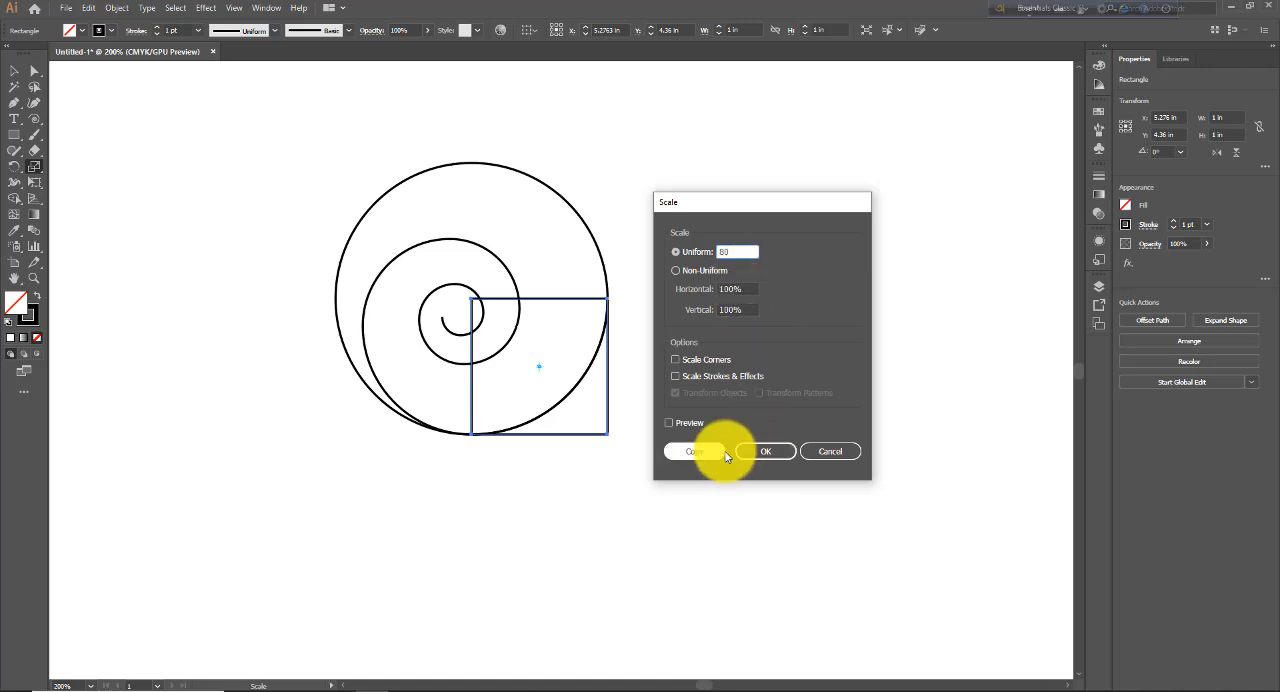
left_click(680, 422)
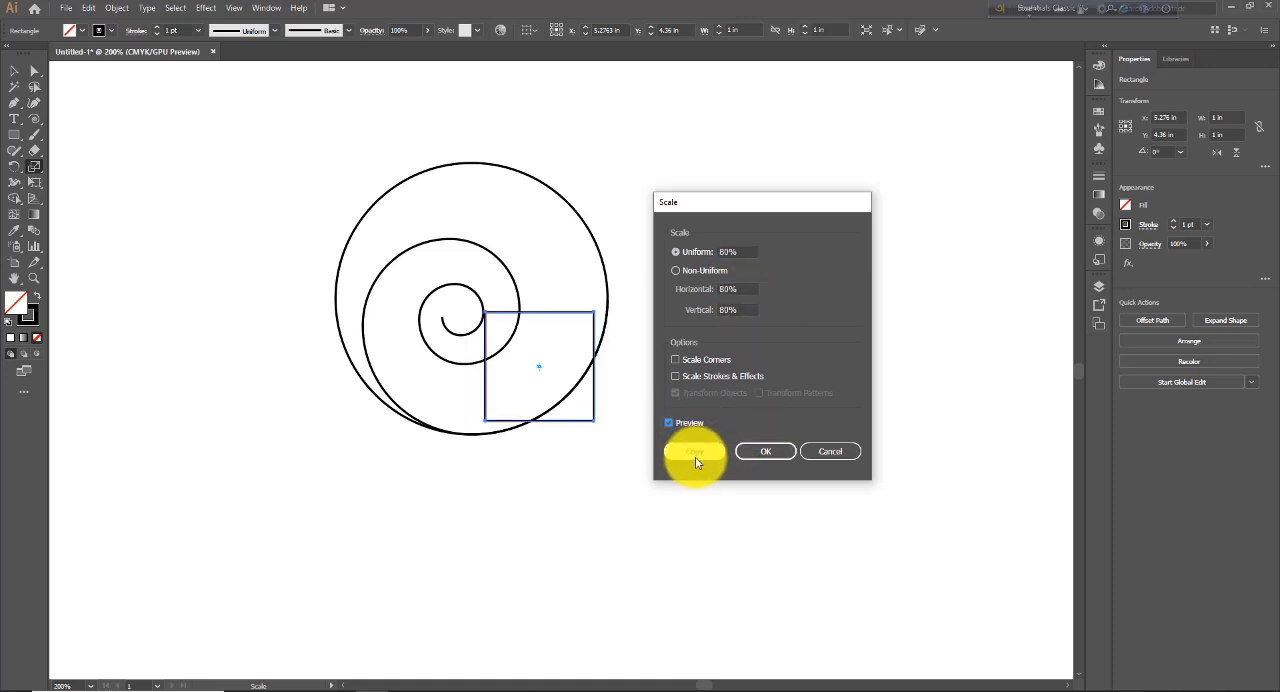
left_click(696, 455)
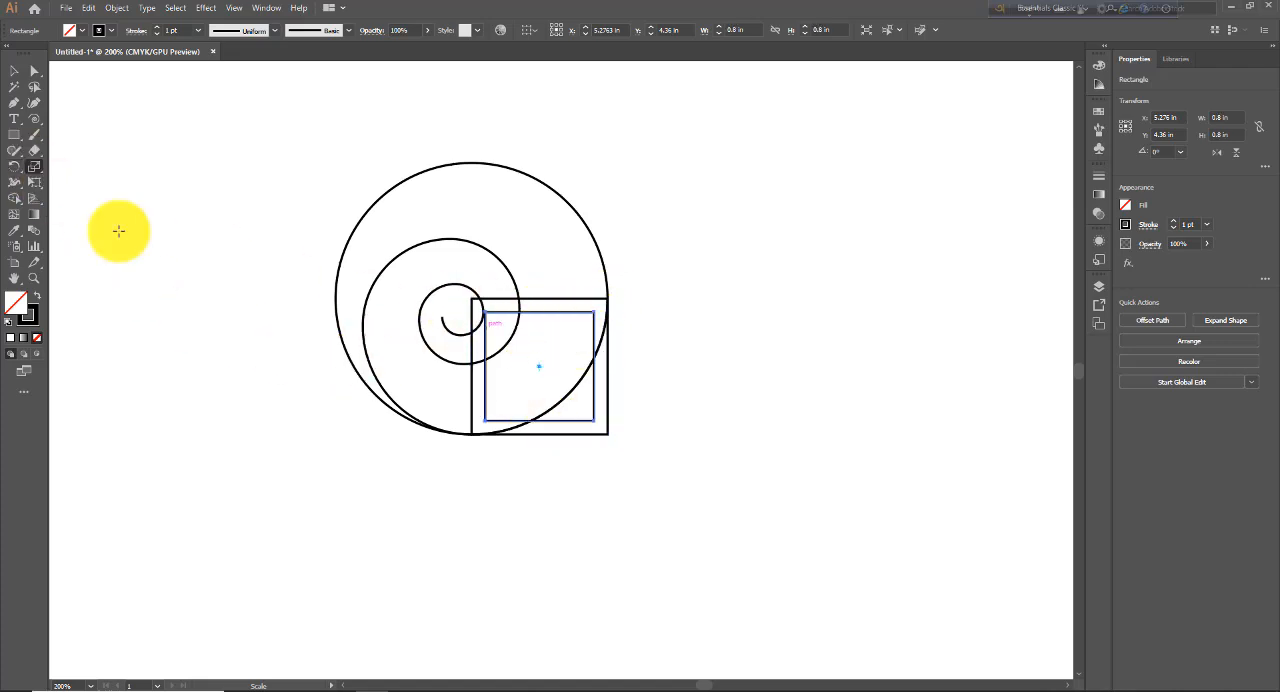
left_click(14, 70)
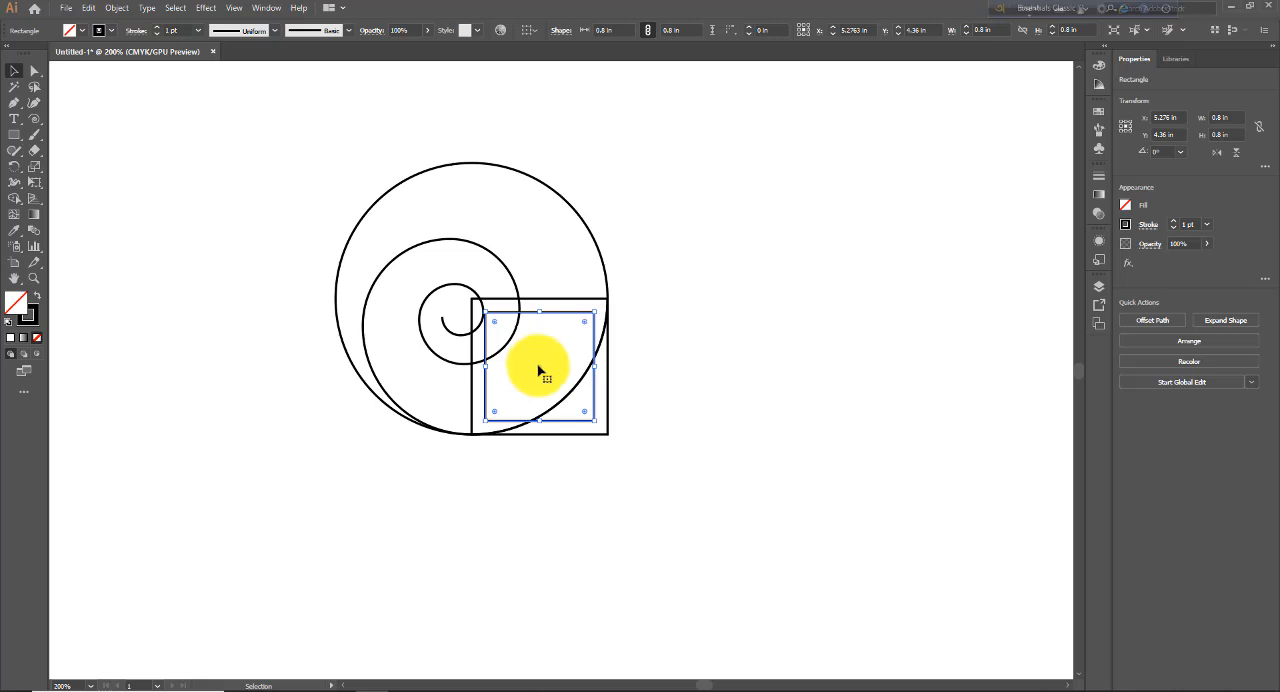
left_click_drag(538, 368, 414, 378)
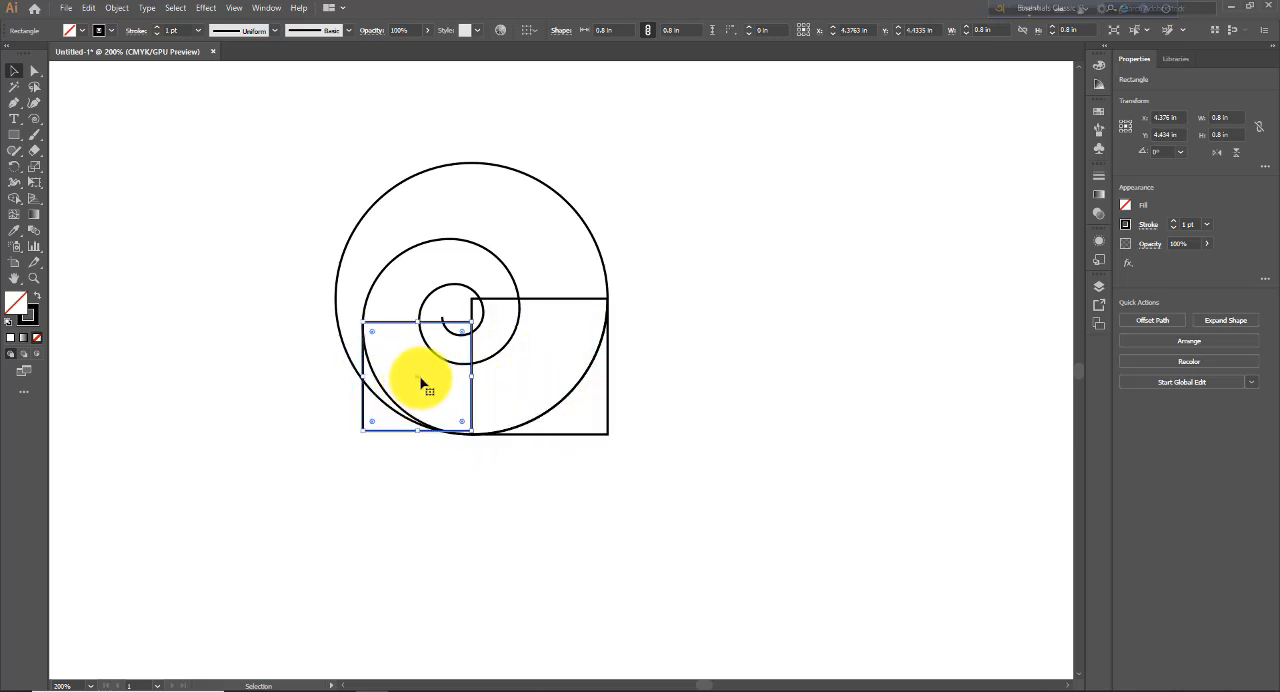
- Examine the spiral's anchor points with the Direct Selection tool, comparing its second segment with the 80% square
left_click(467, 247)
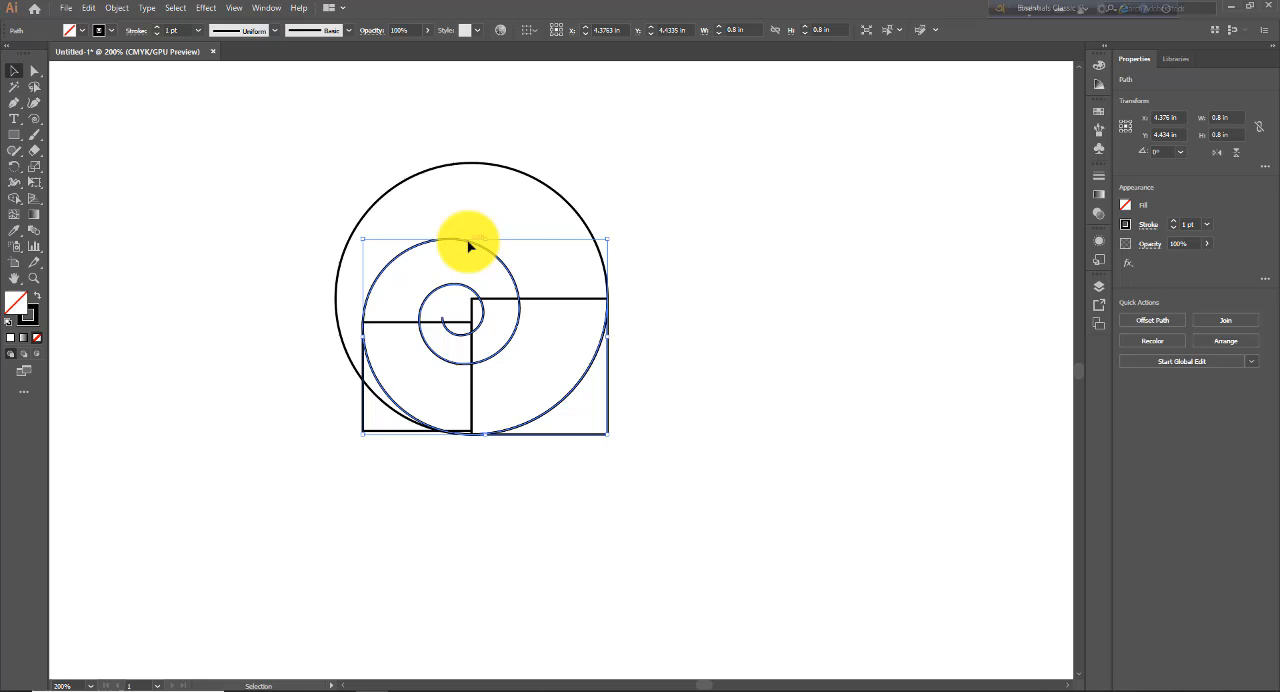
left_click(34, 72)
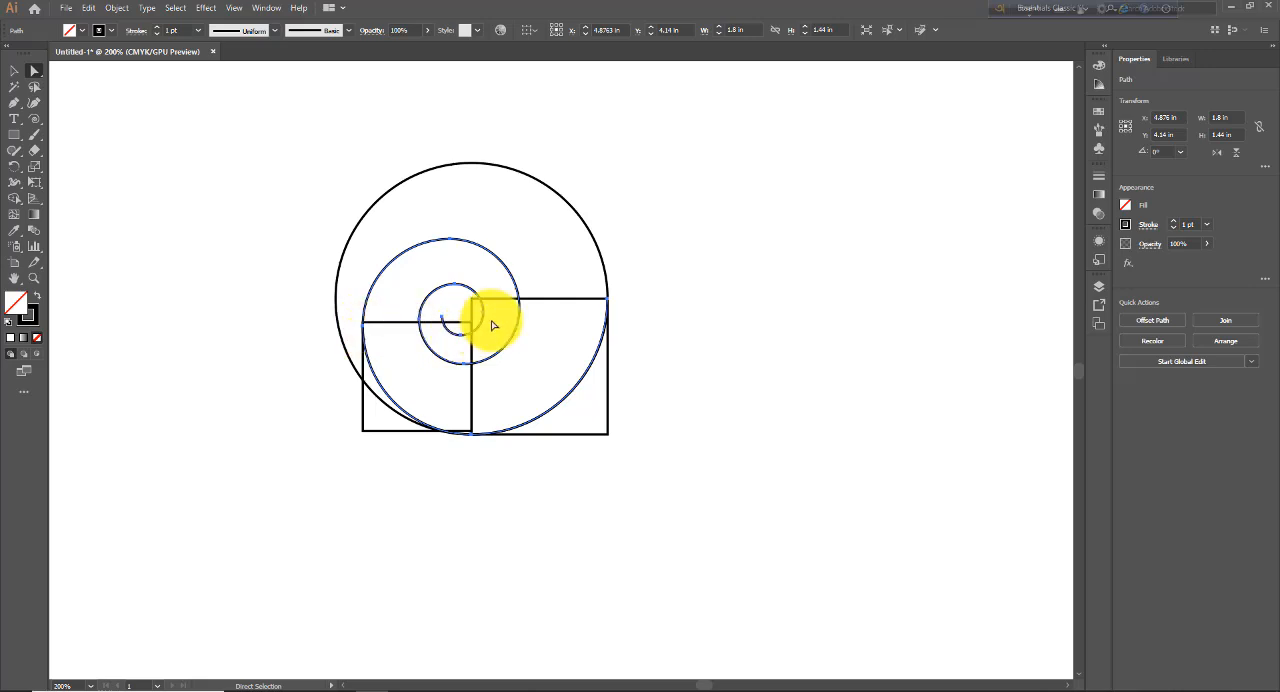
left_click(436, 331, "shift")
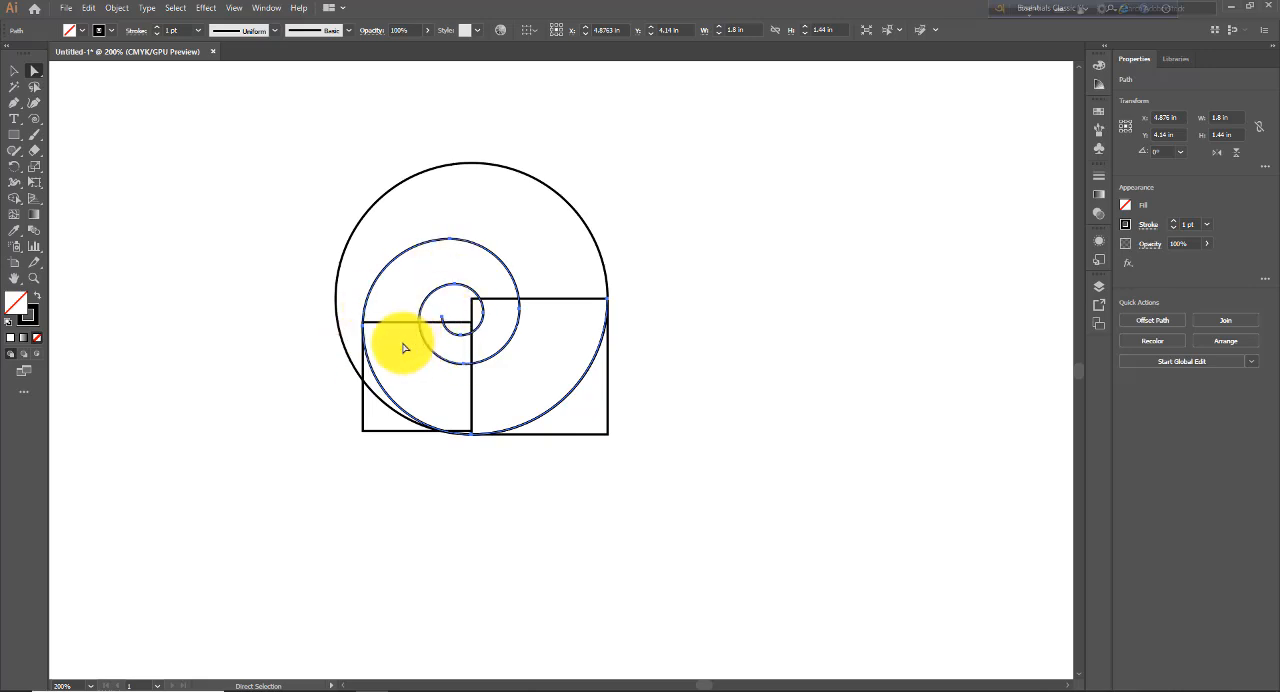
left_click(14, 71)
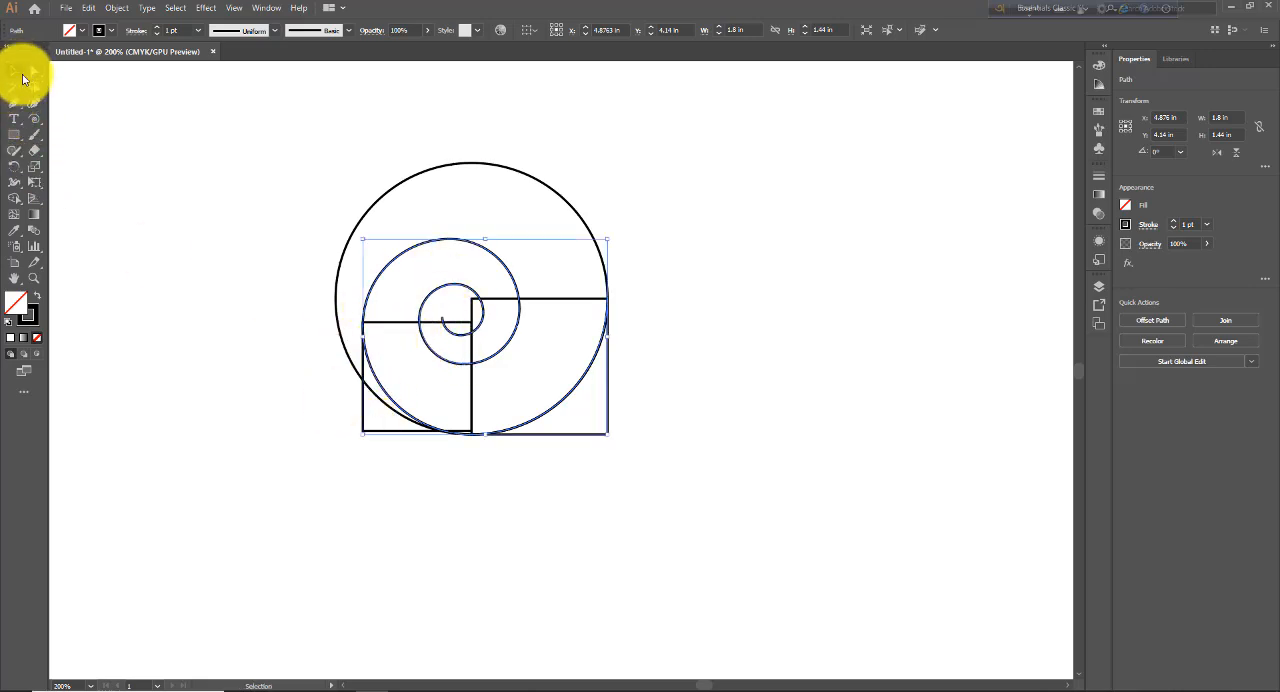
- Make an 80% scaled copy of the second square and place it directly above that square, aligned to its left edge
left_click(369, 463)
left_click(374, 432)
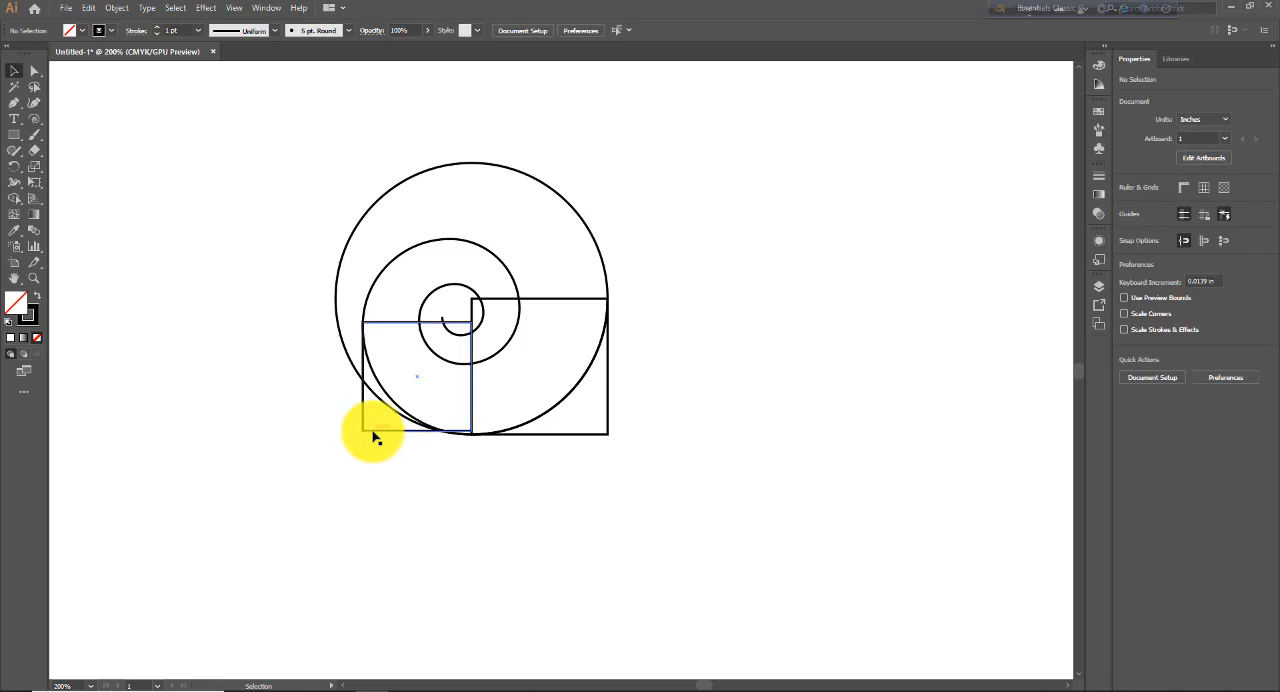
left_click(37, 170)
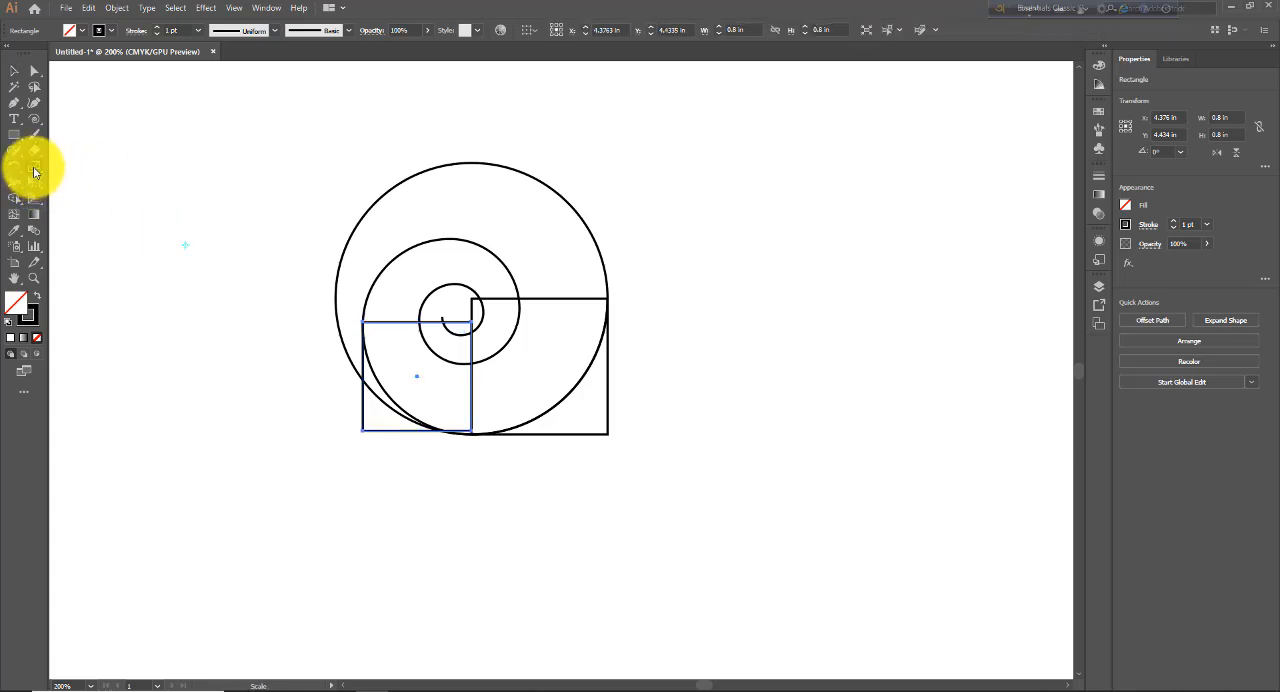
double_click(40, 168)
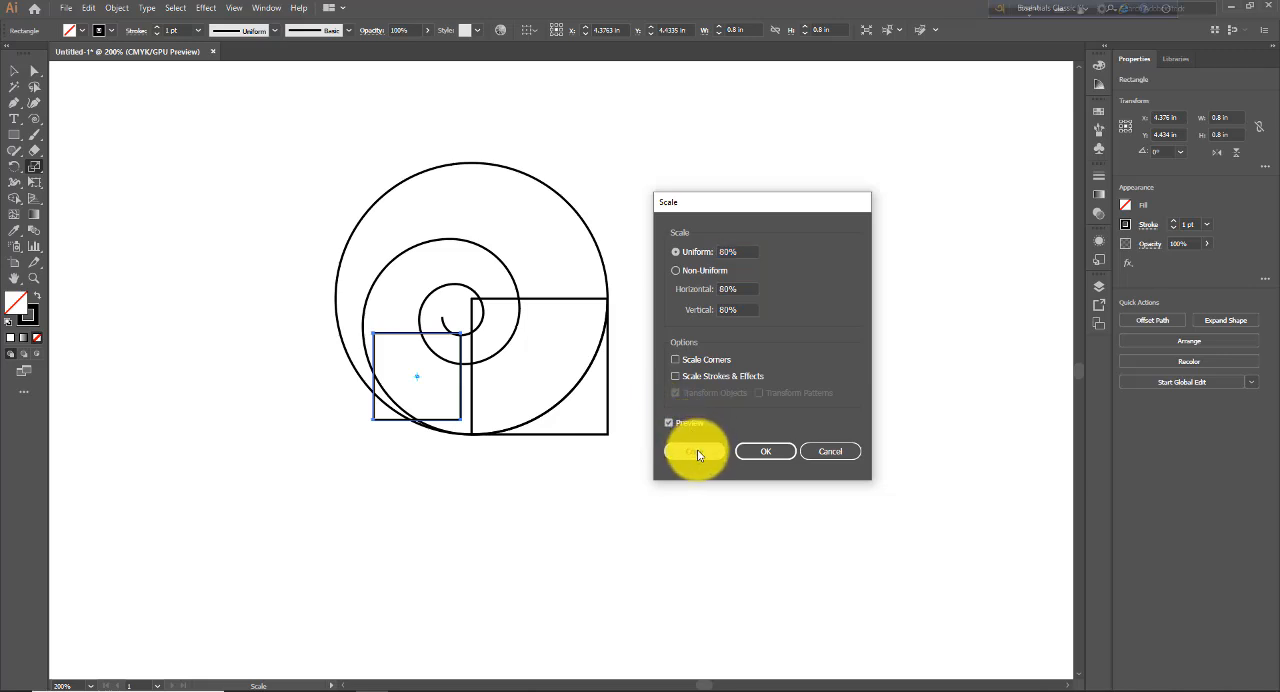
left_click(697, 452)
left_click(14, 70)
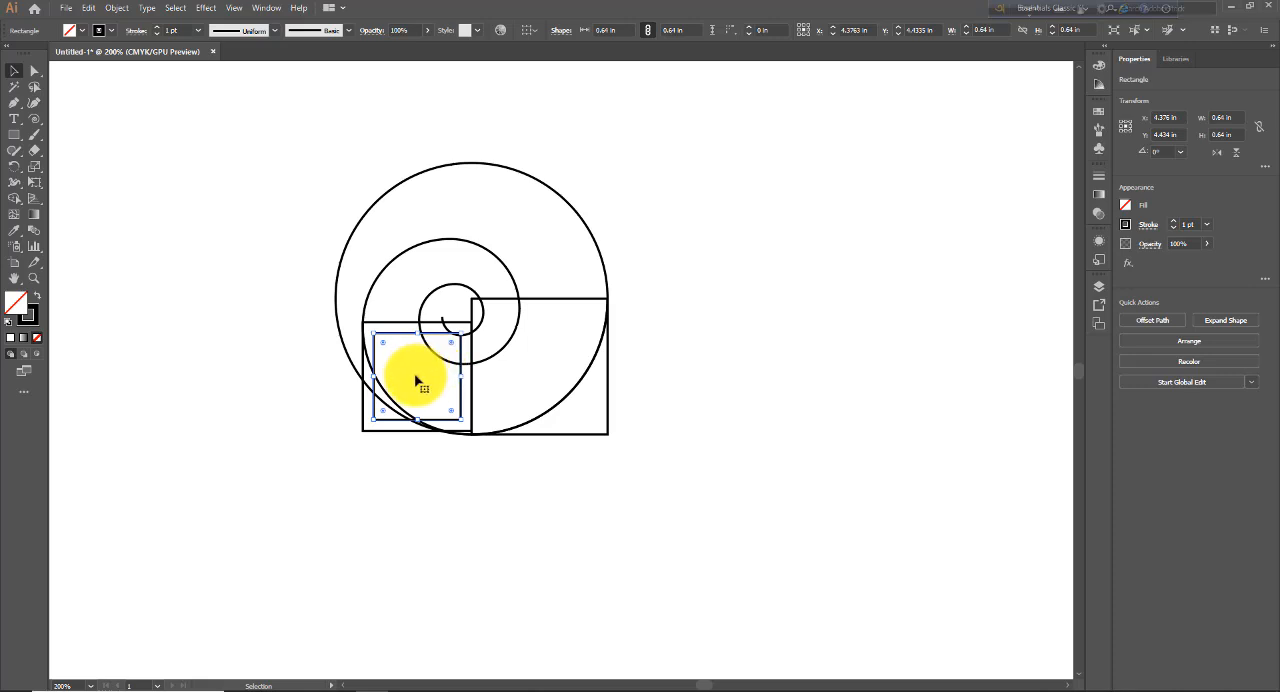
left_click_drag(416, 381, 404, 278)
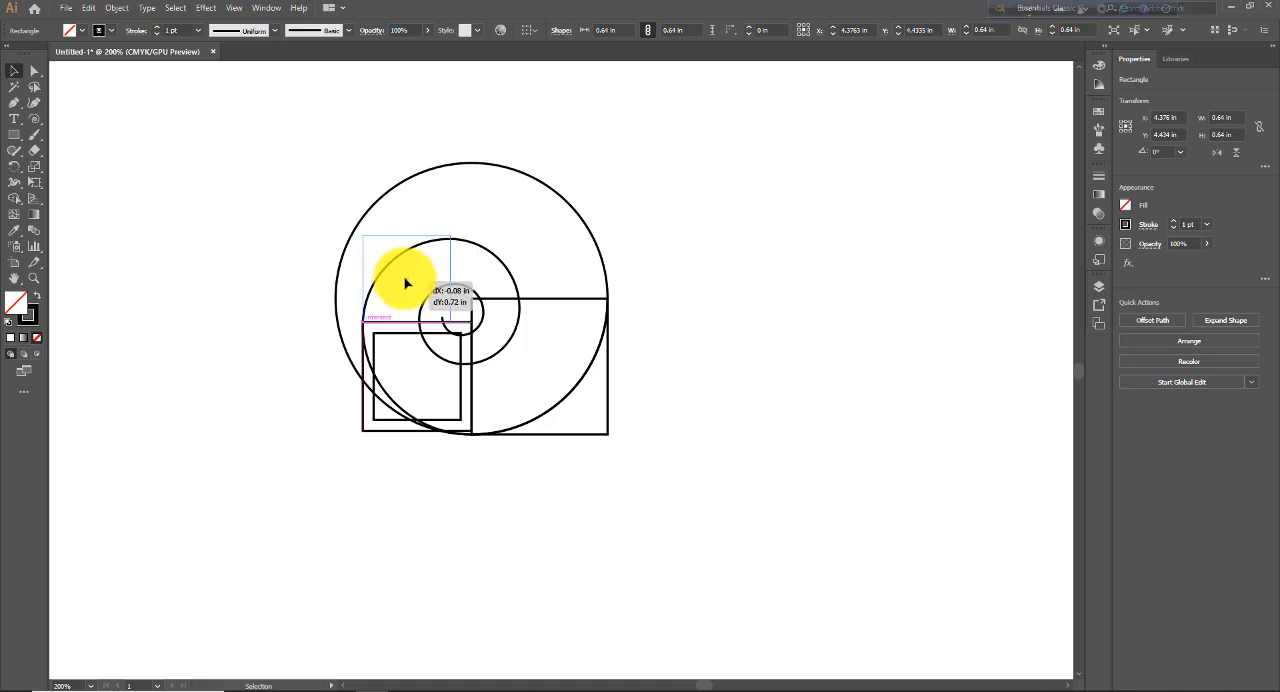
left_click_drag(405, 284, 406, 281)
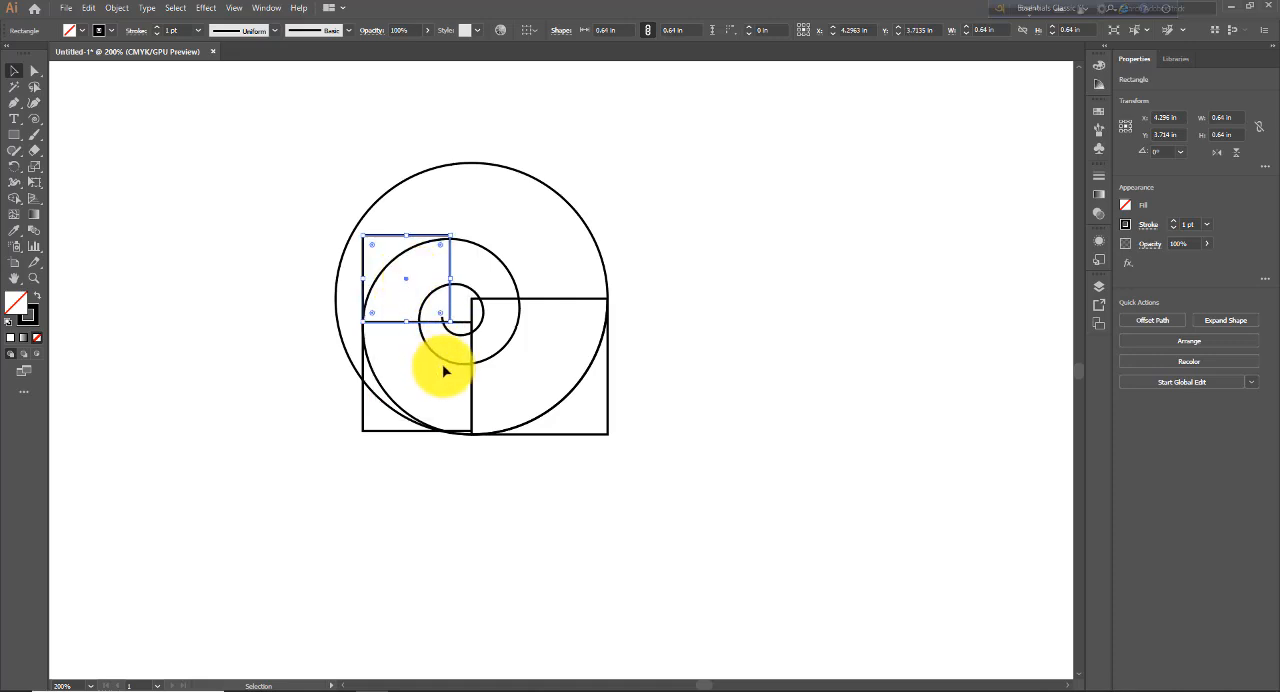
- Examine the spiral's anchor points against the three squares and review the Spiral options without creating another spiral
left_click(34, 70)
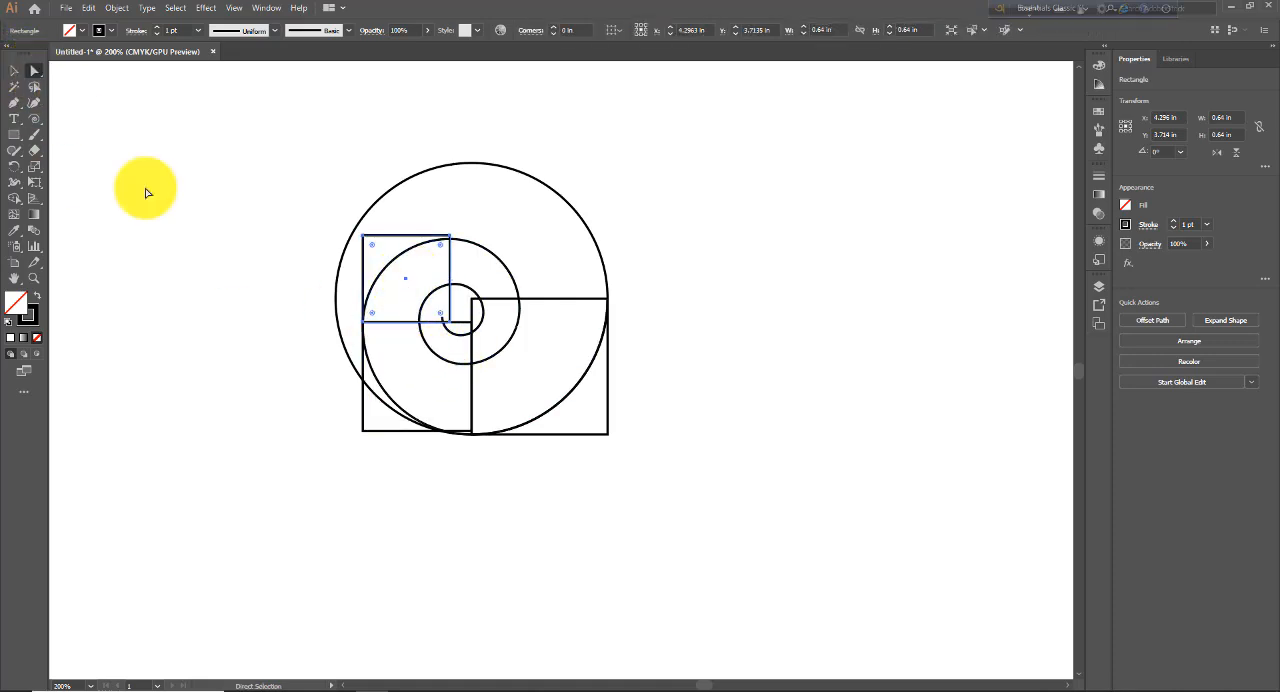
left_click(441, 363)
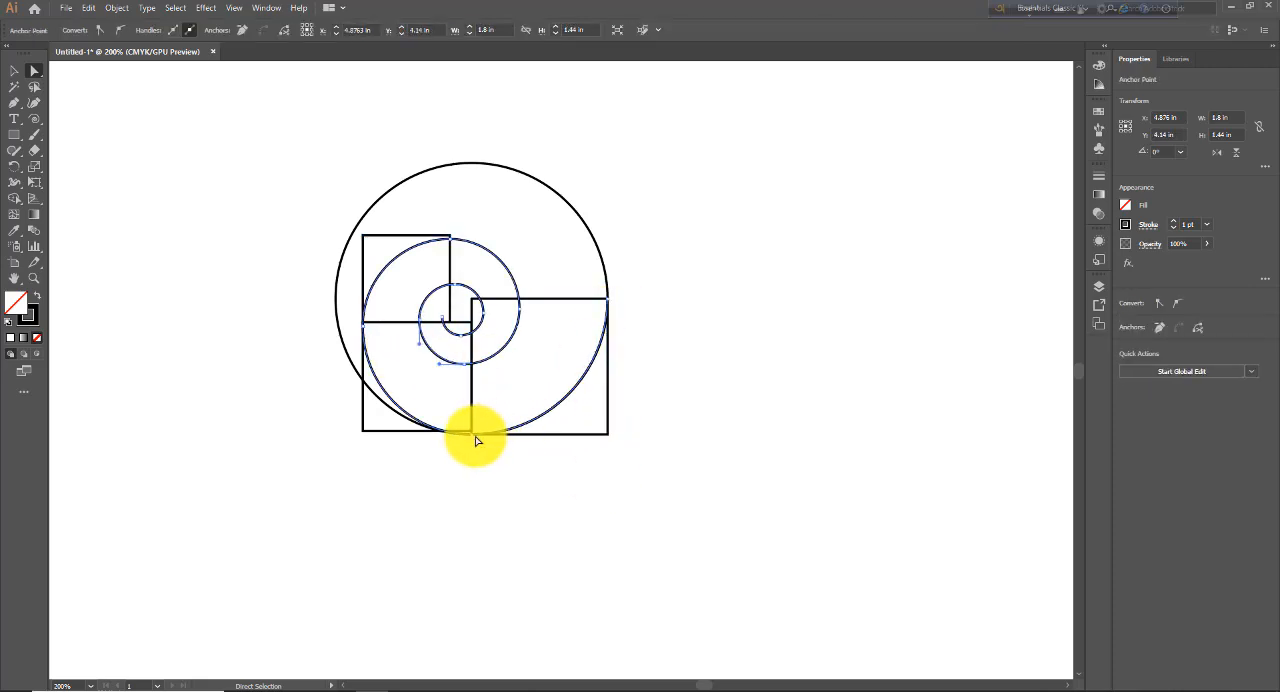
left_click(37, 120)
left_click(777, 302)
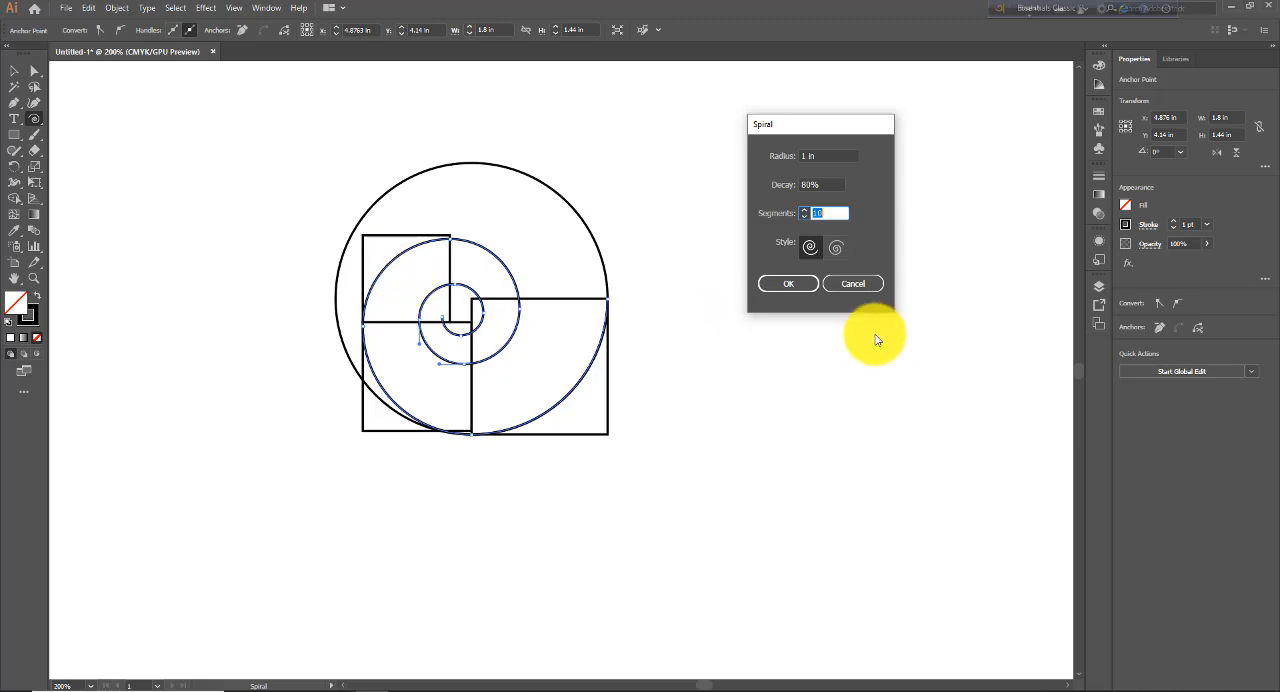
left_click(851, 286)
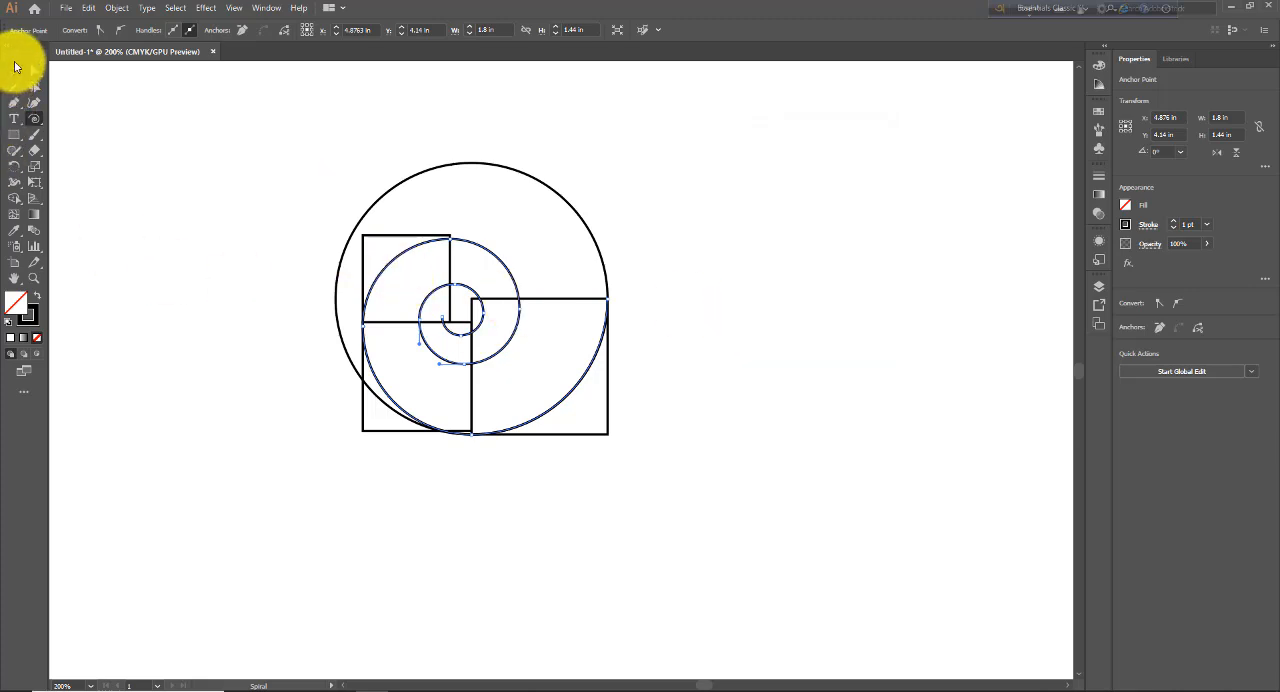
- Move the 2 in circle away from the spiral to the empty area on its lower left
left_click(14, 70)
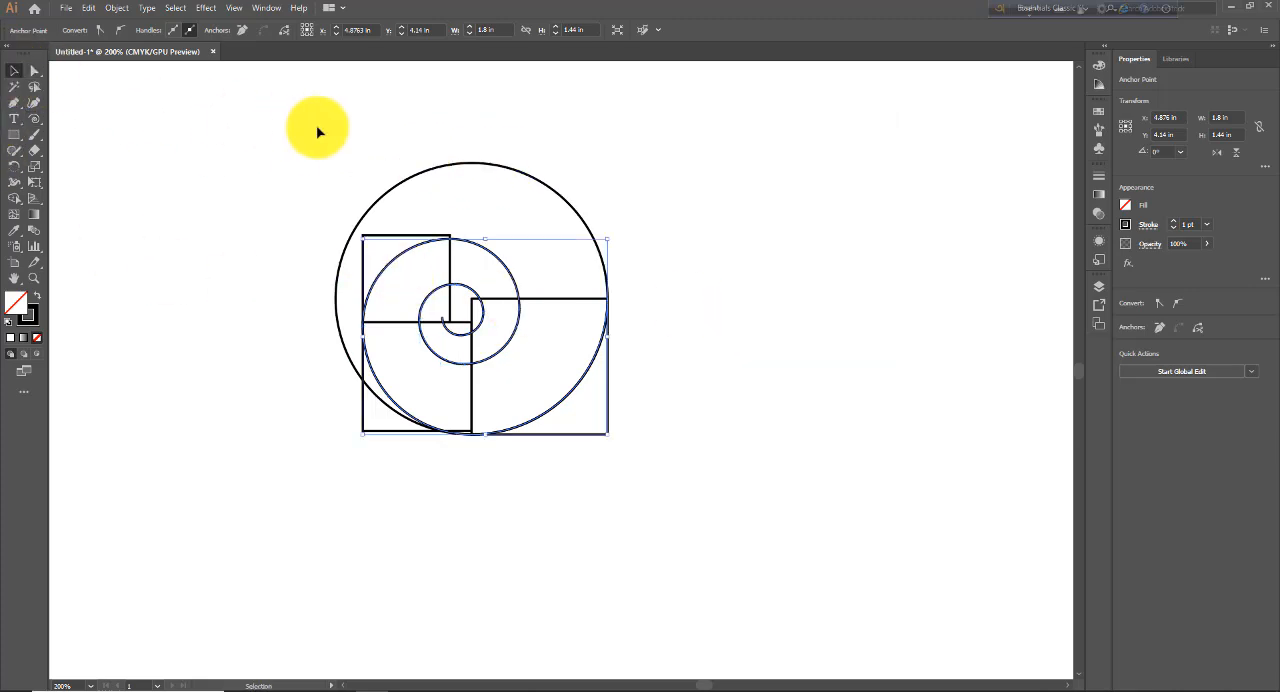
left_click_drag(491, 172, 172, 331)
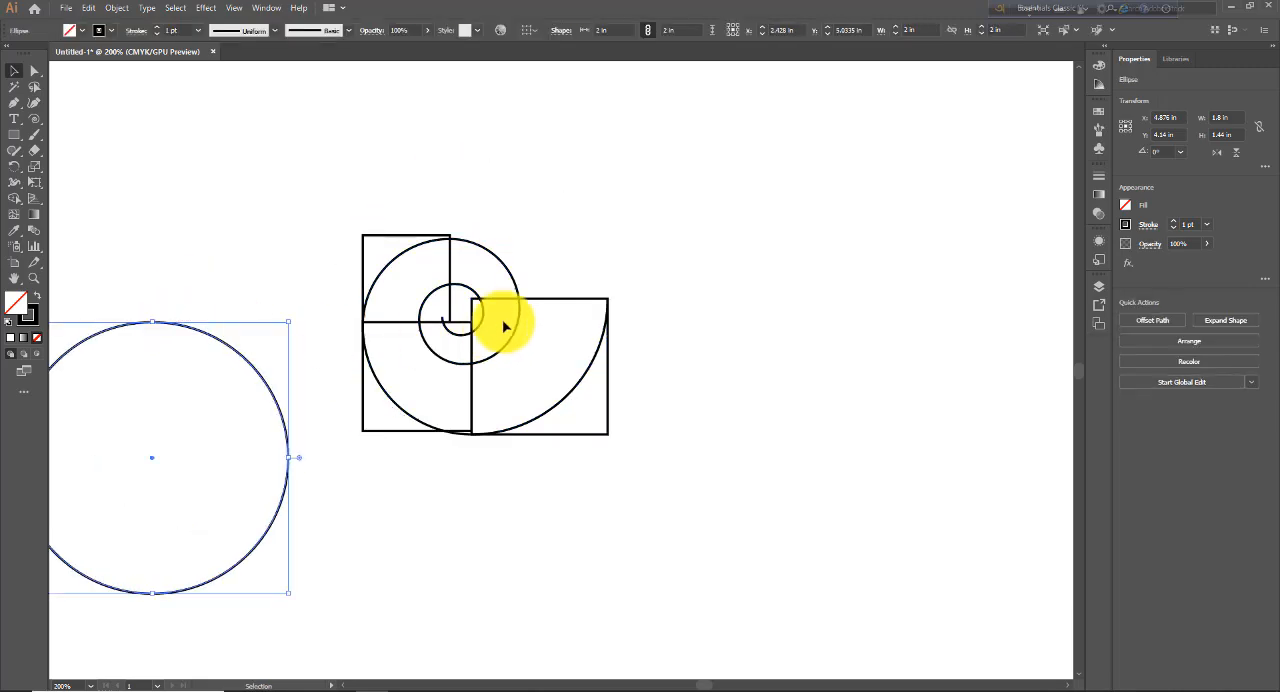
- Move the three squares off the spiral into the empty areas around it, and show the spiral's anchor points with the Direct Selection tool
left_click_drag(476, 391, 427, 522)
left_click_drag(558, 300, 671, 442)
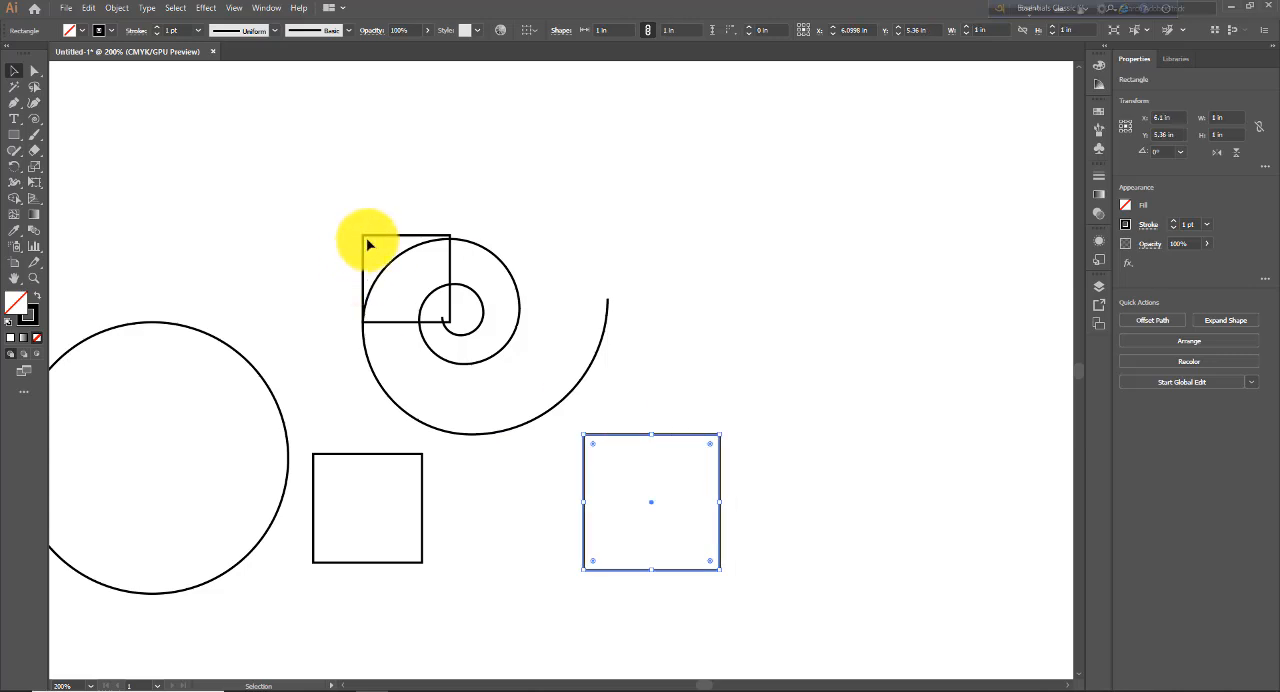
left_click_drag(364, 243, 246, 189)
left_click_drag(432, 212, 566, 428)
left_click(33, 71)
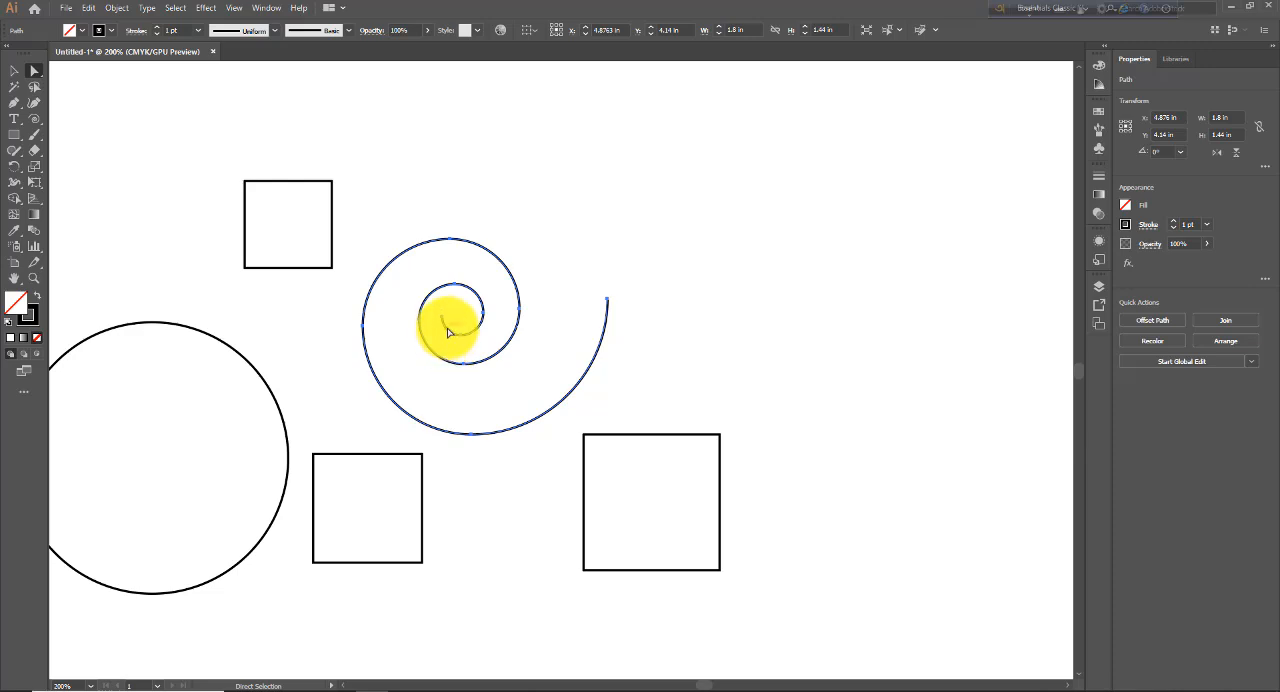
- Create a spiral to the upper right of the first one with 1 in radius, 80% decay, 10 segments and the opposite winding style
left_click(35, 121)
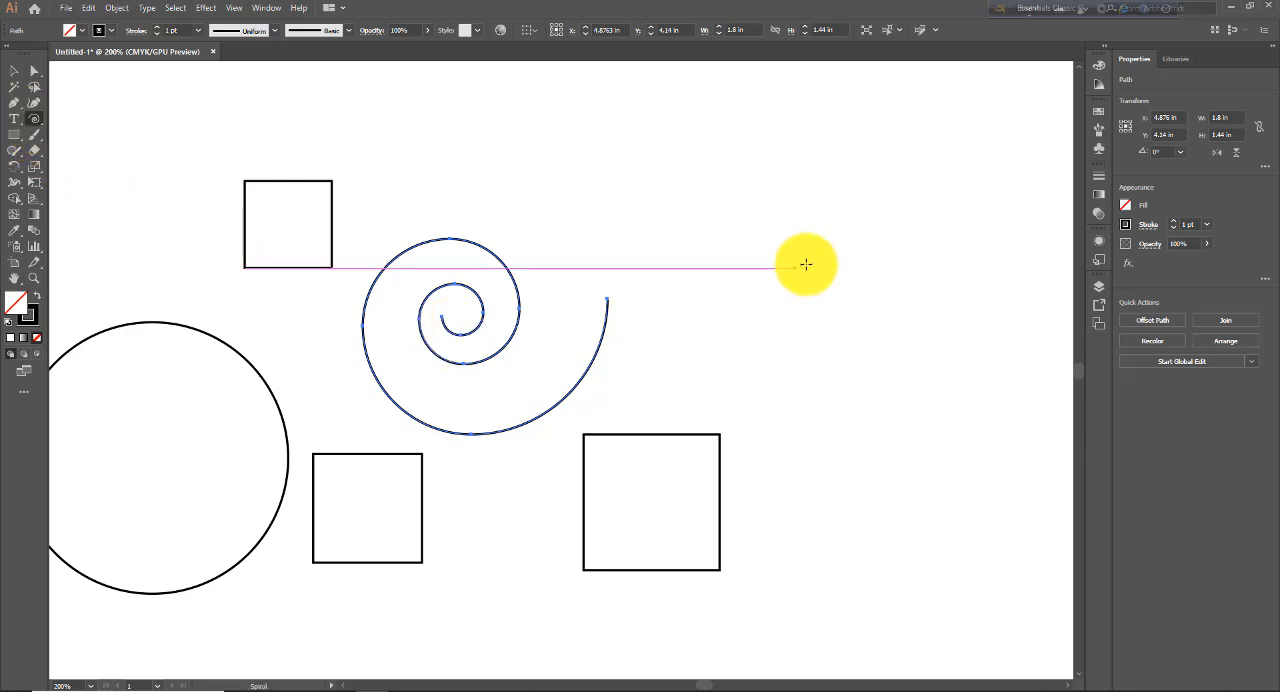
left_click(809, 260)
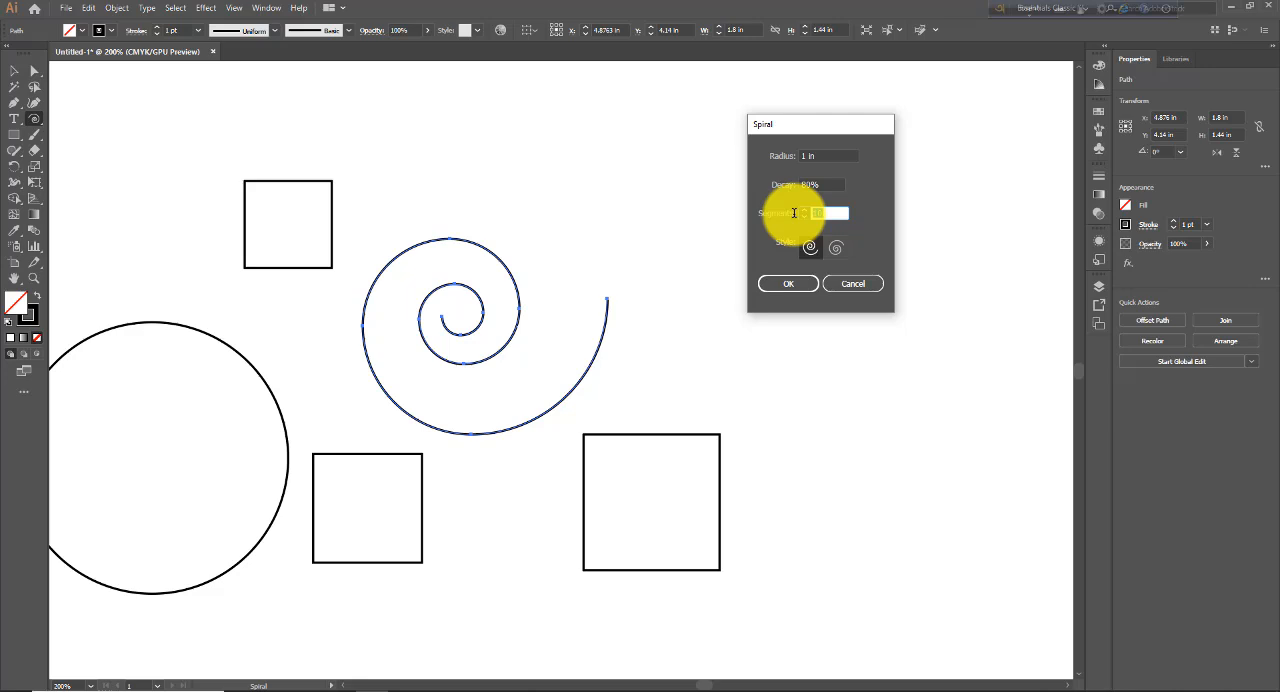
type("10")
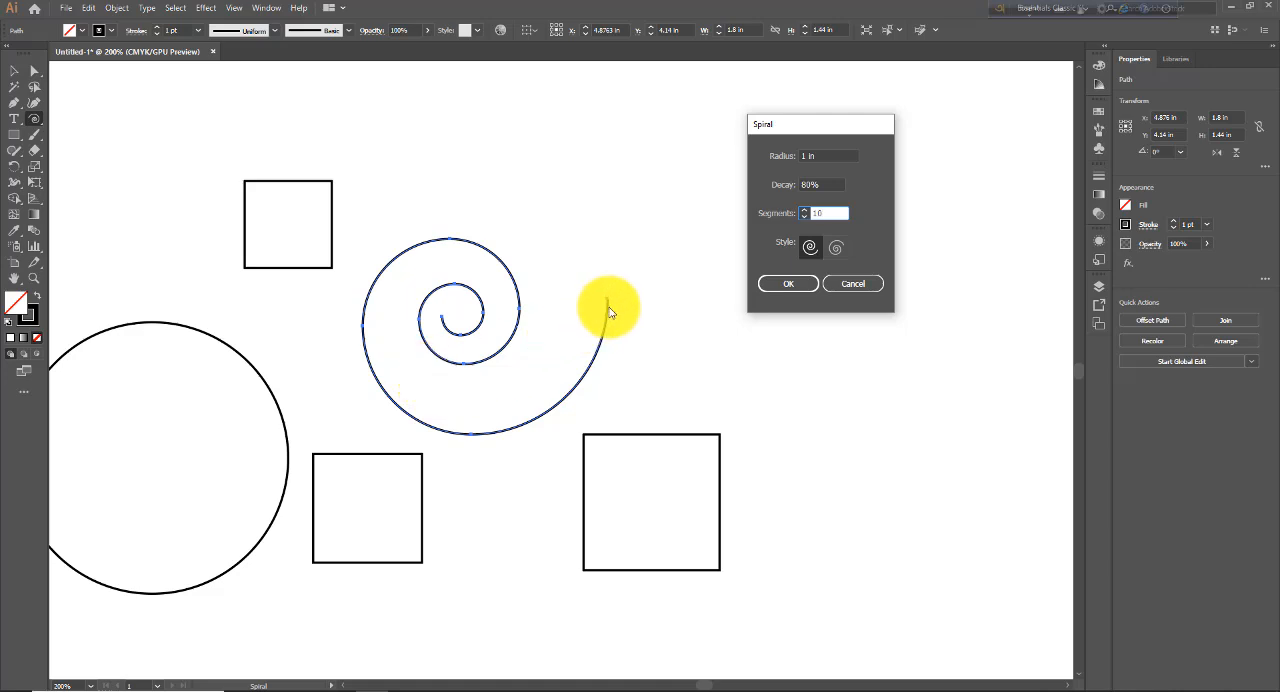
left_click(836, 250)
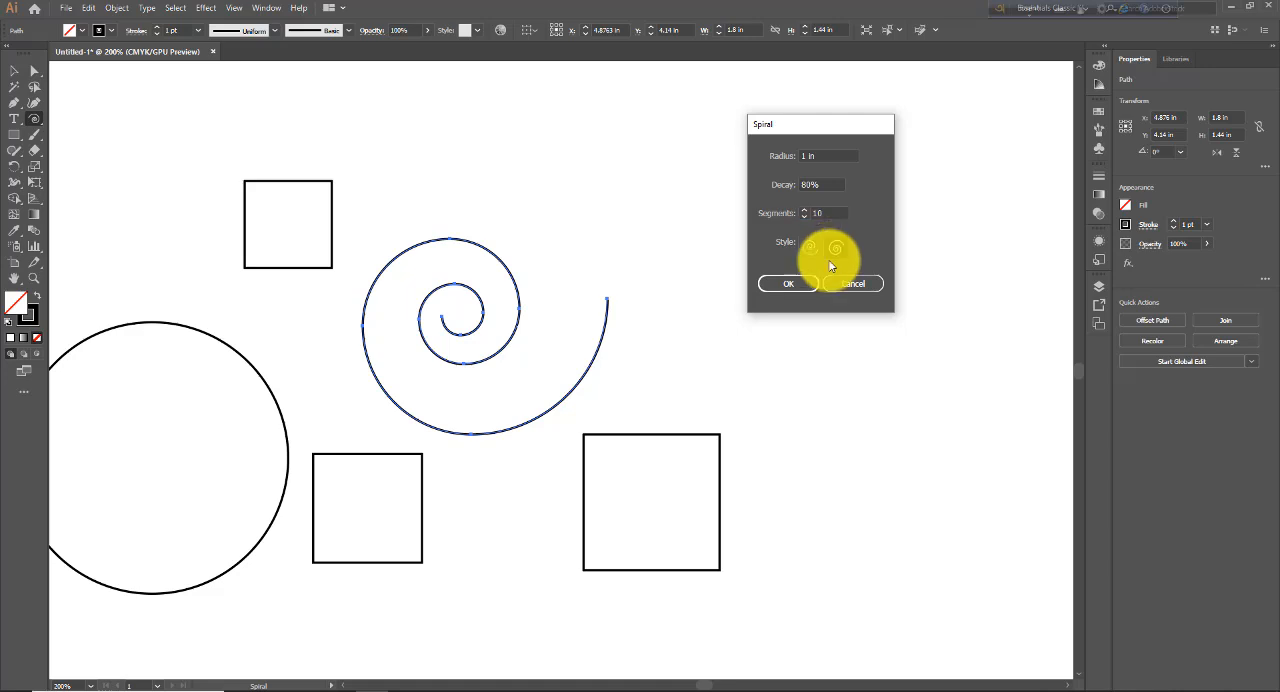
left_click(792, 285)
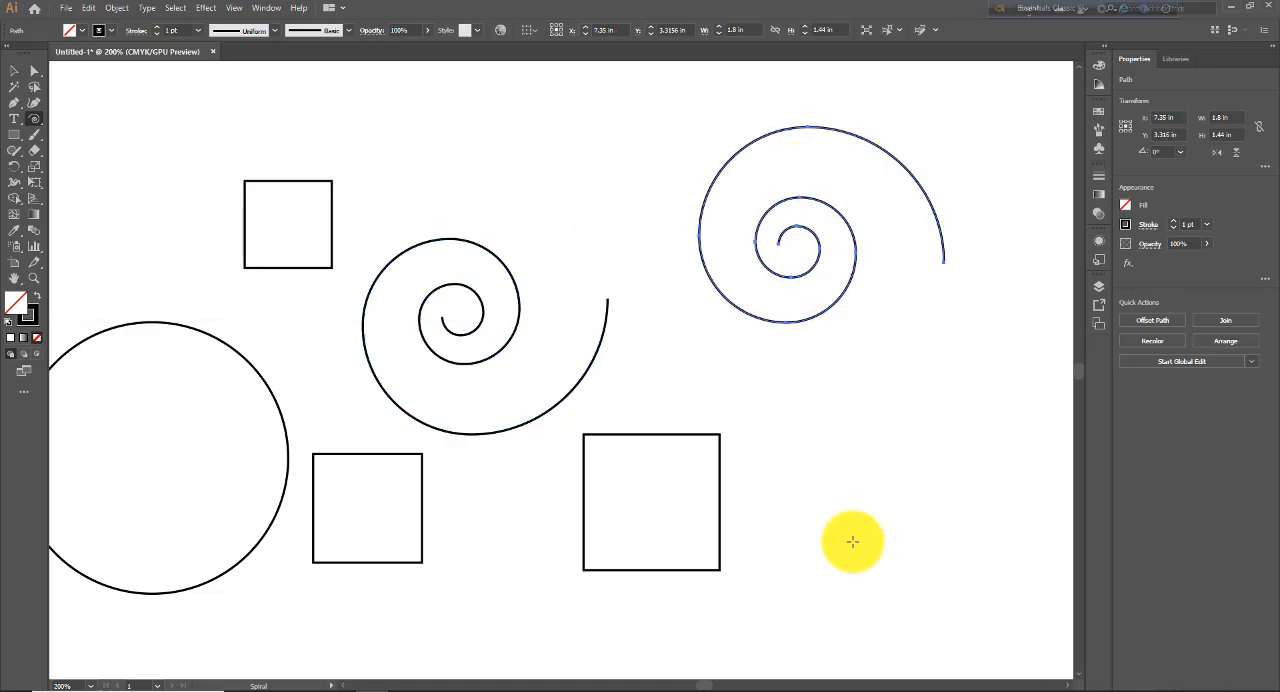
left_click(39, 123)
left_click(583, 140)
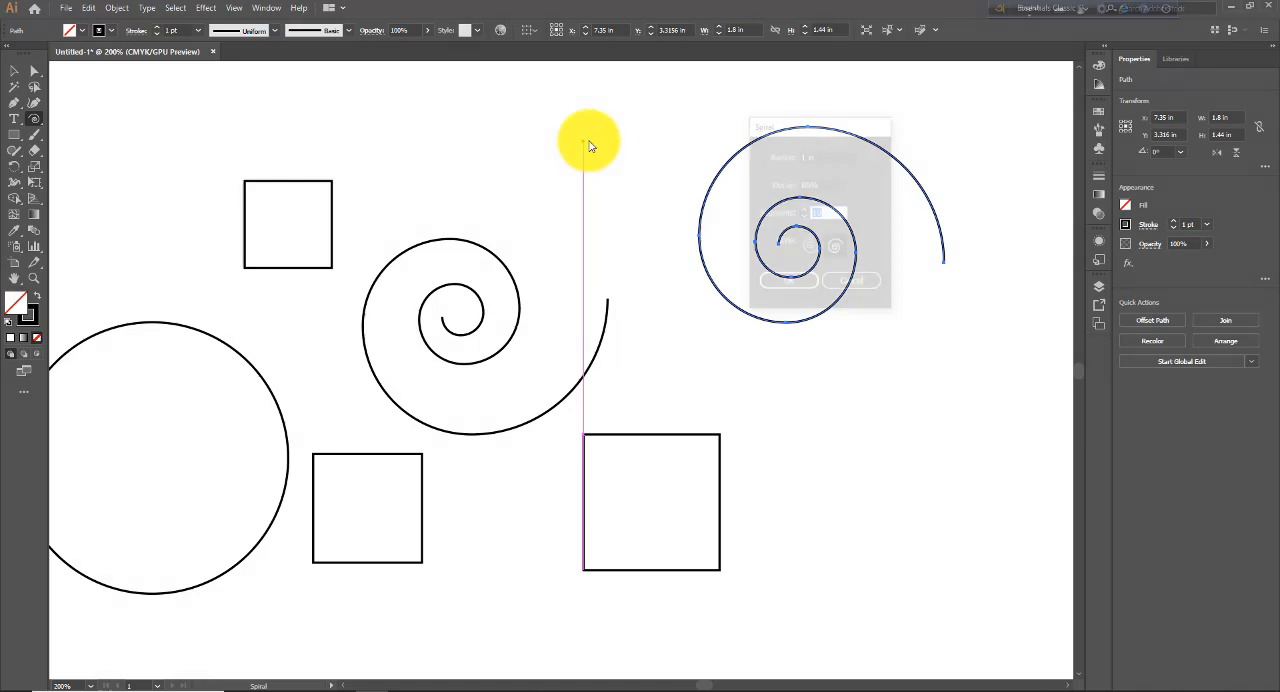
left_click(856, 283)
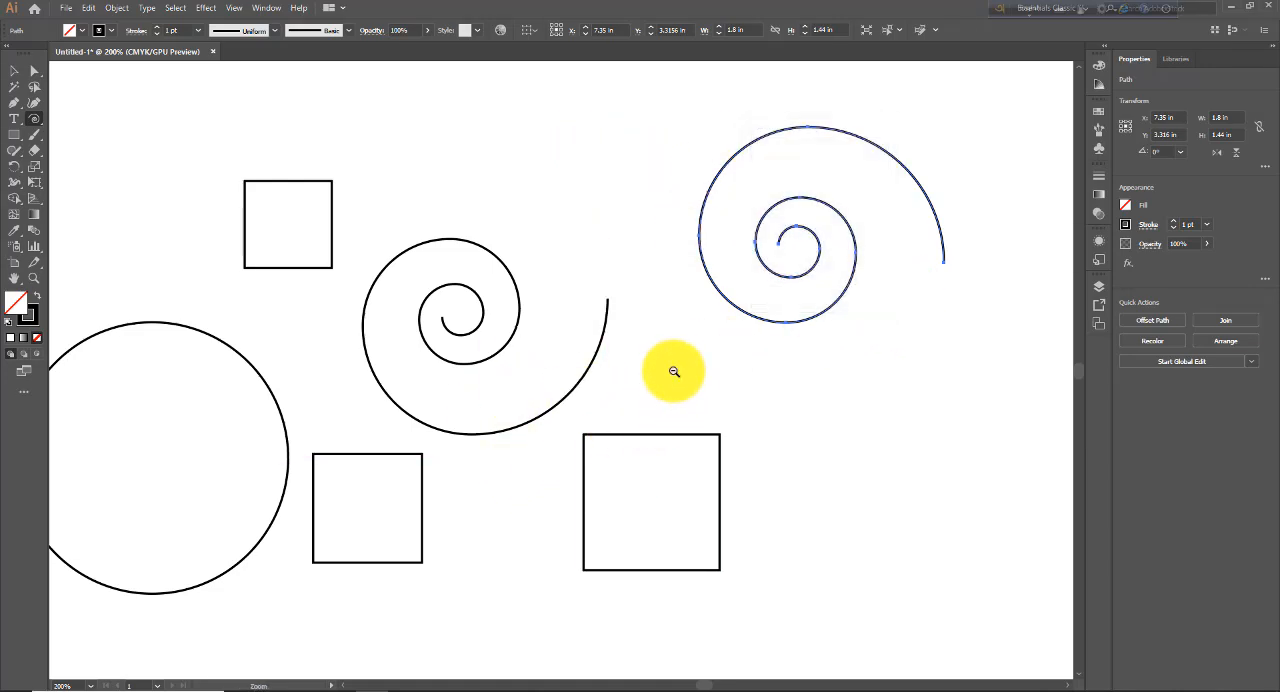
- Draw a third spiral freehand to the lower right of the second one, about 1.65 in wide and 2.04 in tall
key("ctrl+minus")
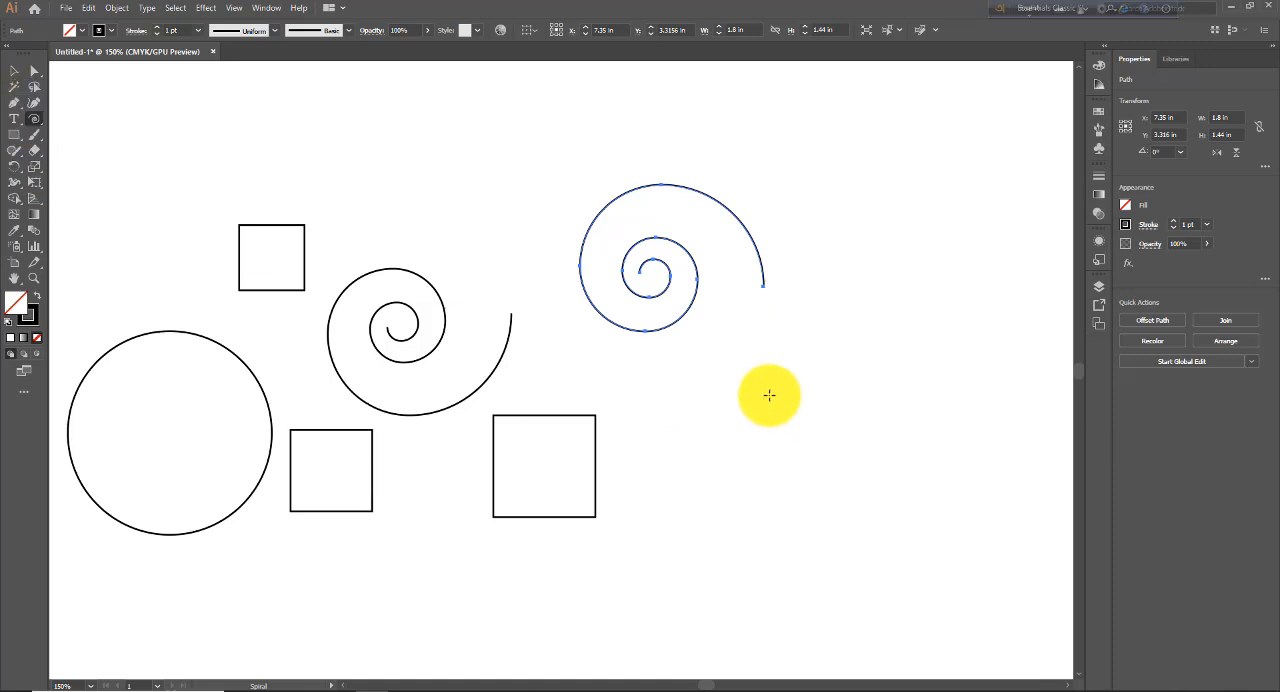
left_click_drag(770, 386, 789, 506)
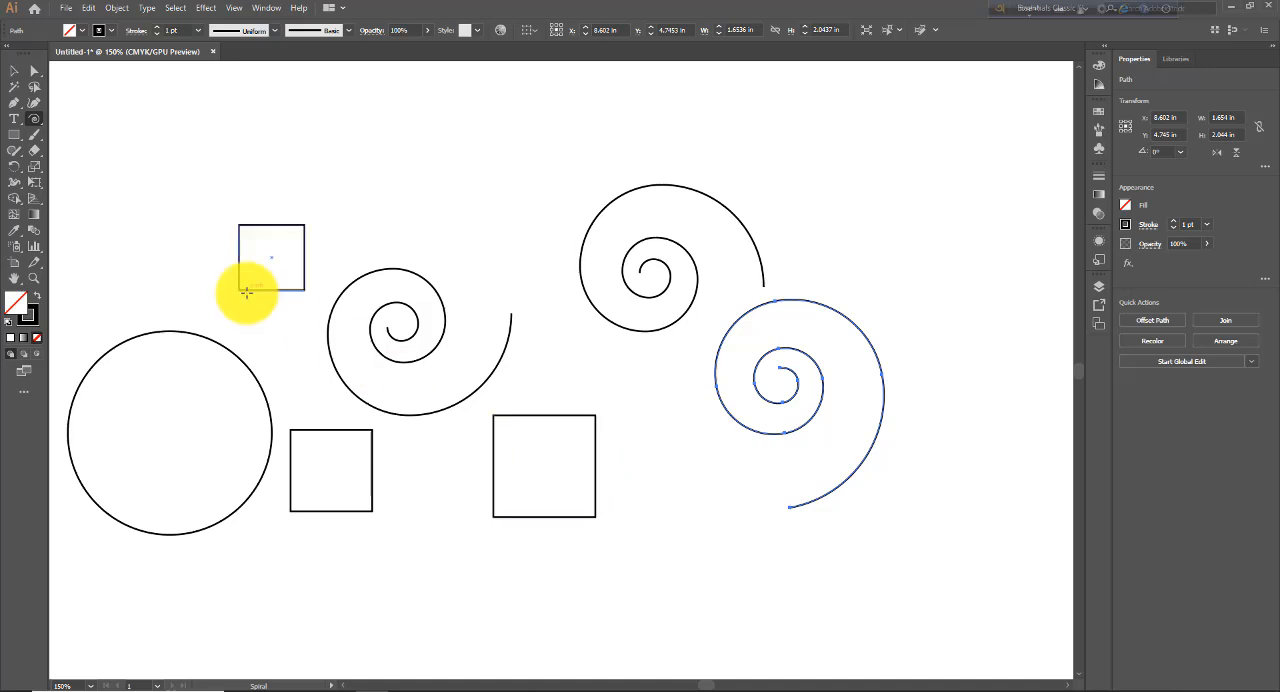
- Show the hidden tools grouped with the Spiral tool
left_click(36, 120)
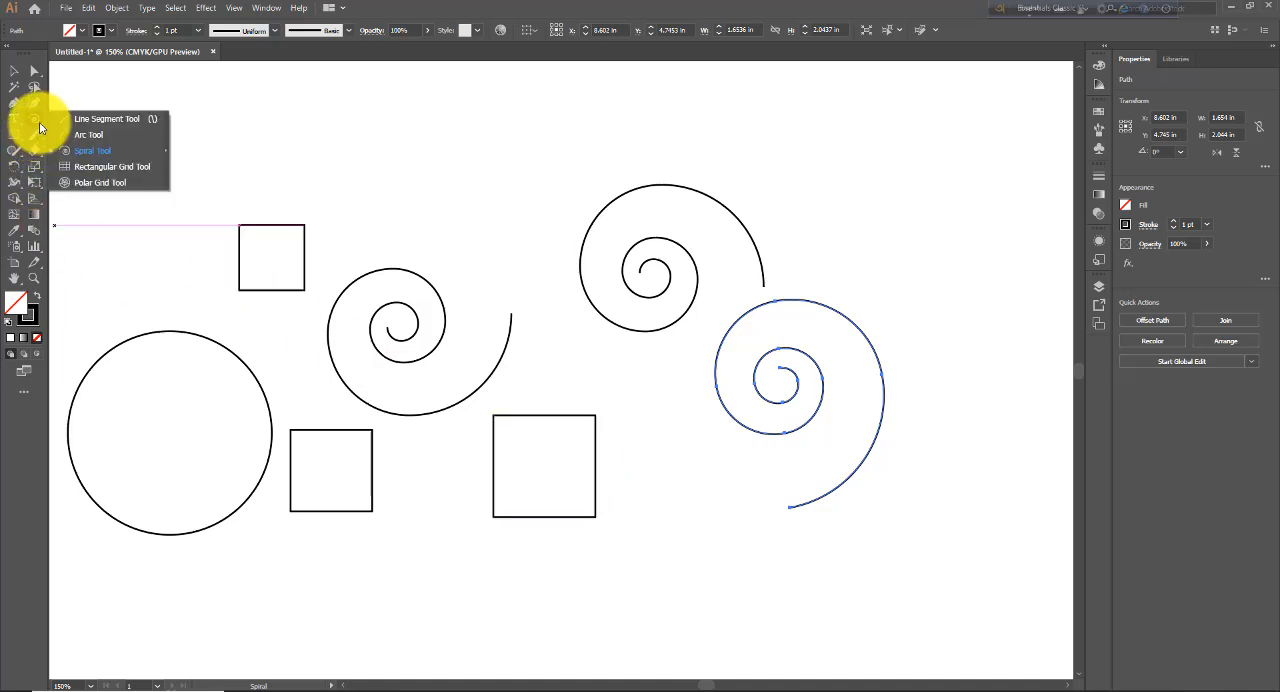